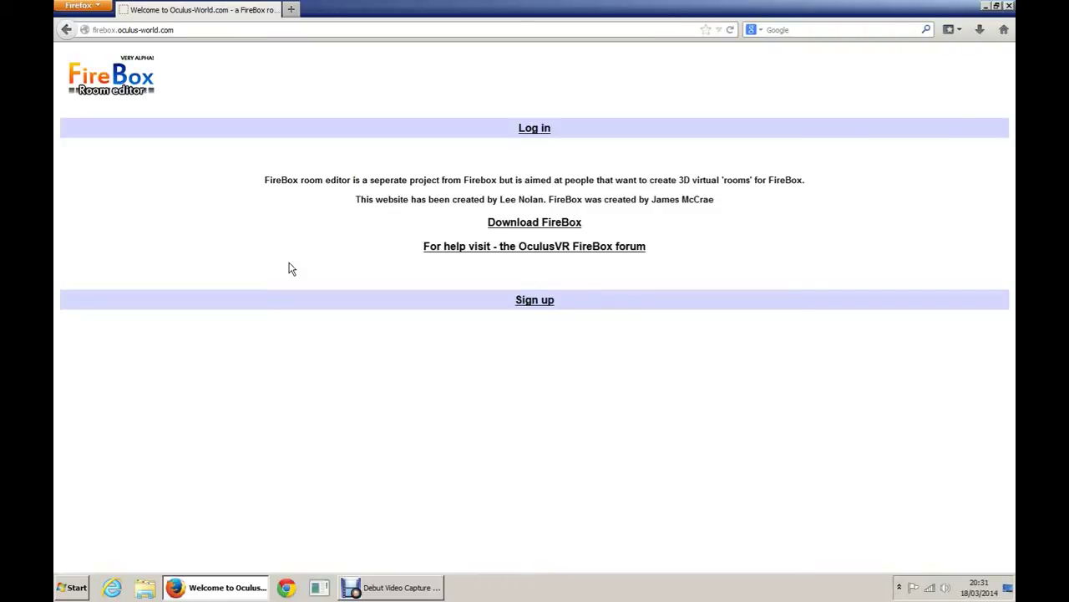
Step: Open the FireBox project download page from the Room Editor site in a new tab
left_click(373, 590)
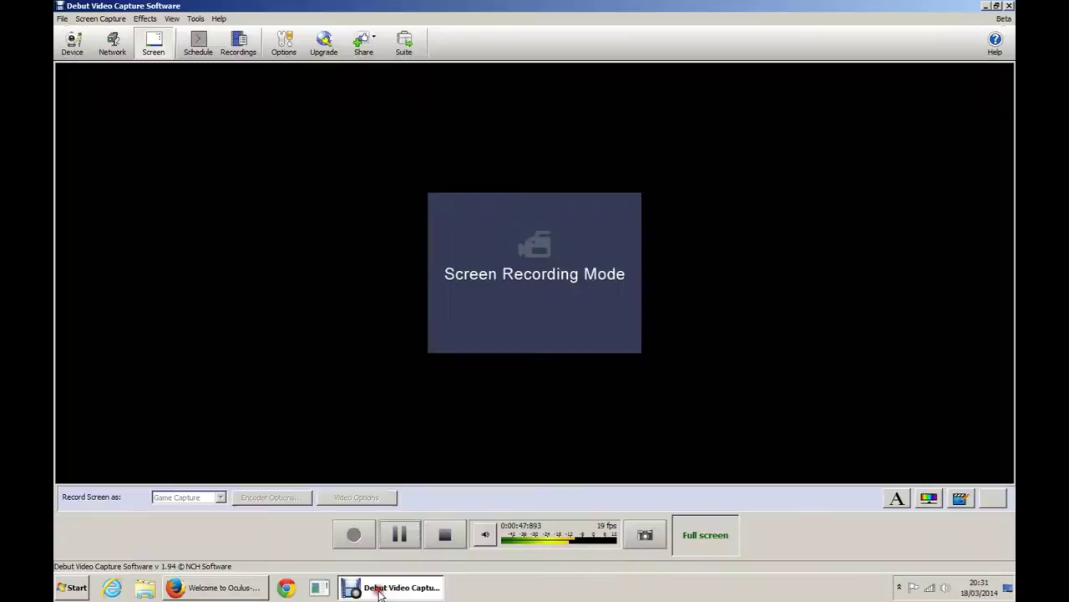
left_click(392, 592)
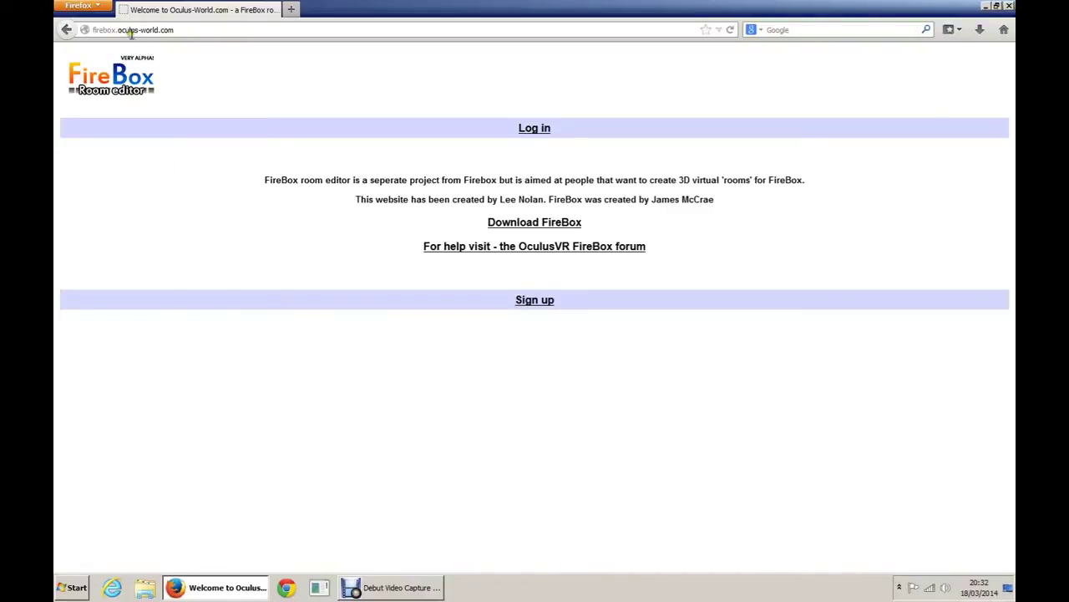
left_click(184, 31)
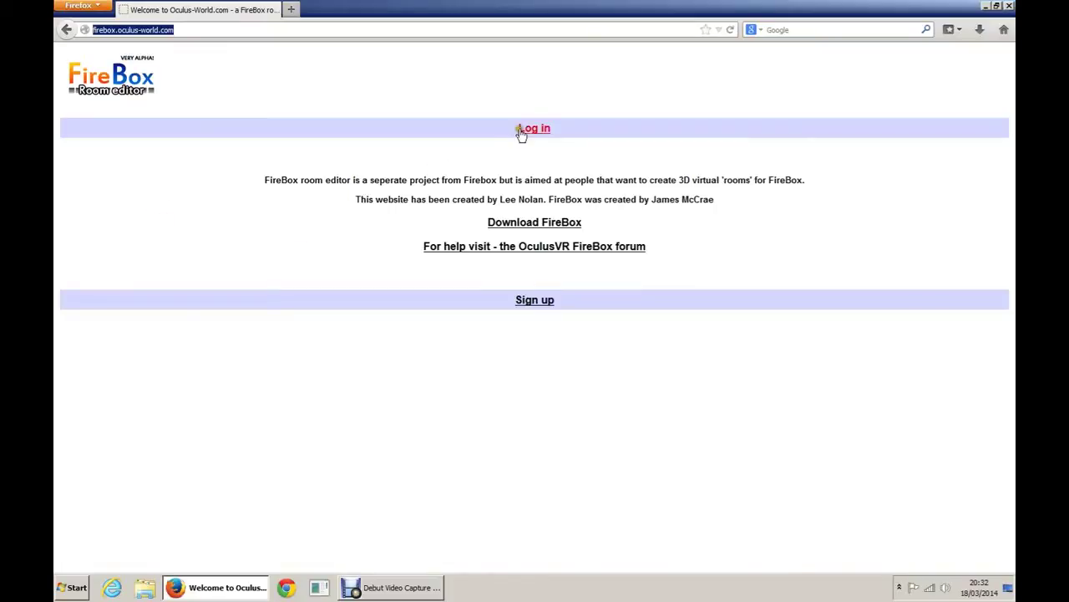
left_click(519, 223)
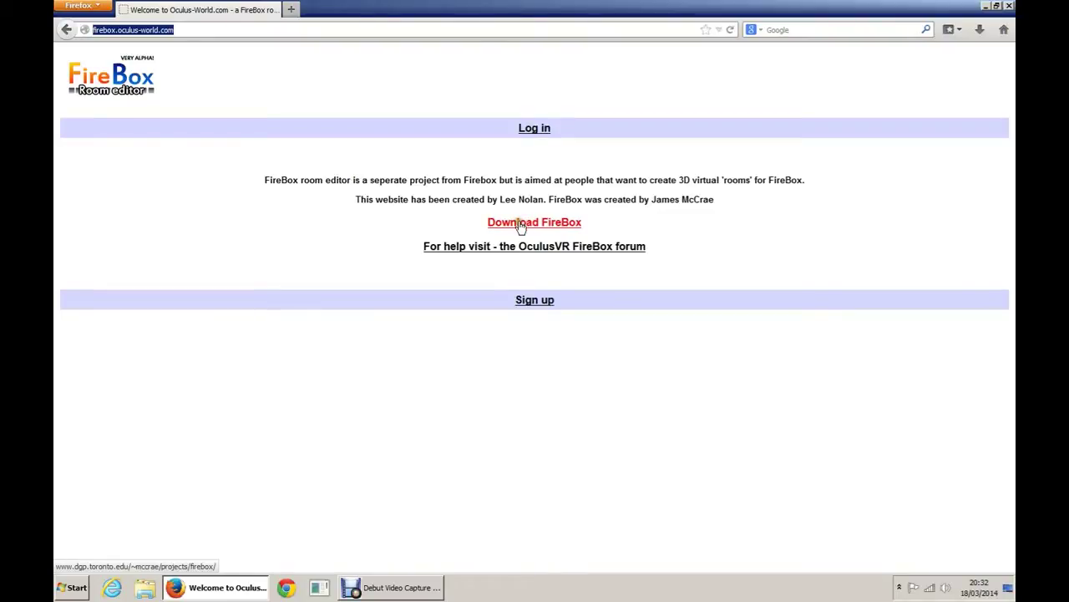
left_click(520, 223)
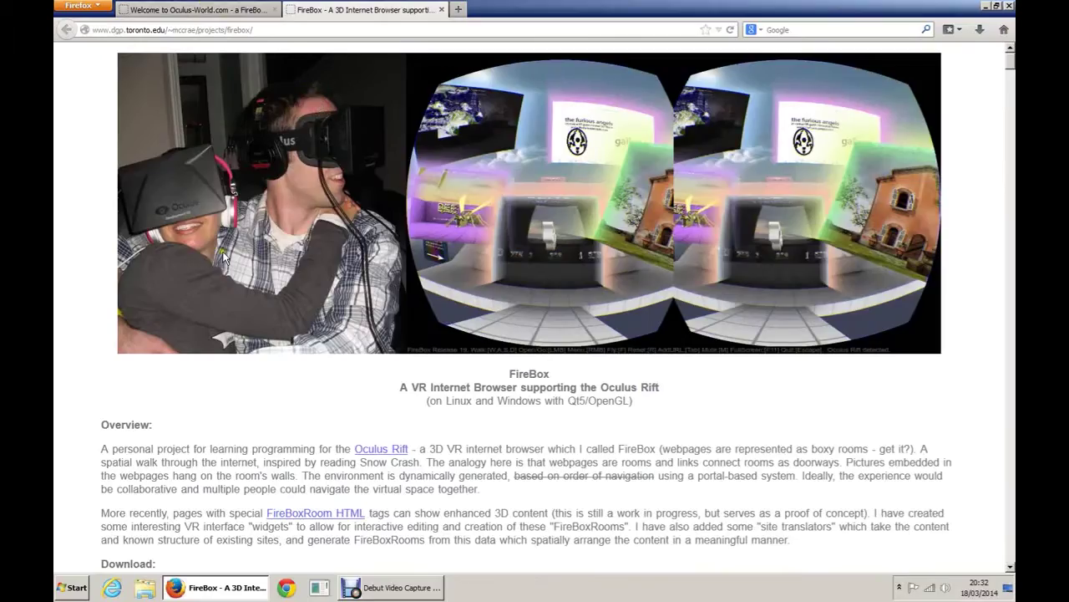
Step: Download the Linux and Windows builds of FireBox Release 19.2
scroll(73, 406, "down", 6)
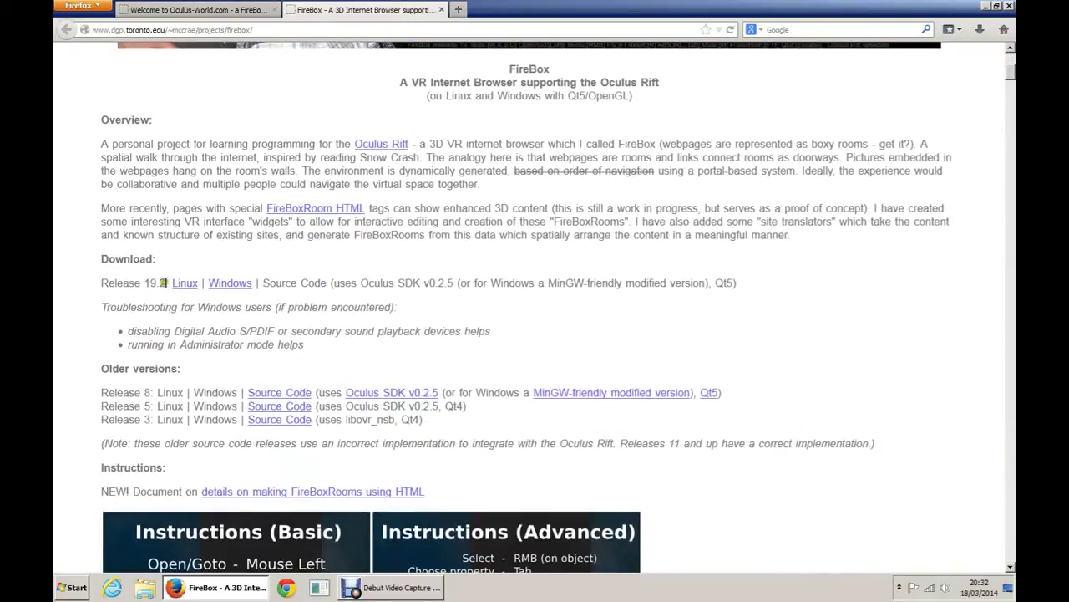
left_click(186, 289)
left_click(233, 274)
Step: Open the desktop FireBox folder and launch the FireBox.exe application
left_click(986, 7)
double_click(985, 29)
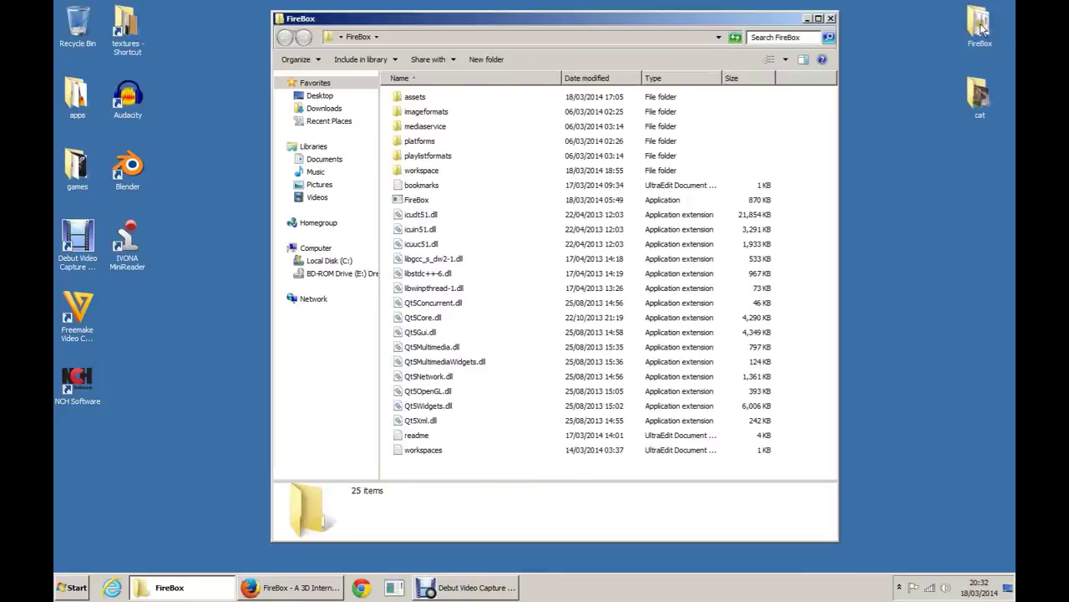
left_click(401, 204)
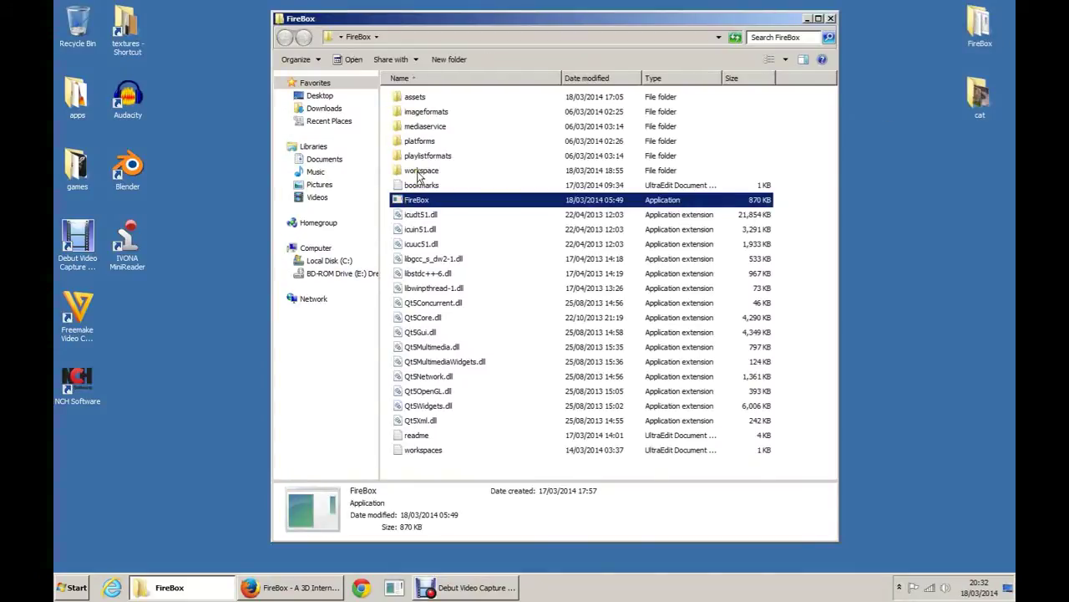
left_click(420, 171)
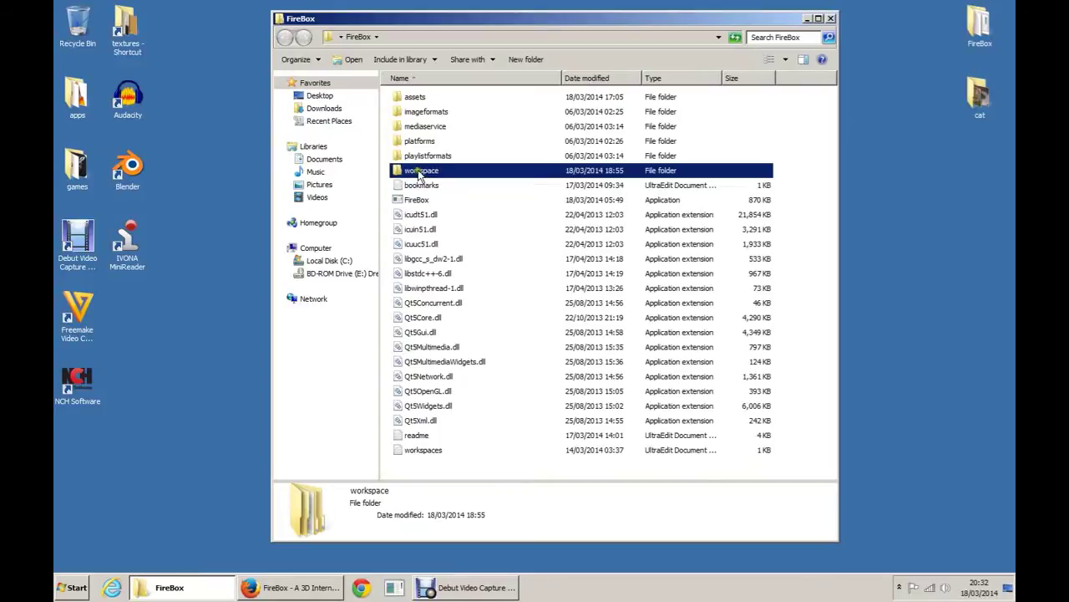
double_click(420, 173)
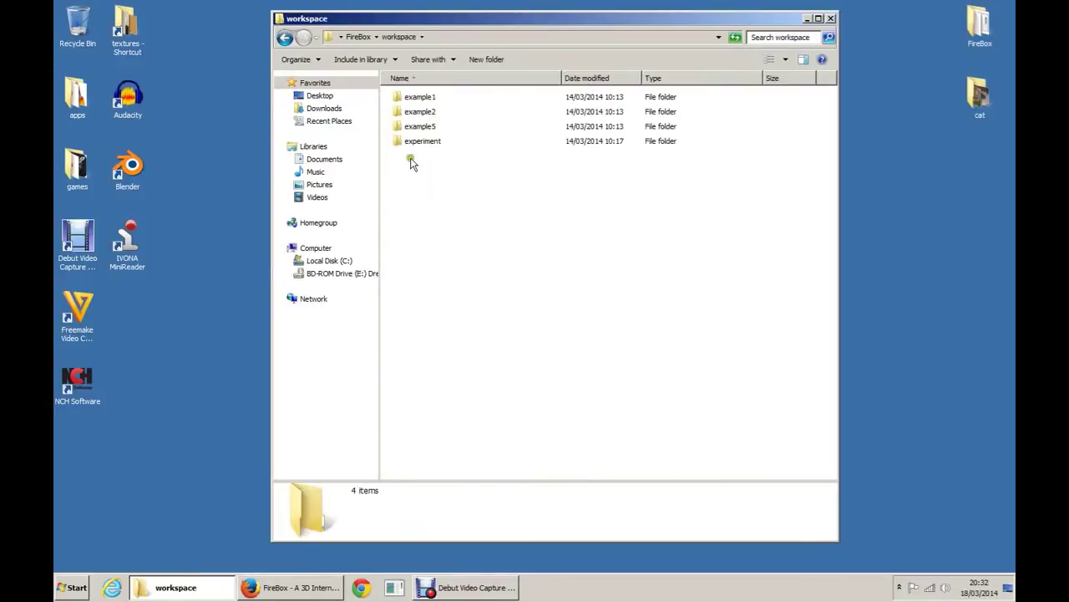
key("BackSpace")
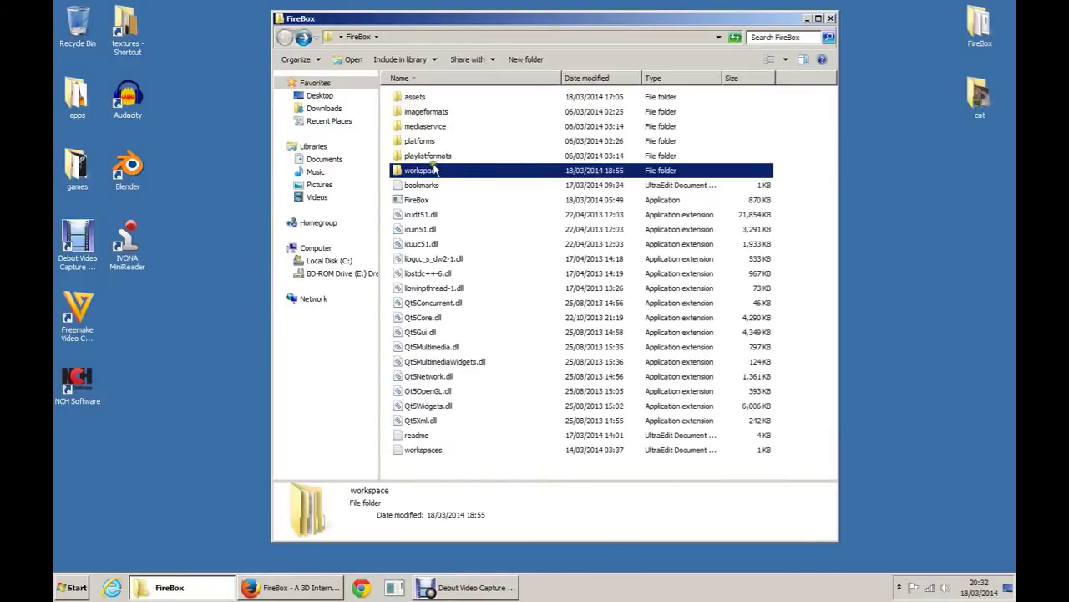
double_click(406, 201)
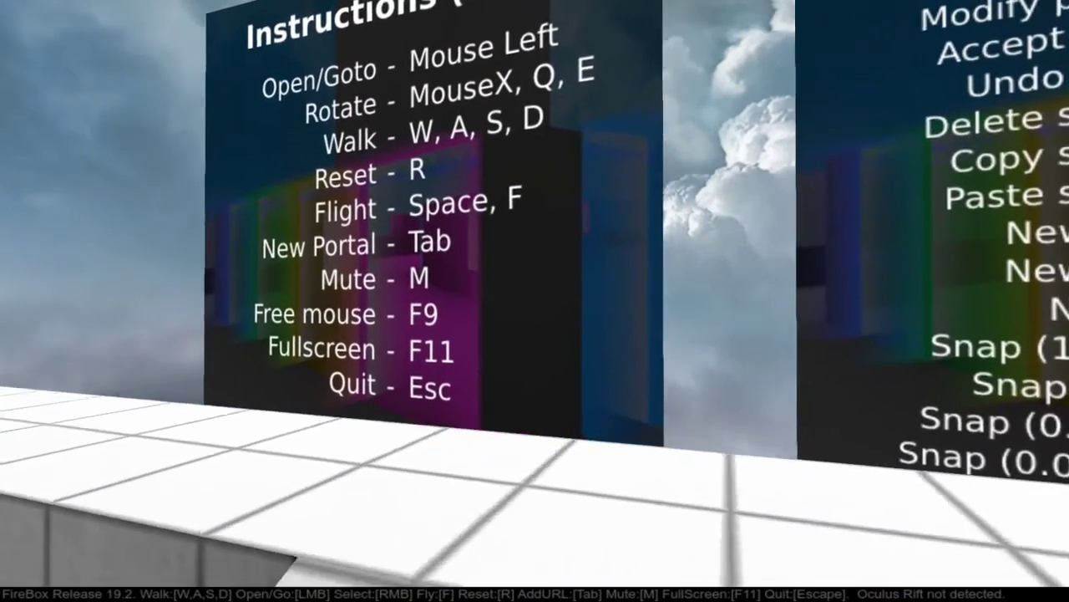
Step: Pass through the Bookmark 4 and Bookmark 5 portals into the green rooms.oculus-world.com portal
key("w")
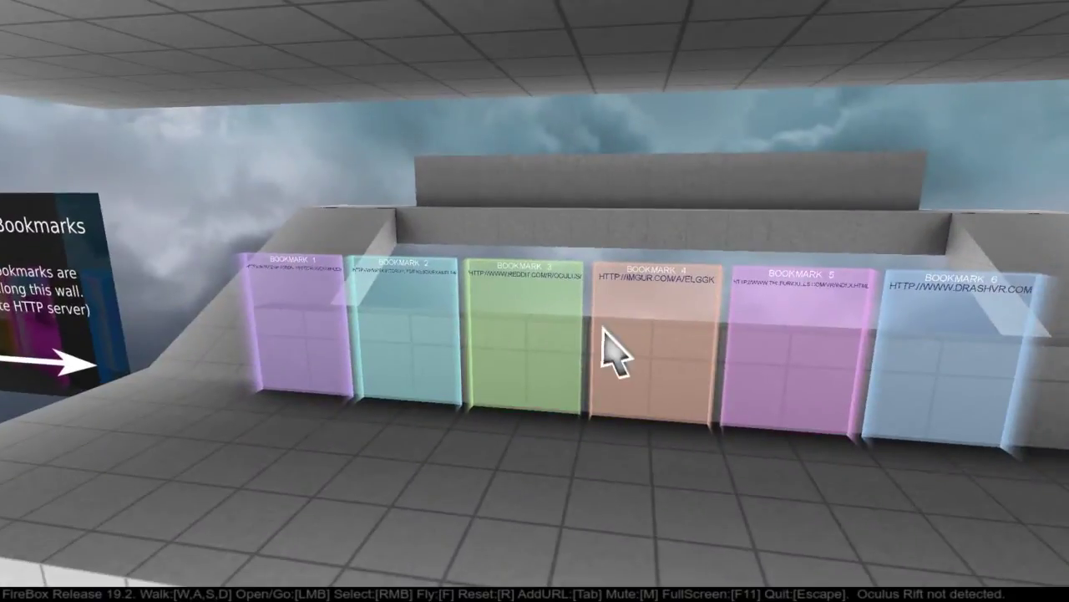
left_click(612, 346)
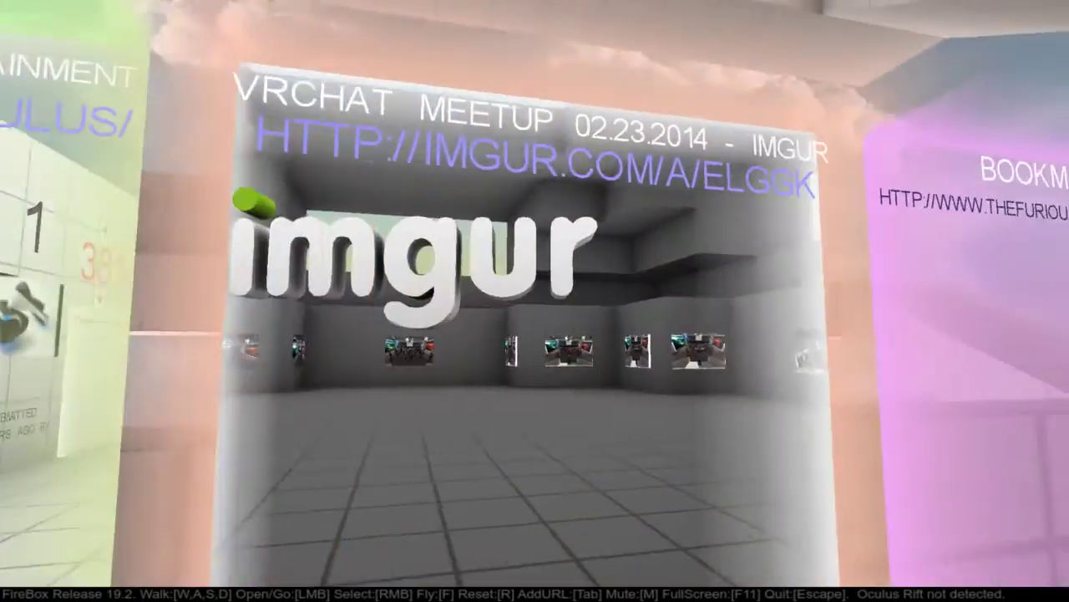
key("s")
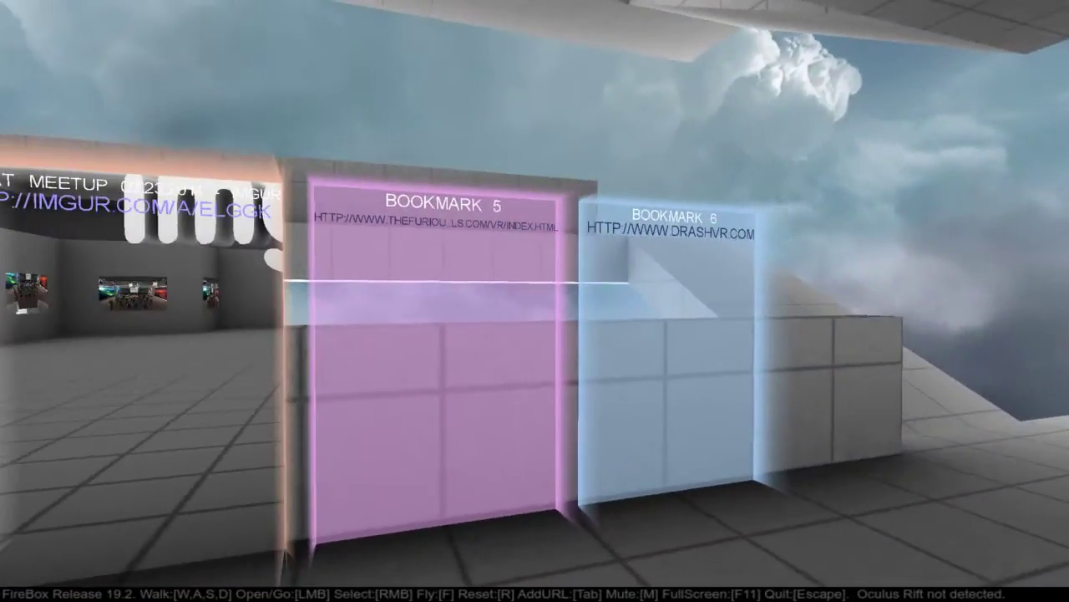
key("w")
left_click(543, 326)
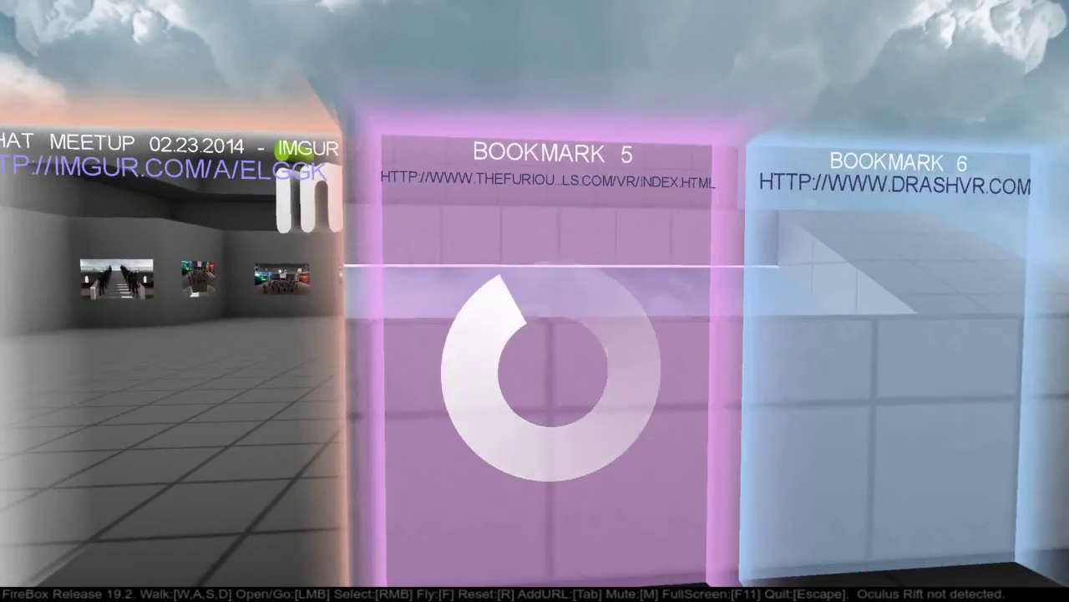
key("w")
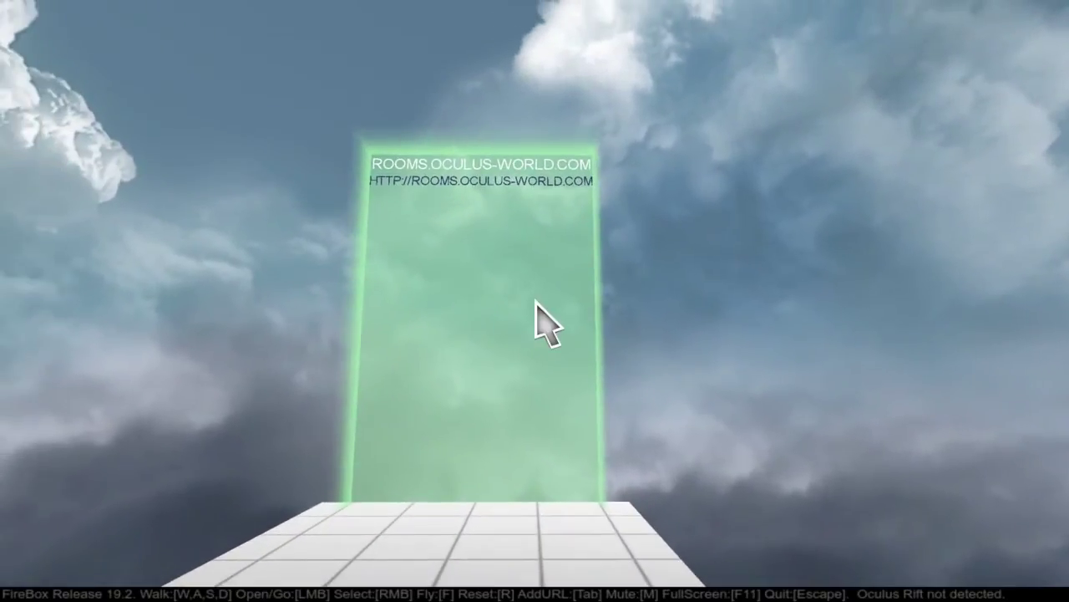
left_click(535, 313)
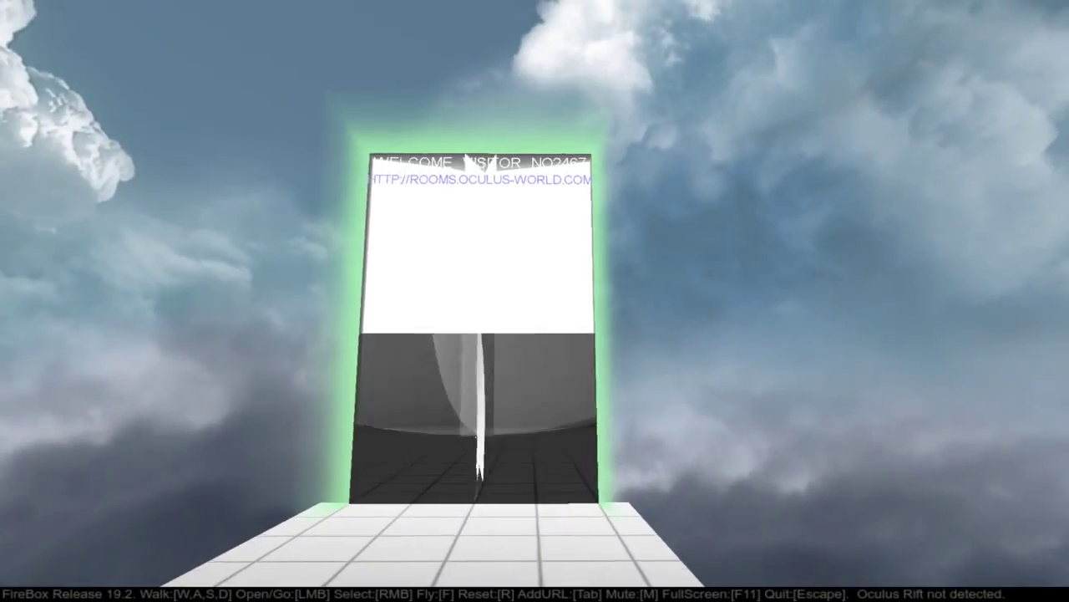
key("w")
key("w")
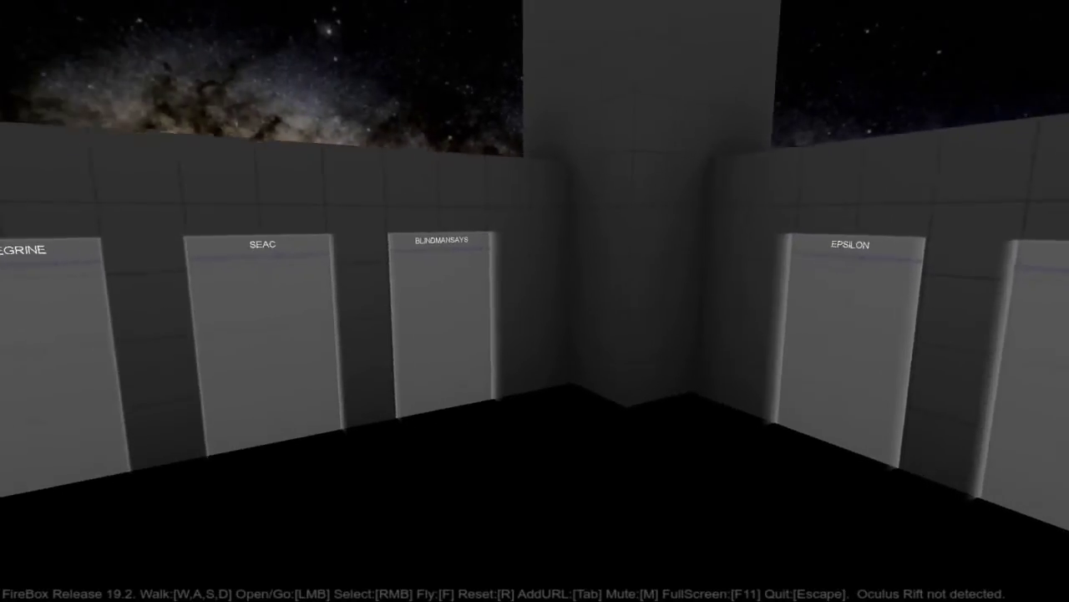
Step: Open the BLINDMANSAYS portal and walk into MY FIRST ROOM! to view the Bert picture
key("w")
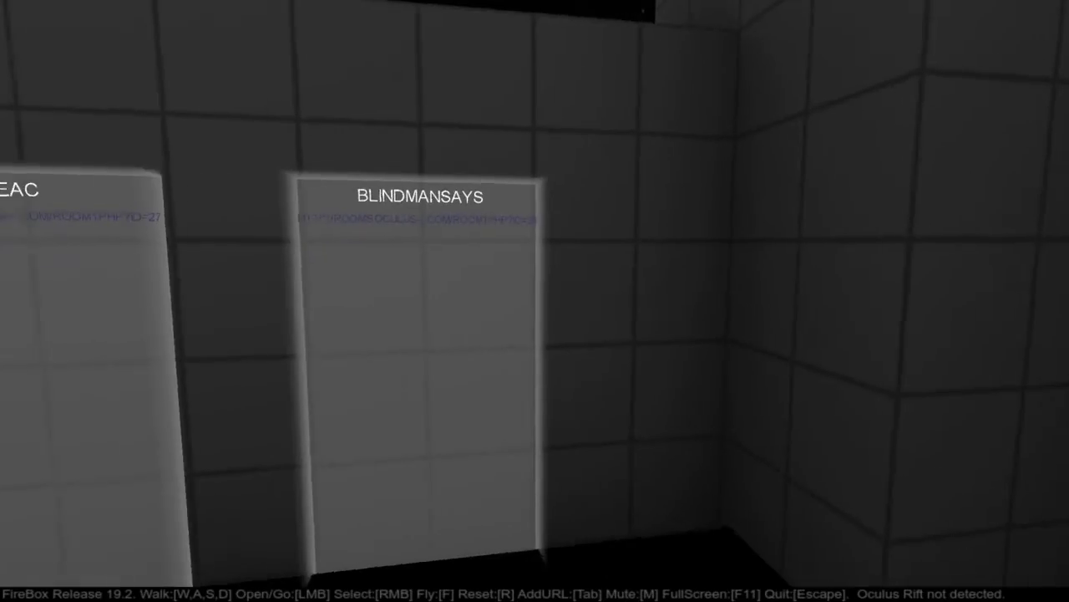
key("a")
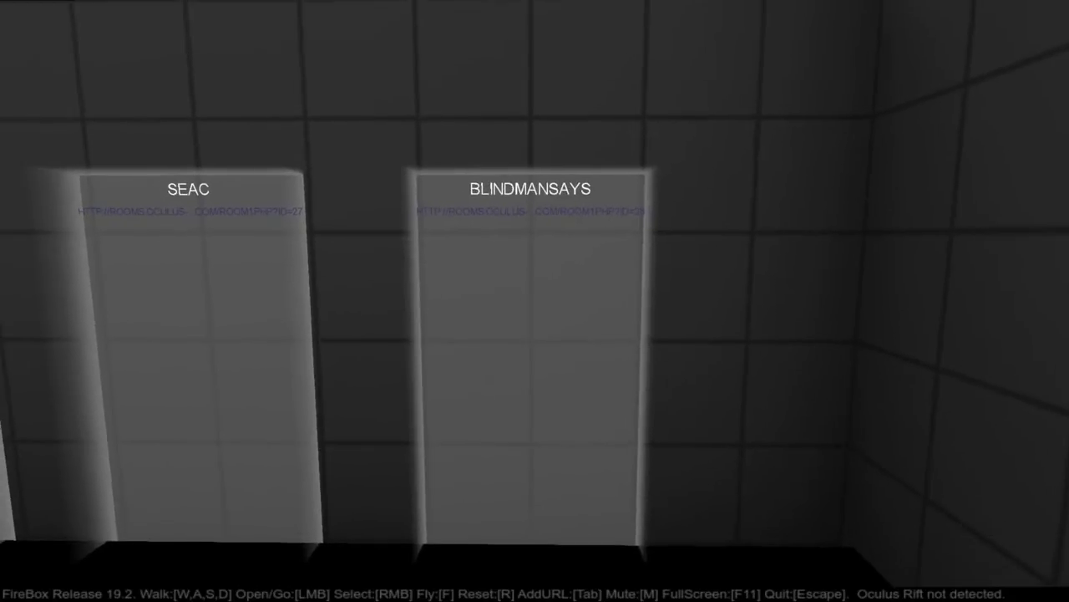
left_click(535, 300)
key("w")
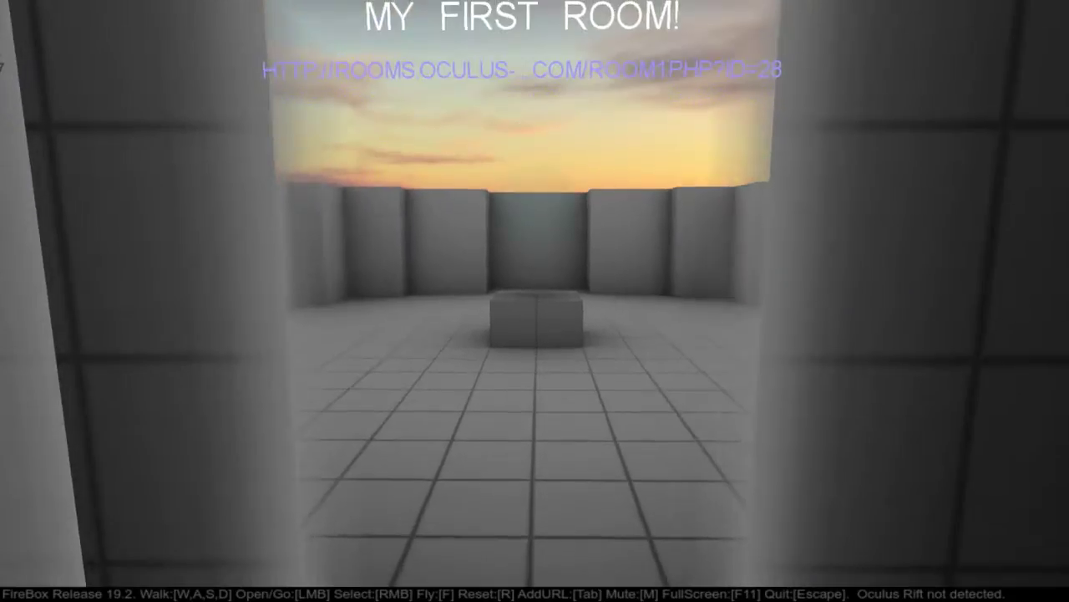
key("w")
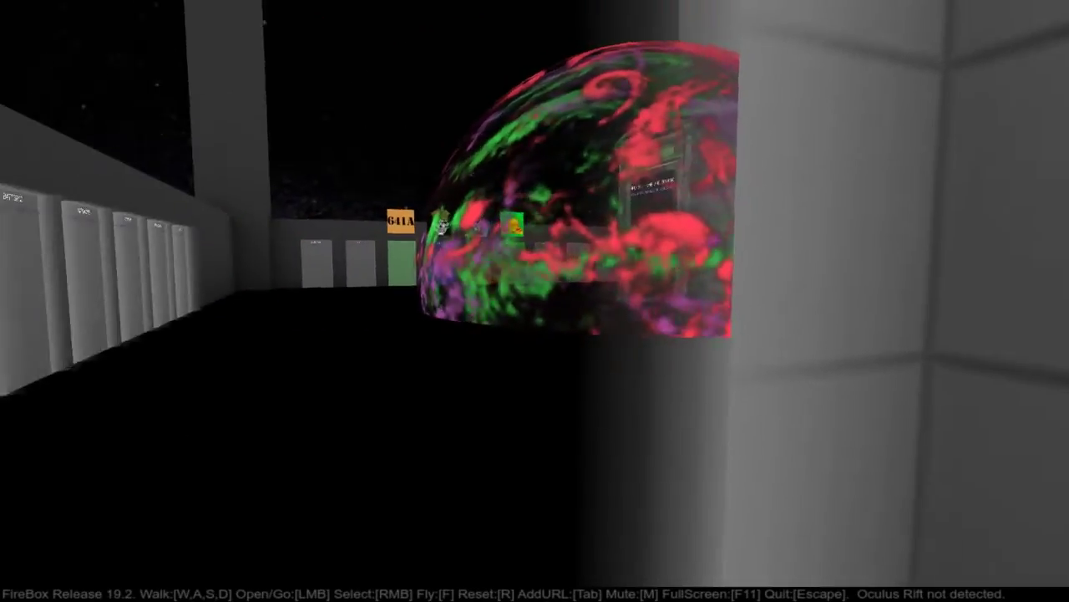
key("w")
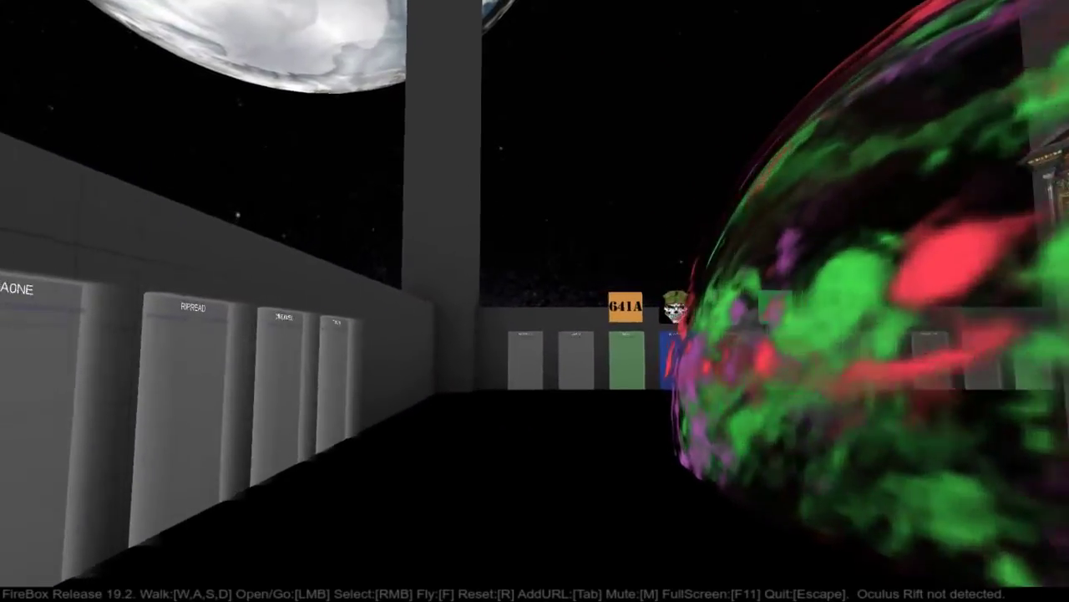
key("w")
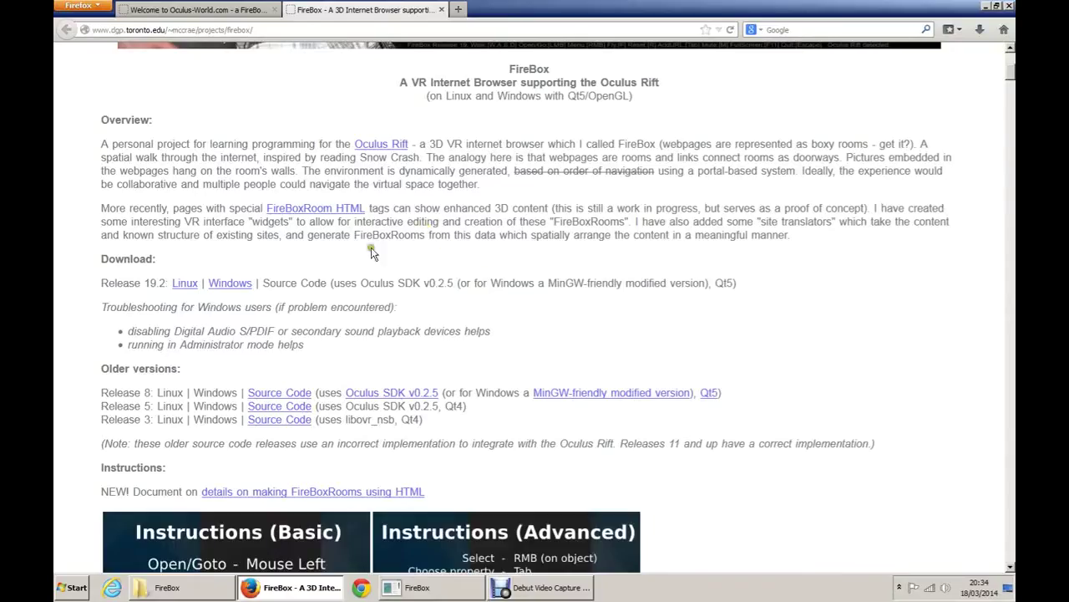
Step: Open the Room Editor's Sign up form and clear the autofilled username and password
scroll(372, 253, "up", 6)
left_click(196, 9)
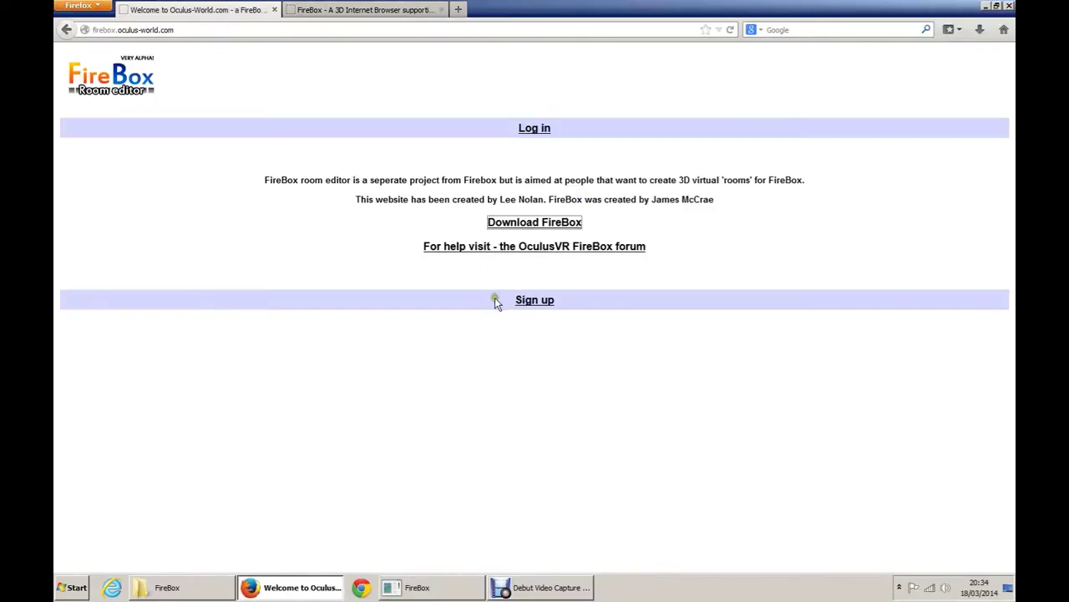
left_click(264, 299)
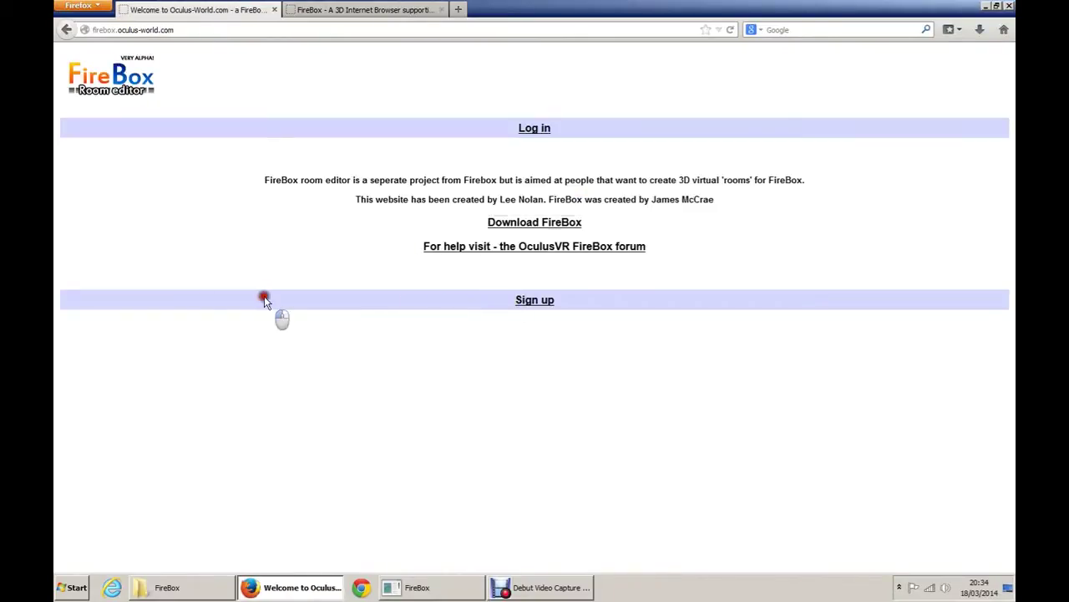
left_click(527, 307)
key("BackSpace")
key("Tab")
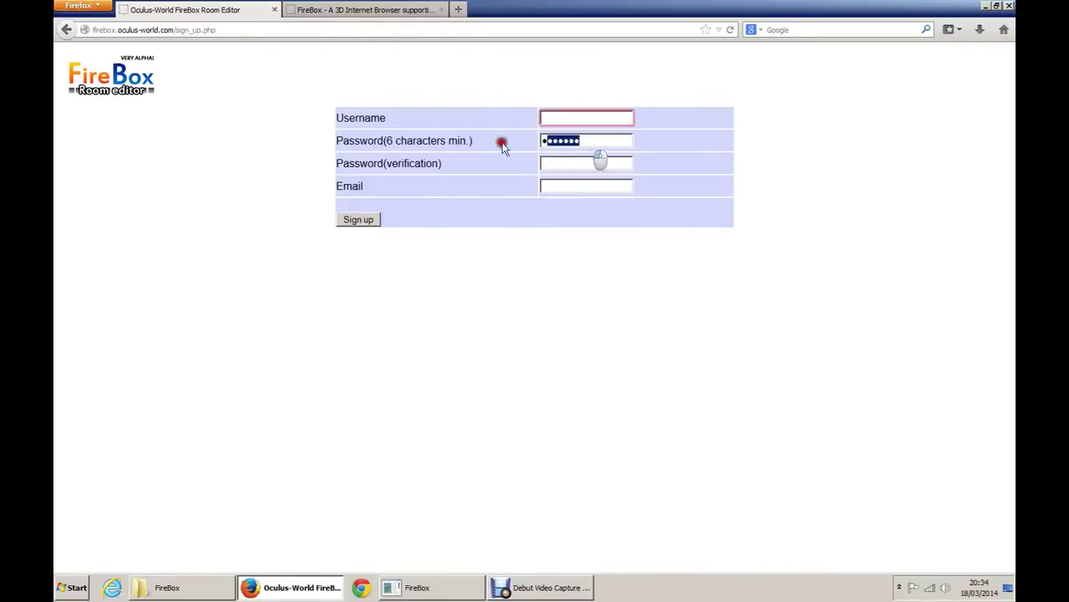
type("a")
key("BackSpace")
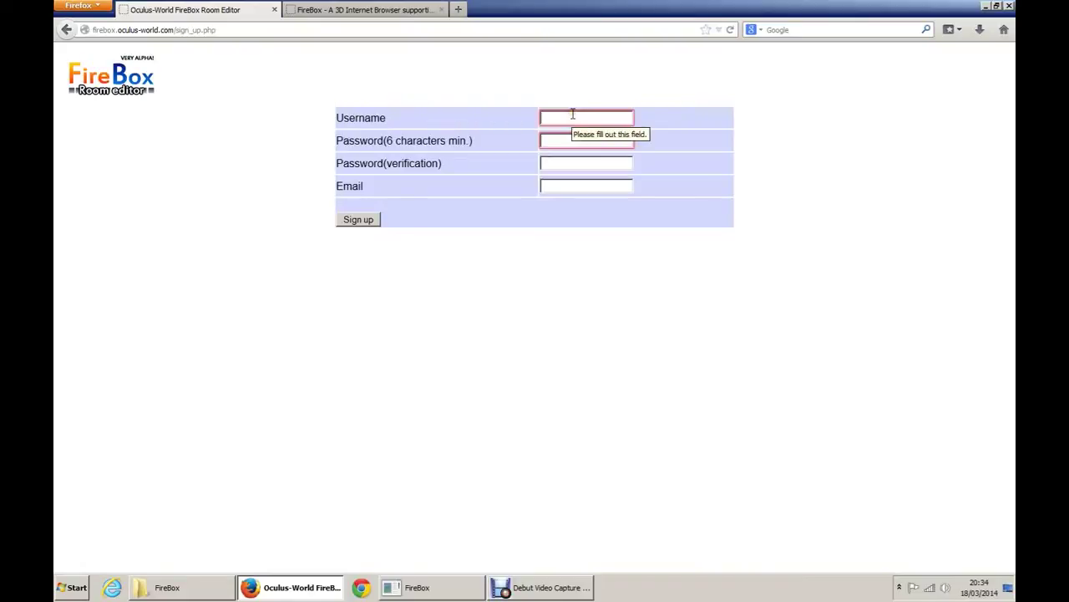
Step: Enter a new username, a 6-character password twice and an e-mail address, then sign up
left_click(573, 117)
type("mrbloggs")
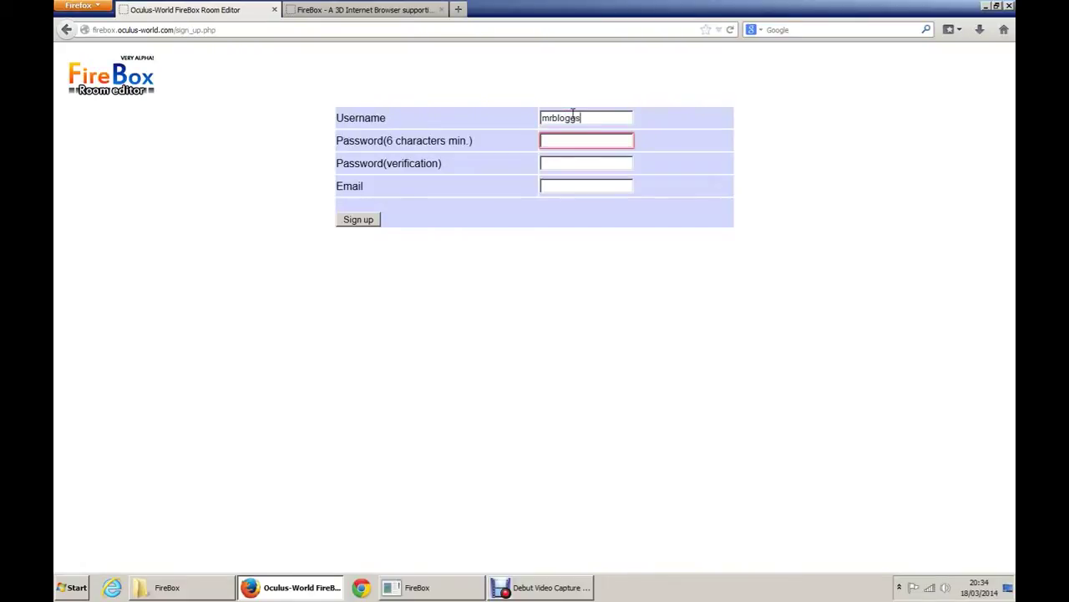
key("Tab")
type("•••")
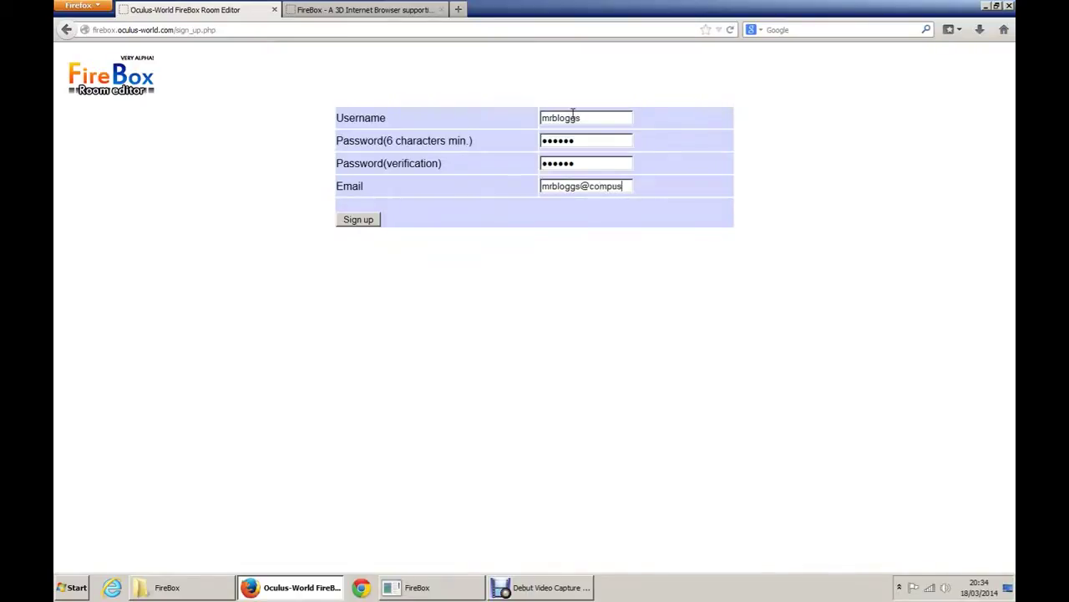
type("erve.com")
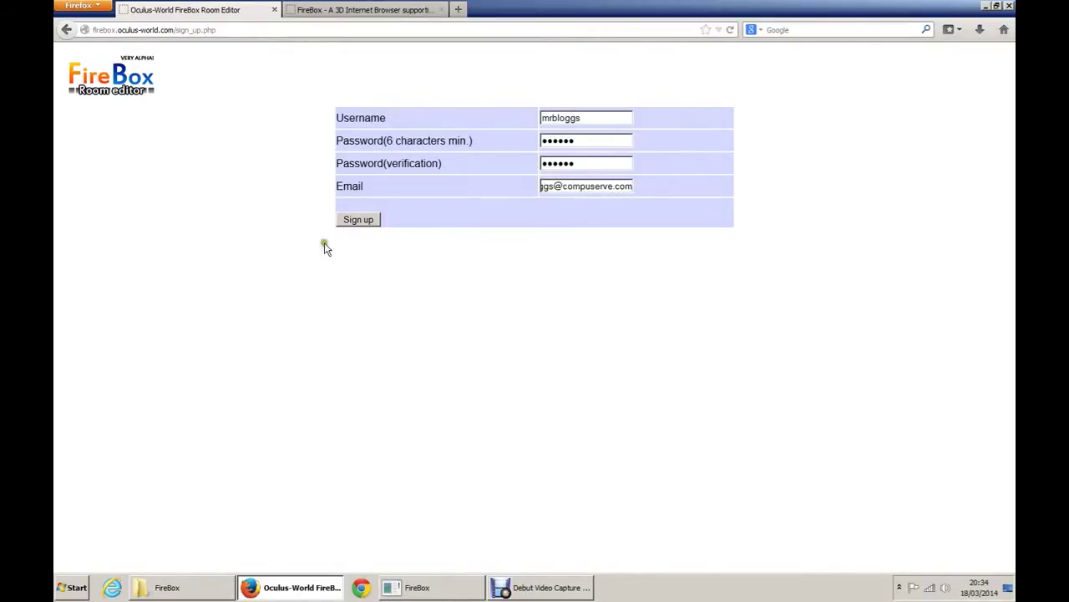
left_click(358, 219)
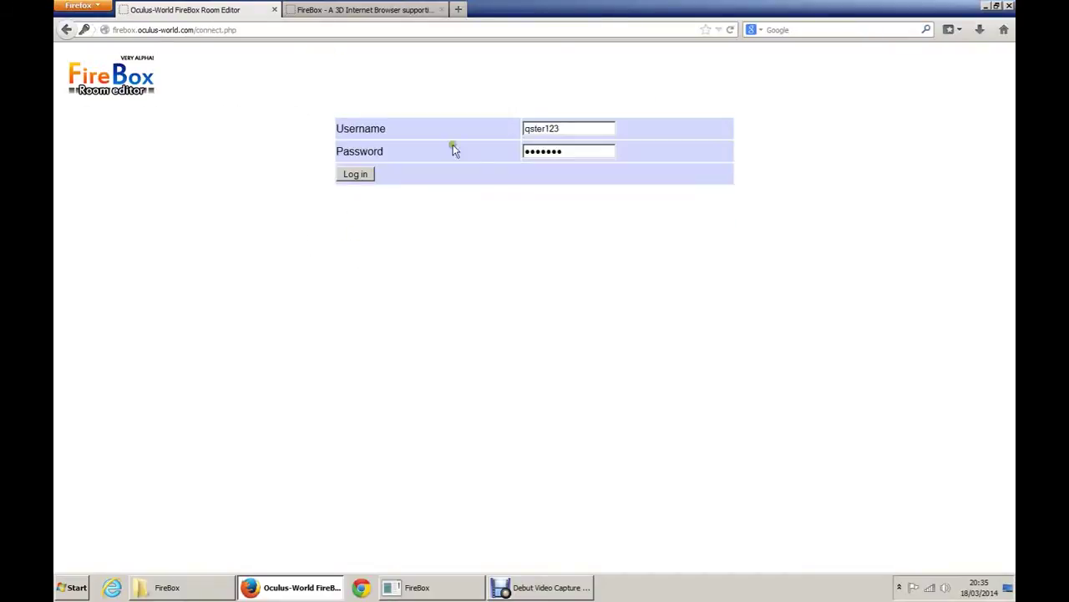
Step: Log in by replacing the autofilled fields with the new account's username and password
left_click_drag(575, 130, 384, 112)
key("Tab")
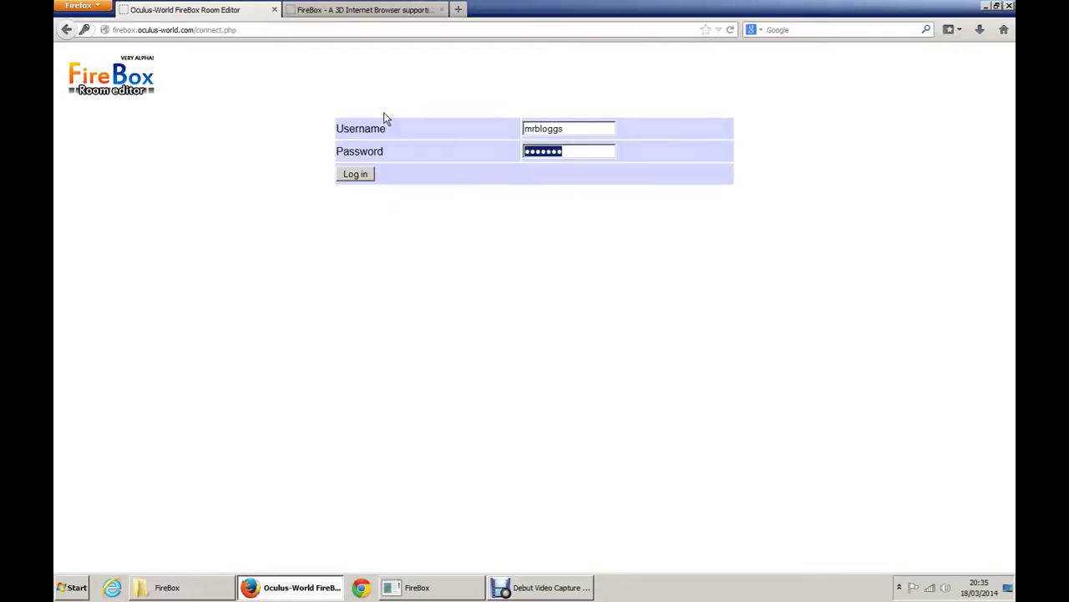
left_click(355, 174)
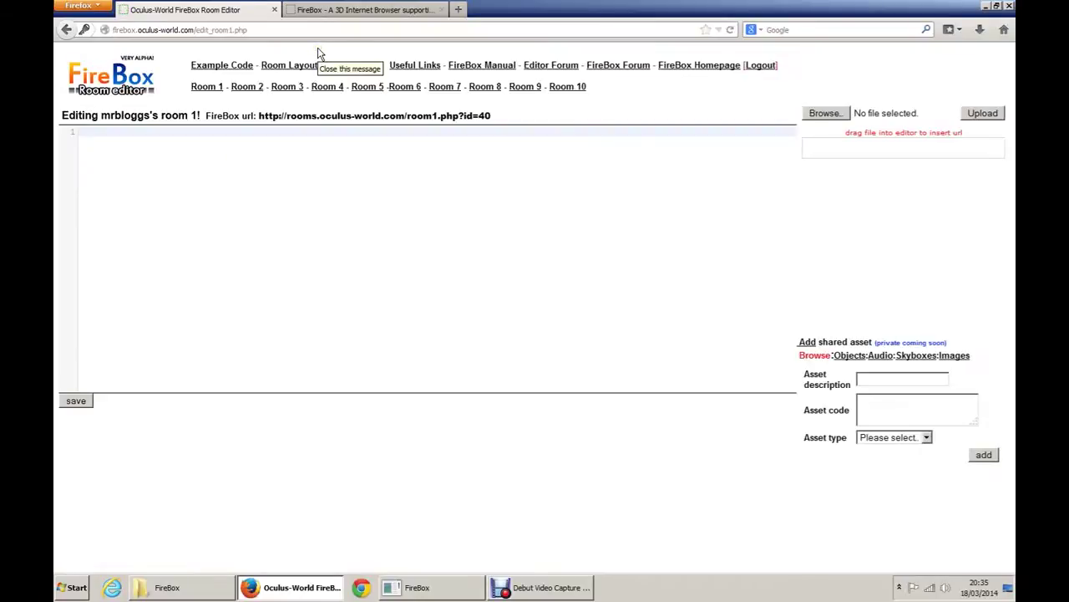
Step: Place the caret in room 1's empty code editor
left_click(312, 244)
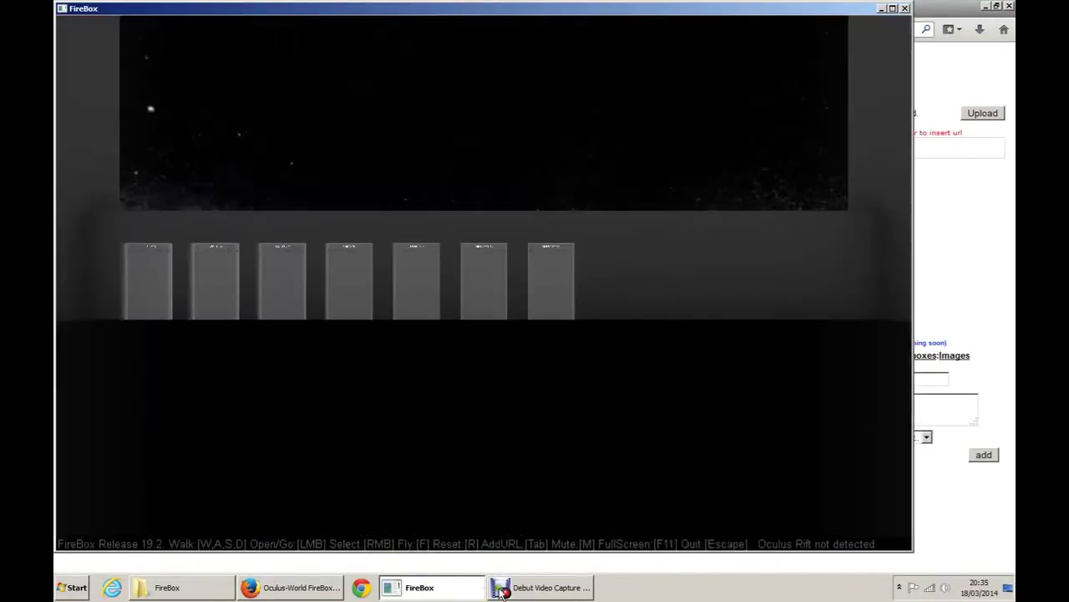
Step: Preview the new account's empty room through its FireBox portal, then return to room 1's editor
key("w")
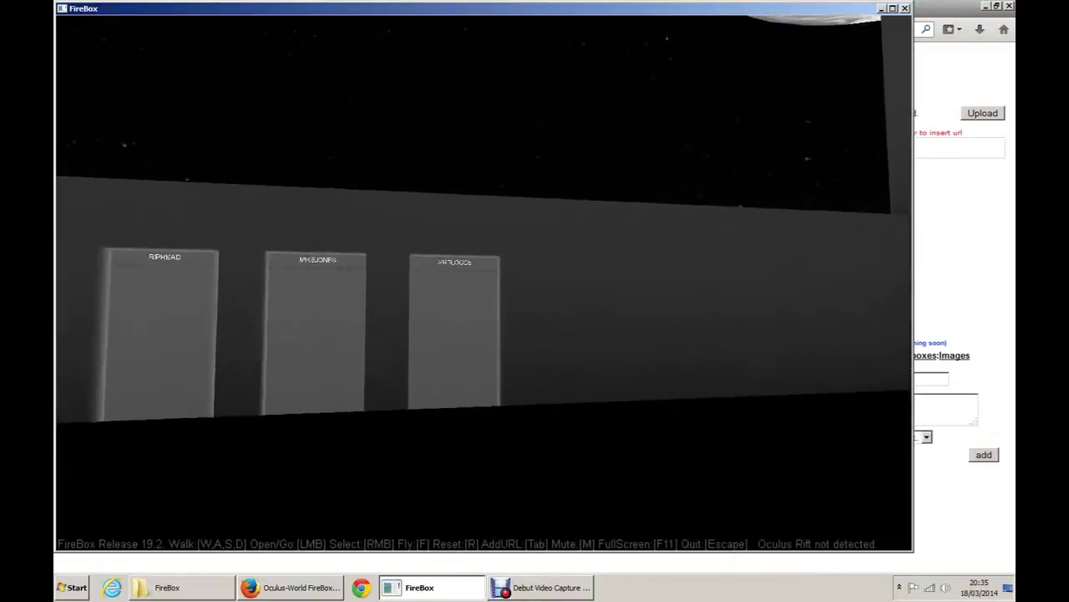
key("s")
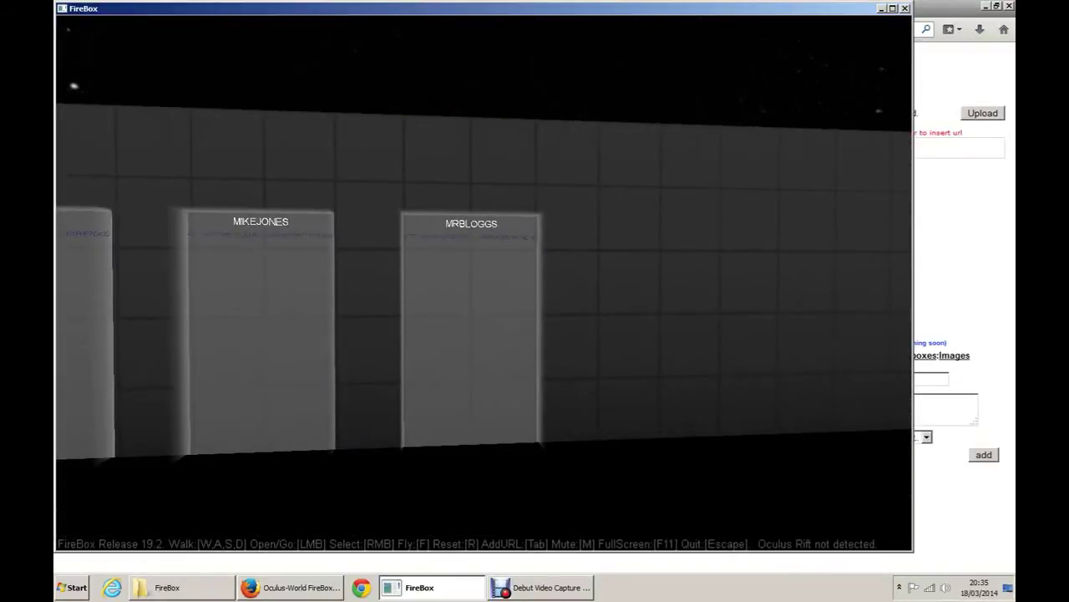
key("alt+Tab")
key("alt+Tab")
left_click(484, 289)
key("w")
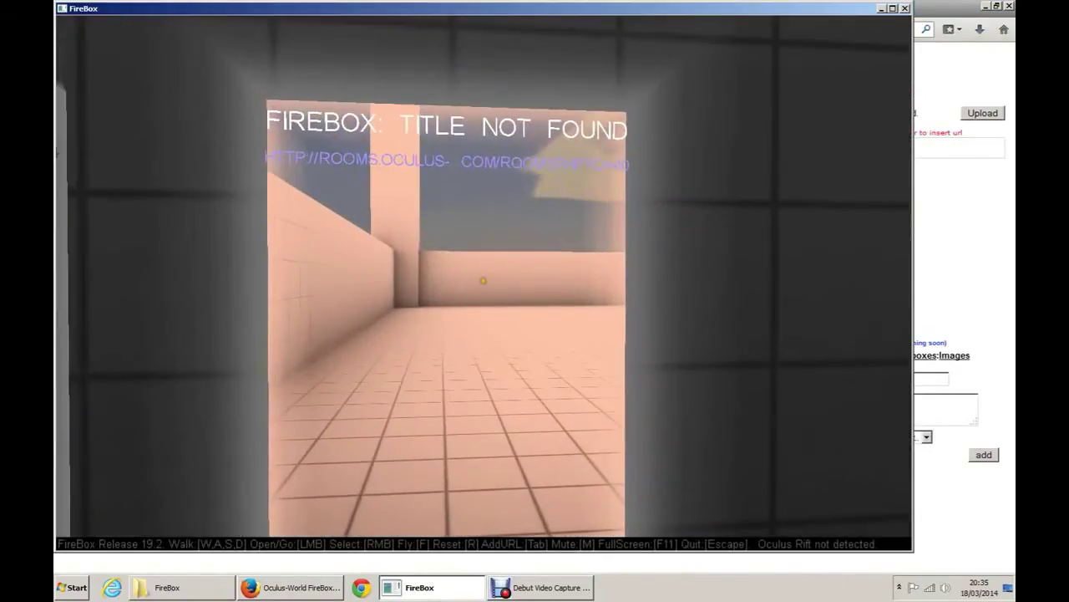
key("w")
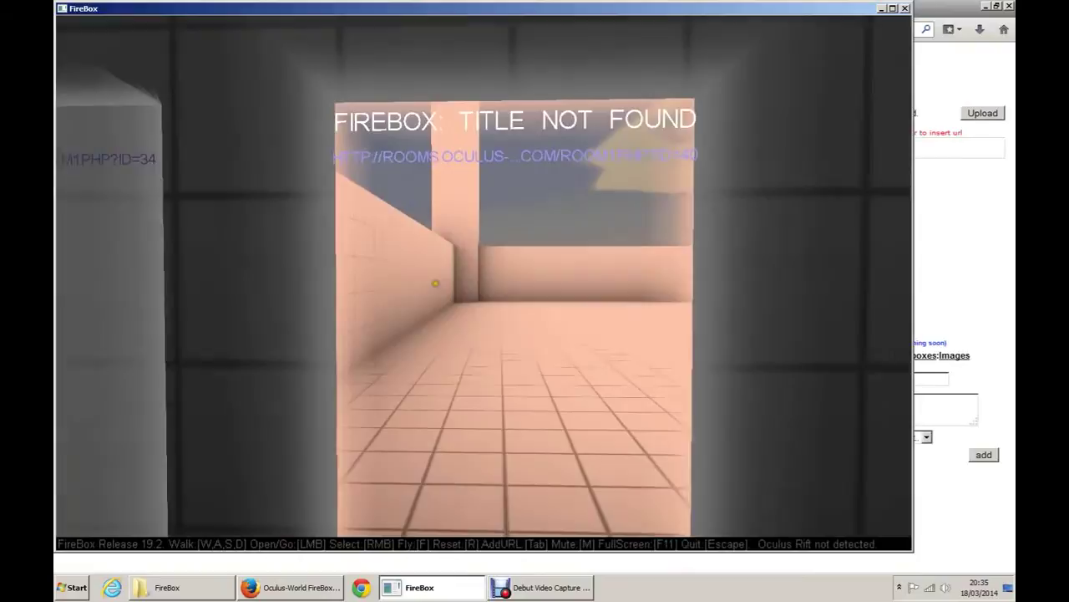
key("s")
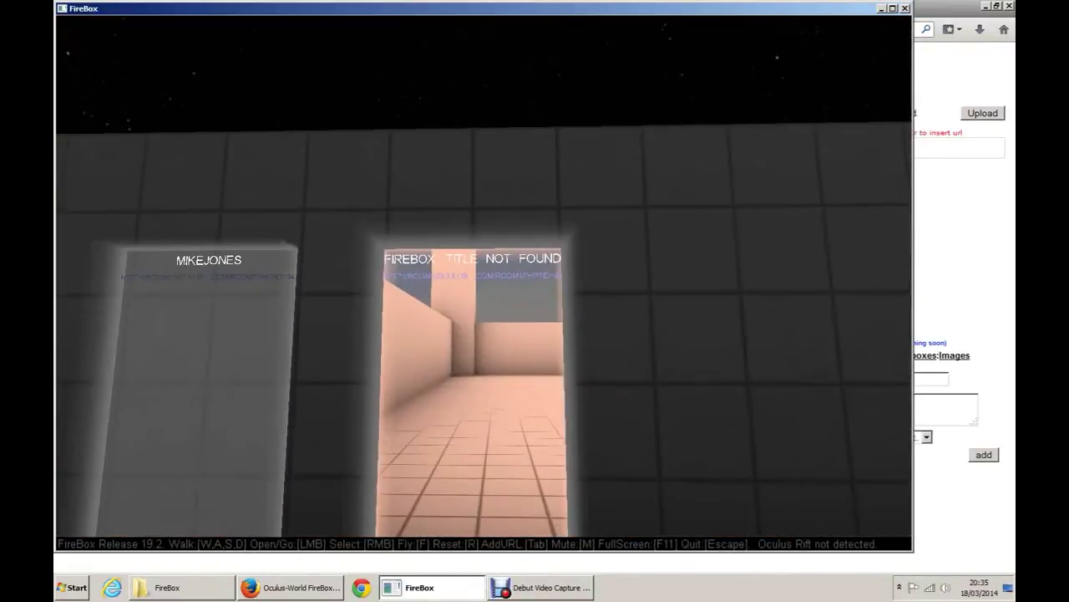
key("alt+Tab")
left_click(238, 158)
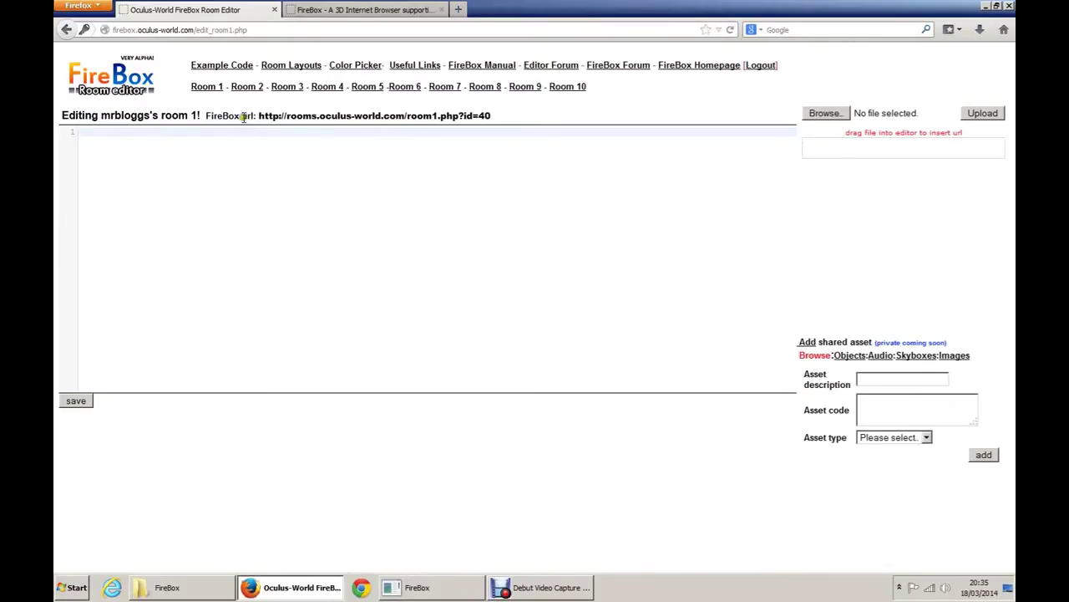
Step: Copy the whole example room code from the Example Code page
left_click(218, 67)
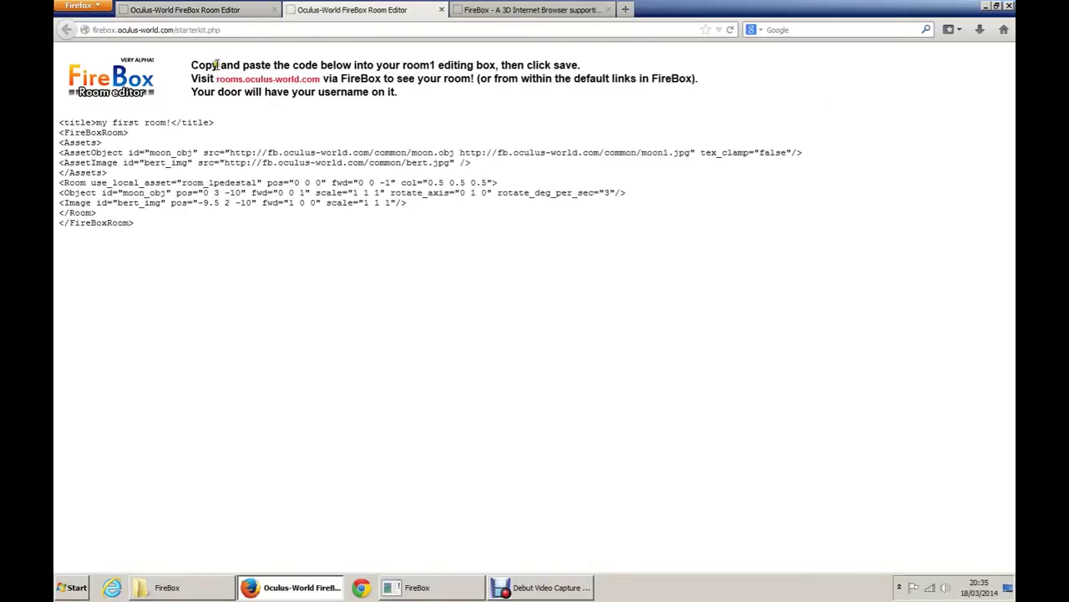
left_click_drag(144, 224, 57, 122)
right_click(83, 132)
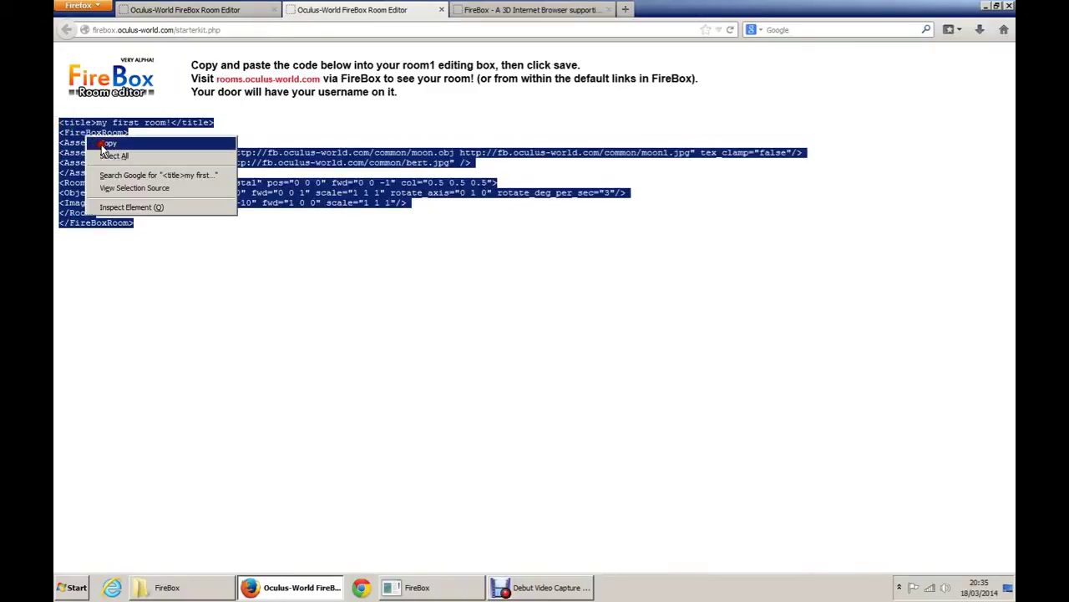
left_click(105, 140)
Step: Paste the example code into room 1's editor and save it
left_click(195, 8)
right_click(229, 188)
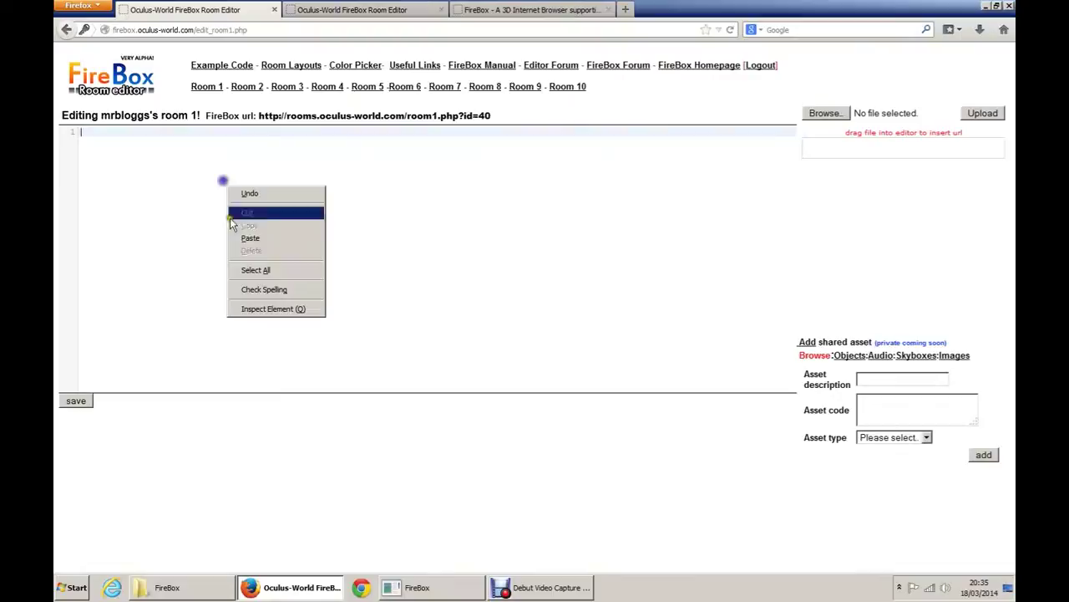
left_click(244, 237)
left_click(73, 391)
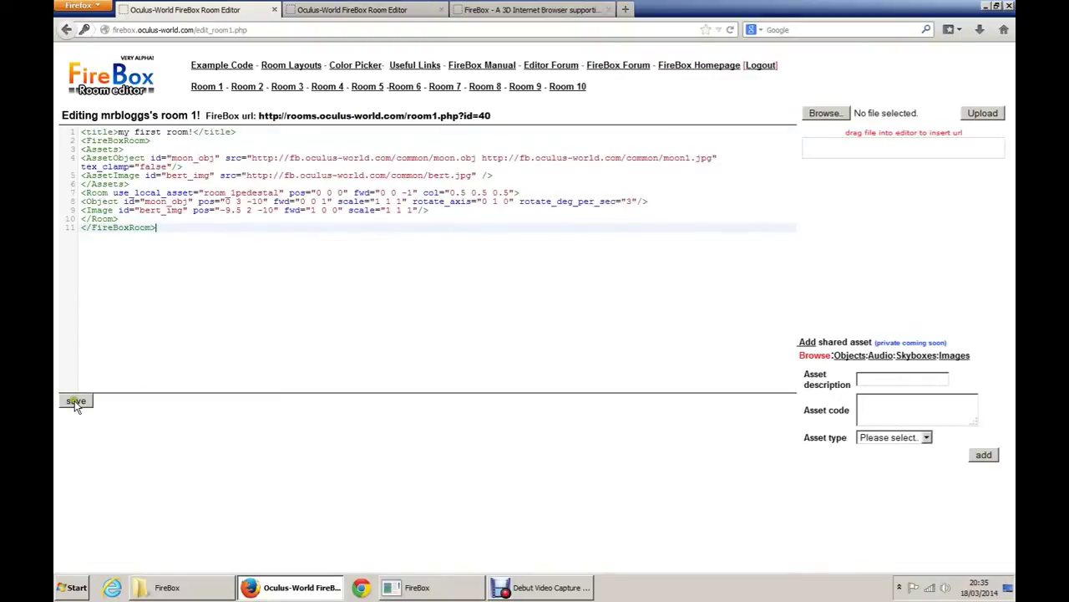
left_click(75, 402)
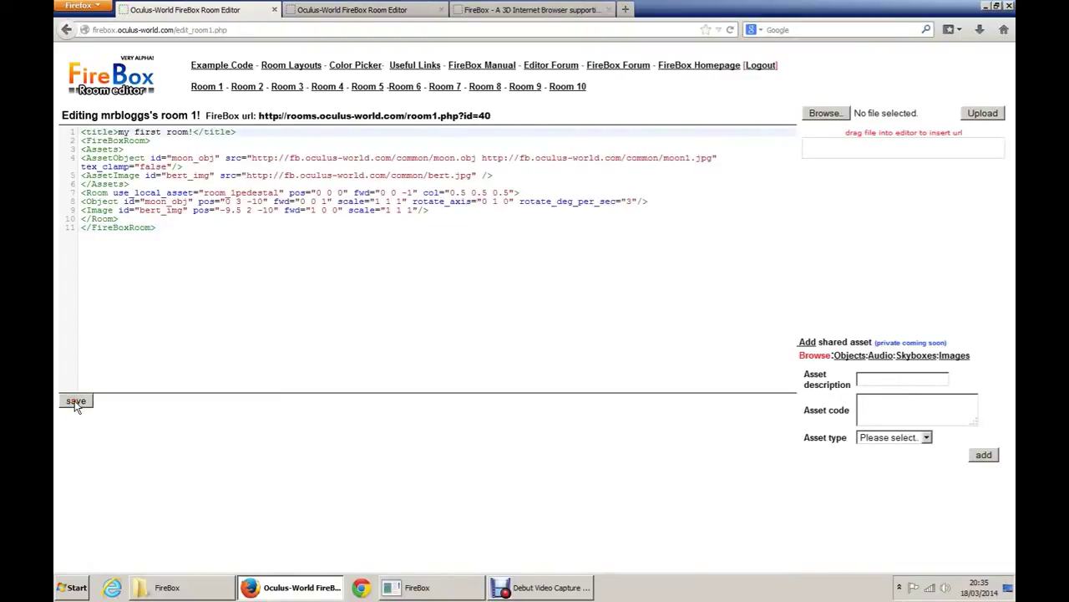
Step: Enter the newly saved room through its portal, then switch to the FireBox program folder
left_click(443, 591)
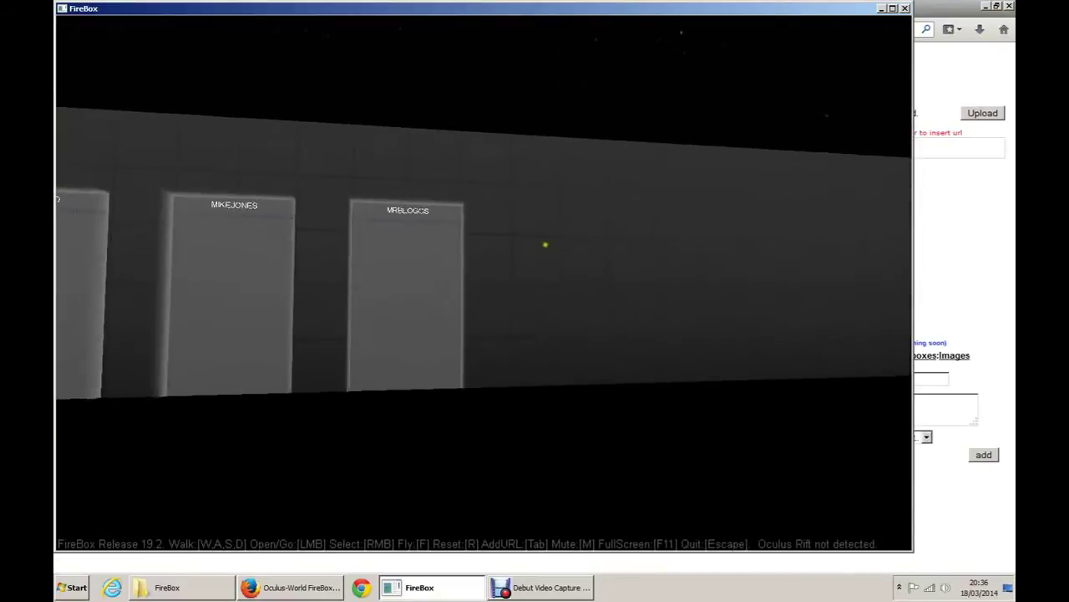
key("w")
key("w")
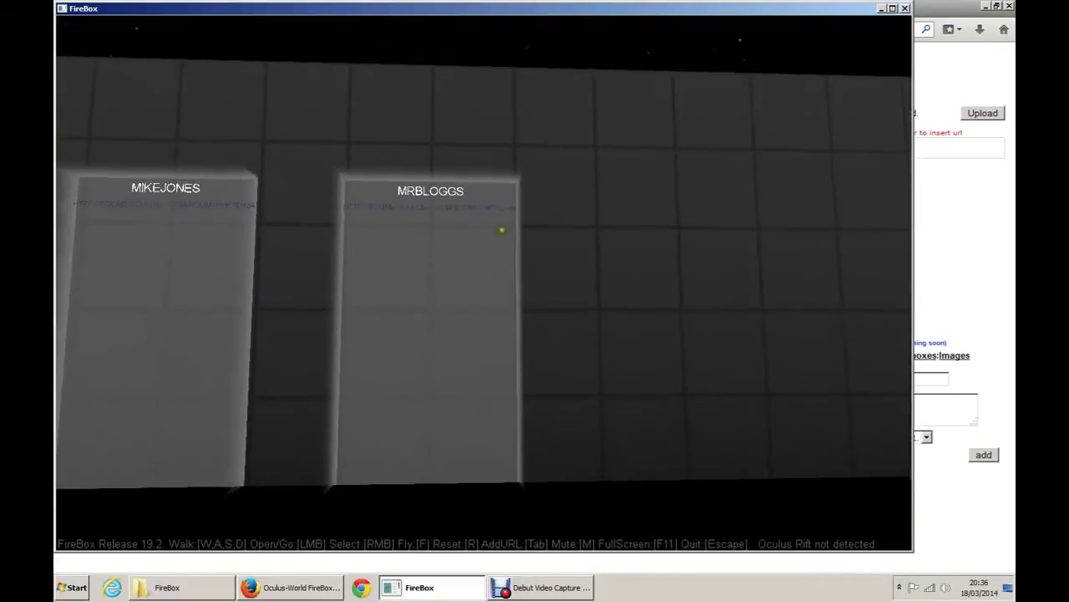
key("s")
key("w")
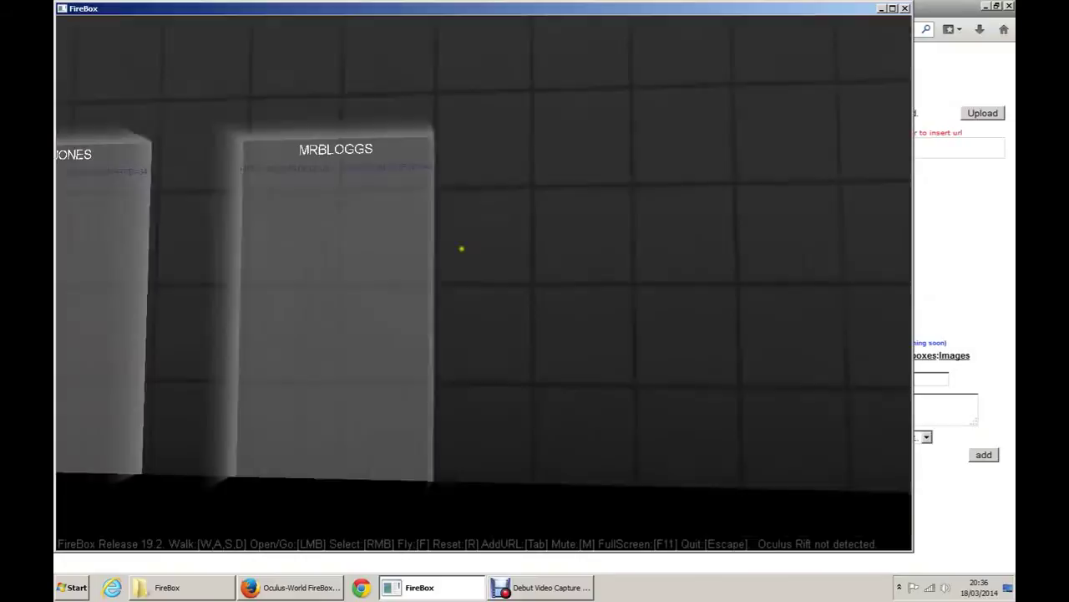
left_click(485, 287)
key("w")
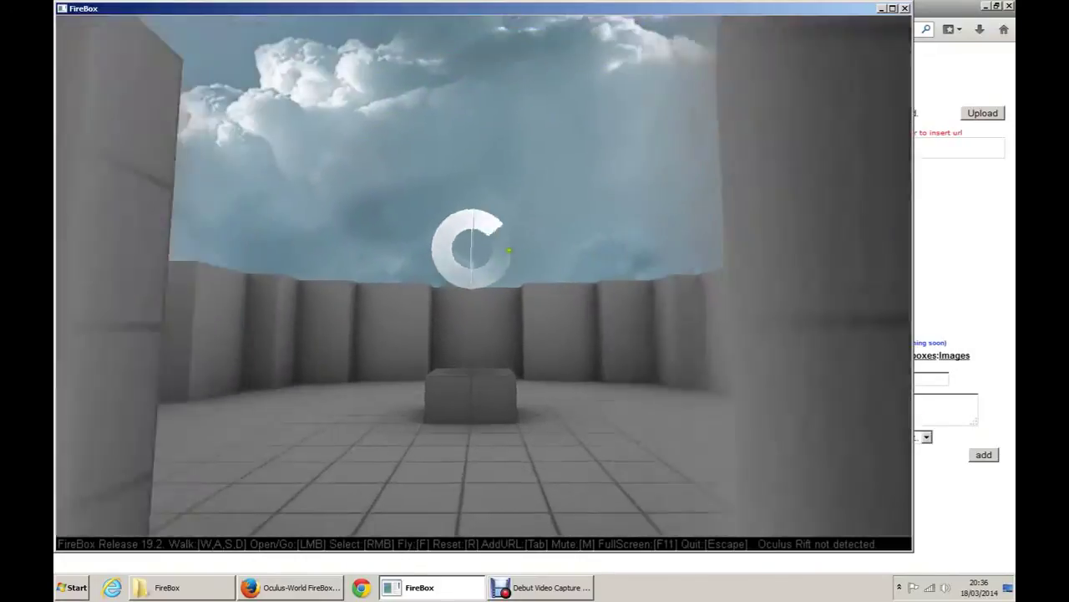
key("w")
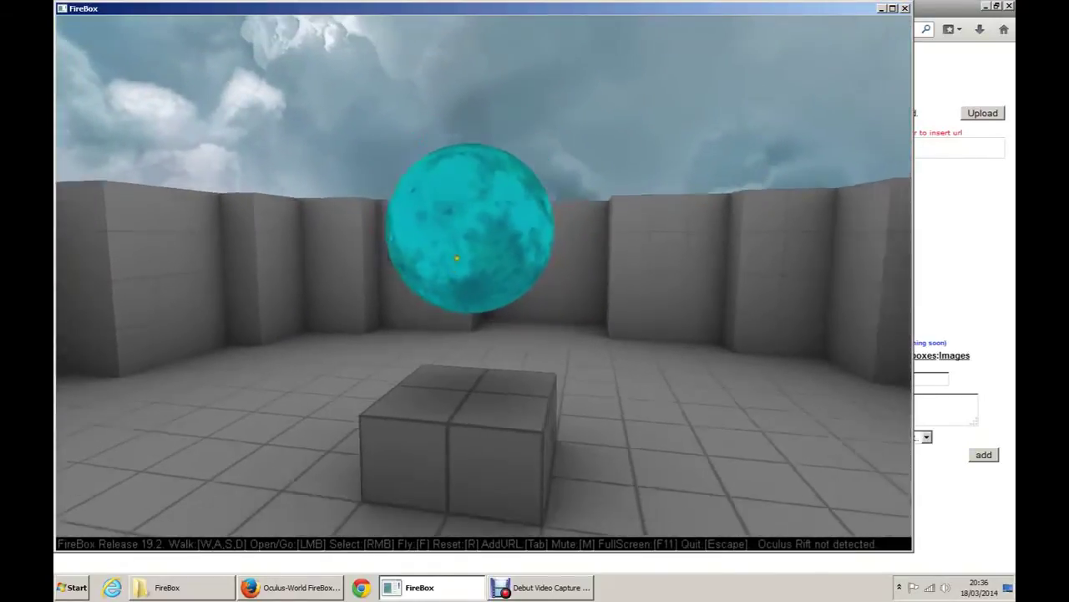
key("alt+Tab")
key("alt+Tab")
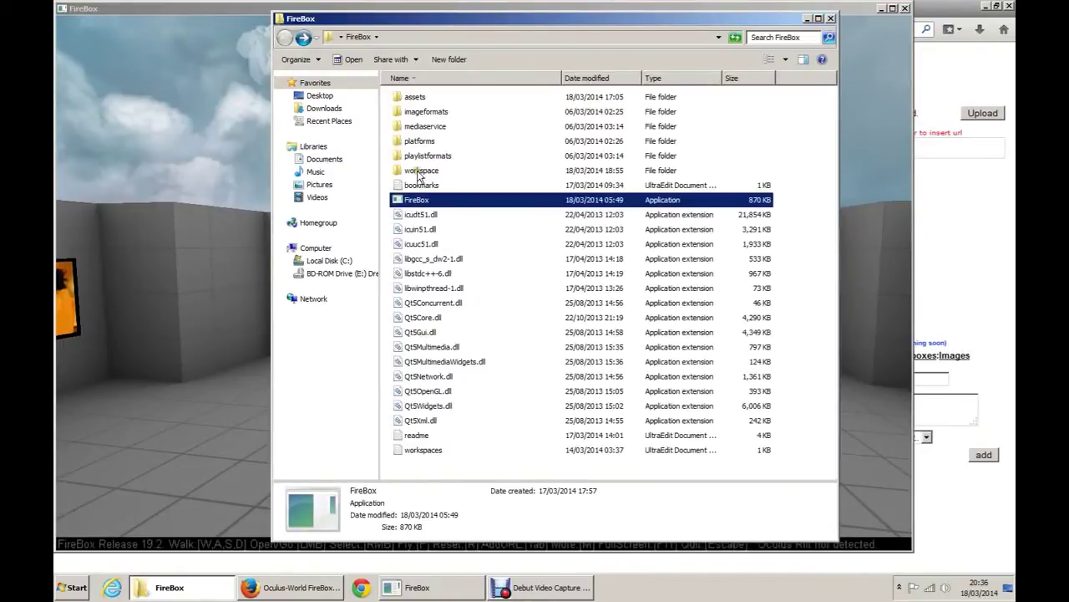
Step: Open the workspace folder (example1, example2, example5, experiment) and return to the FireBox room
double_click(420, 171)
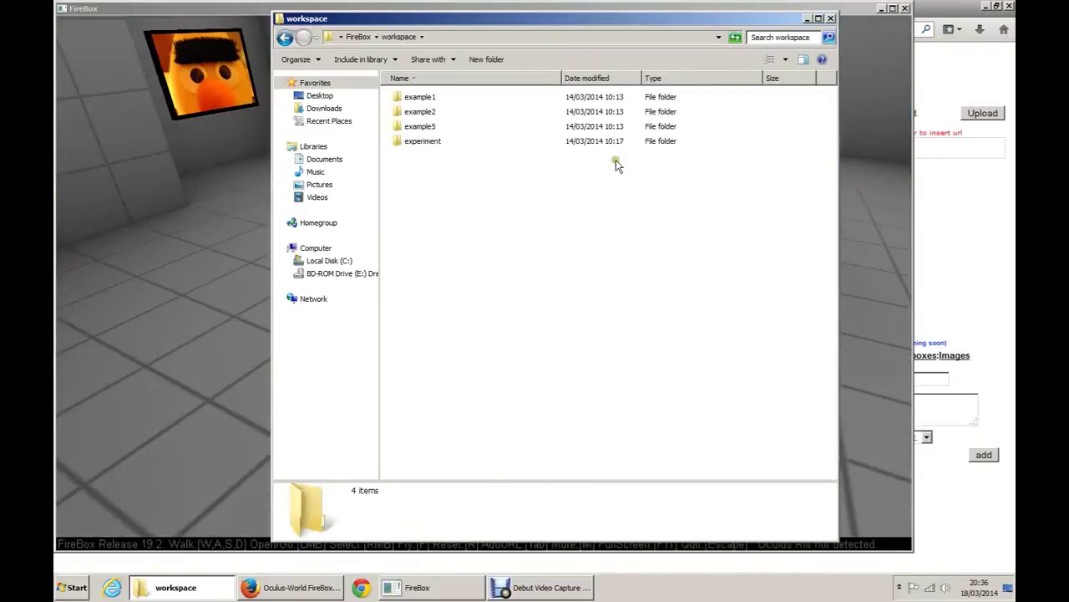
key("alt+Tab")
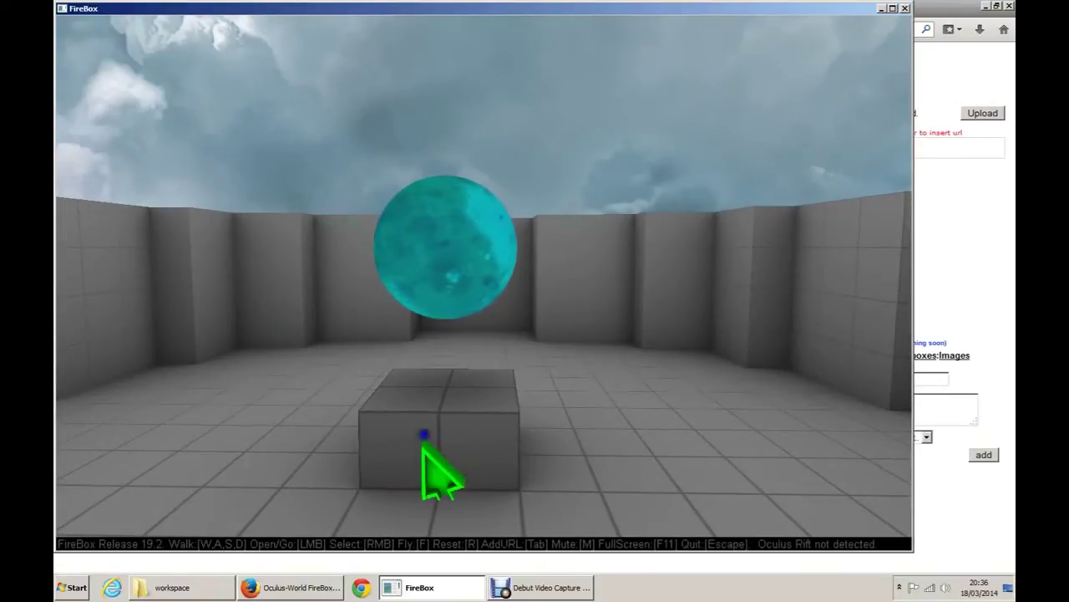
Step: Select the moon sphere to show its MOON_OBJ tag at position 0 3 -10
right_click(434, 250)
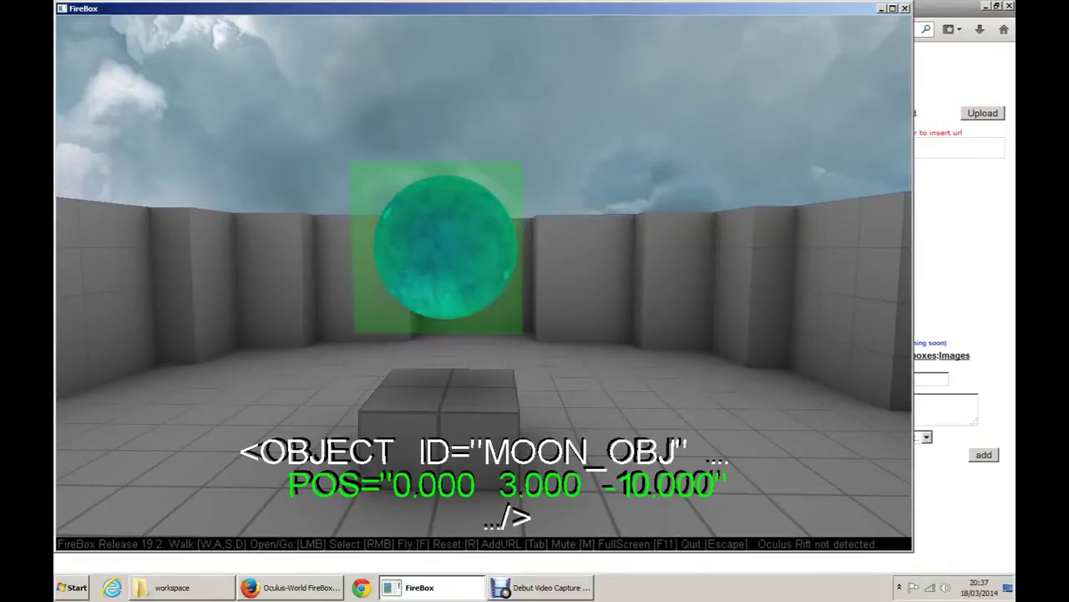
Step: Cycle MOON_OBJ's overlay from POS through XDIR/YDIR and COL to SCALE 1.000 1.000 1.000
scroll(485, 284, "down", 1)
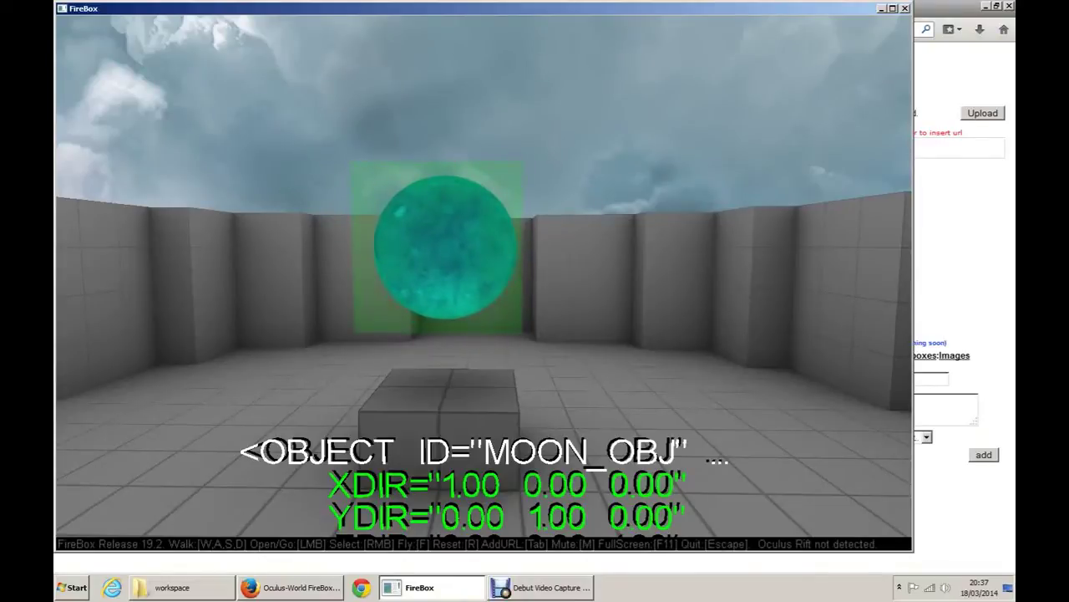
scroll(485, 284, "down", 1)
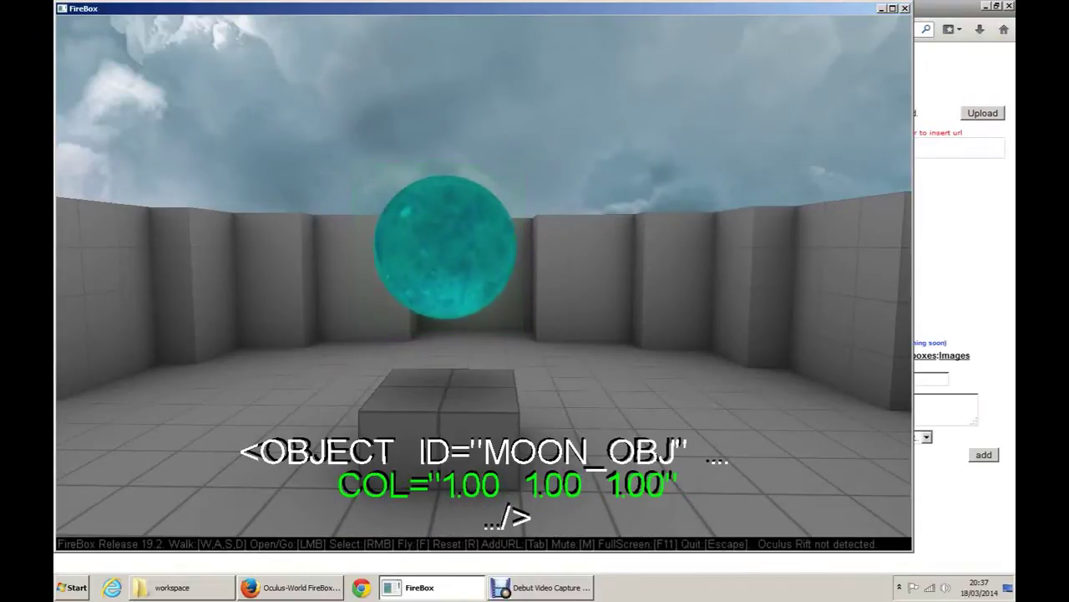
scroll(484, 285, "down", 1)
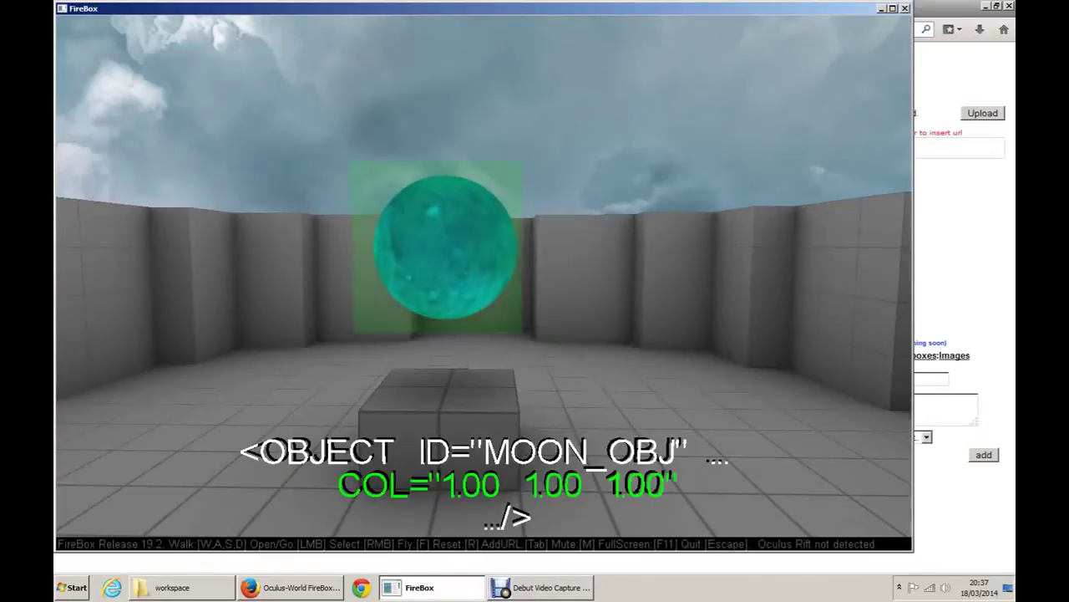
scroll(485, 276, "up", 1)
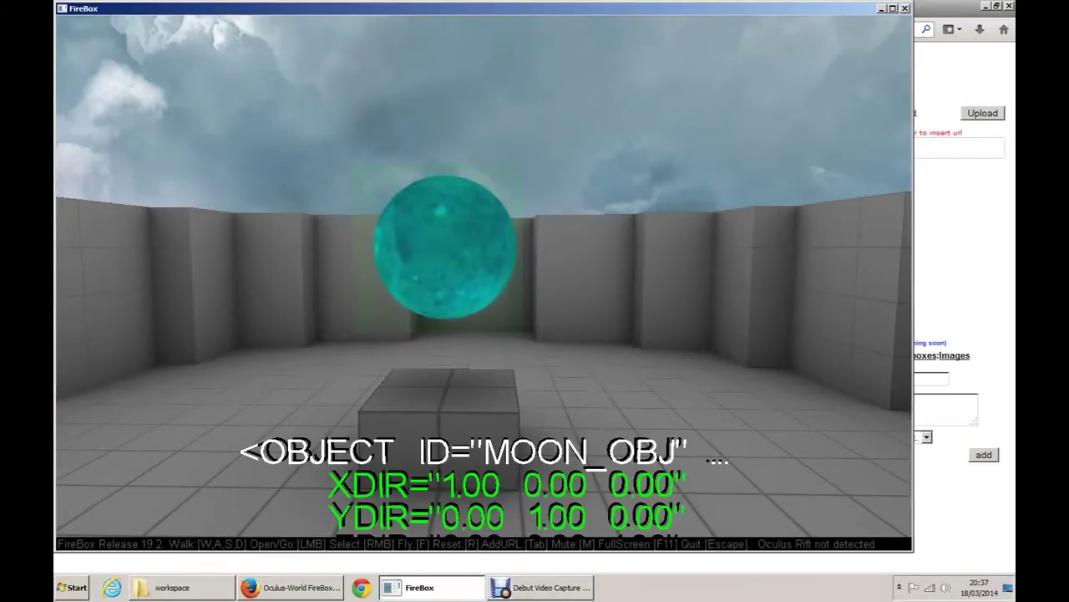
scroll(485, 276, "up", 1)
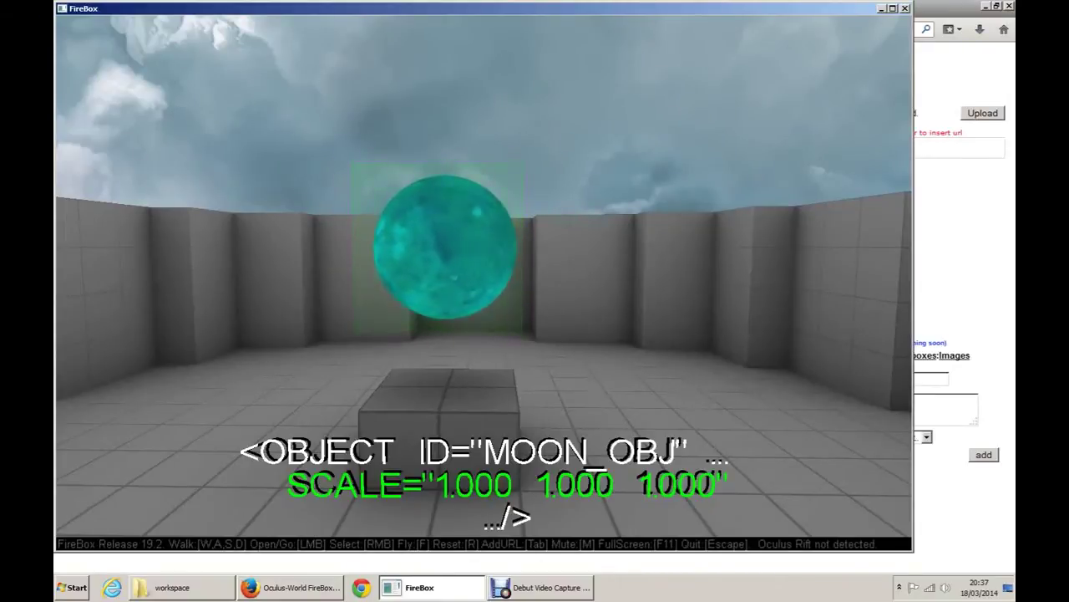
Step: Try stretching and flattening the moon, keep scale 1.000 1.000 1.000, then set COL 0.00 0.32 0.00
scroll(445, 246, "up", 8)
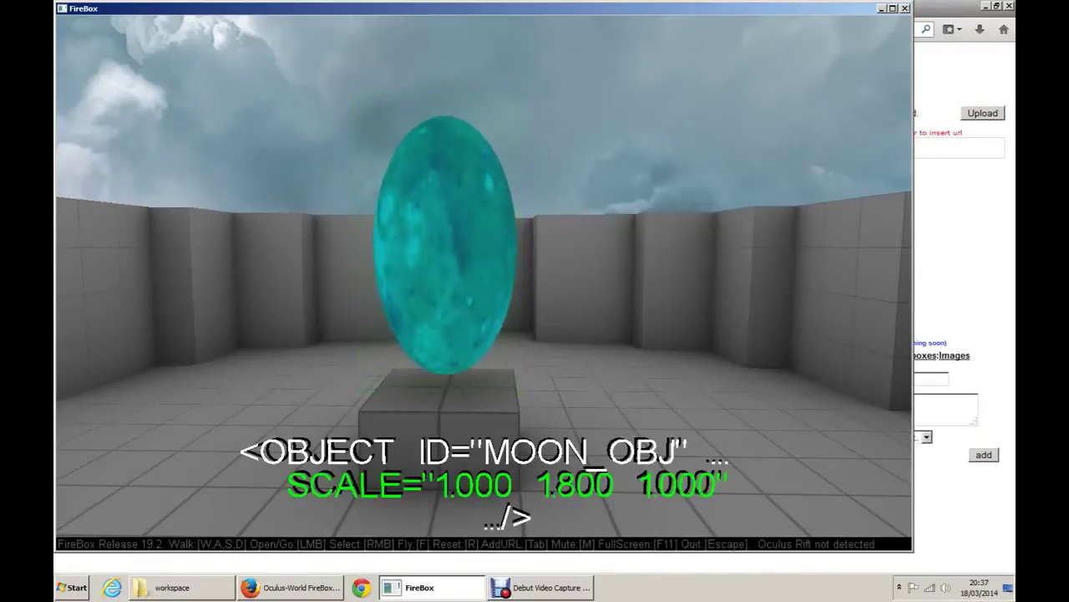
scroll(445, 246, "down", 15)
scroll(445, 246, "down", 1)
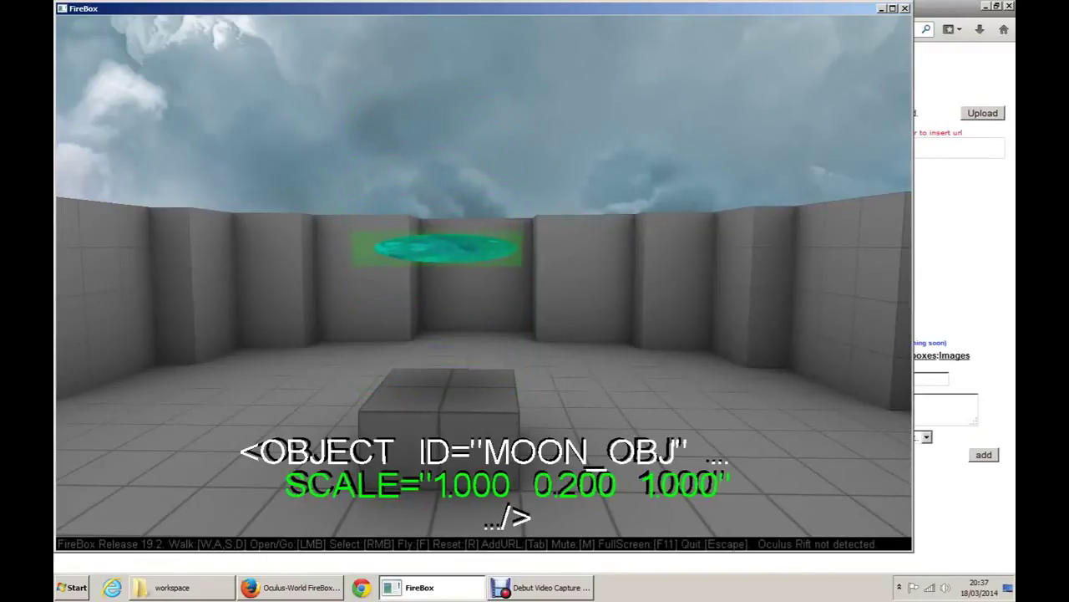
scroll(446, 246, "up", 7)
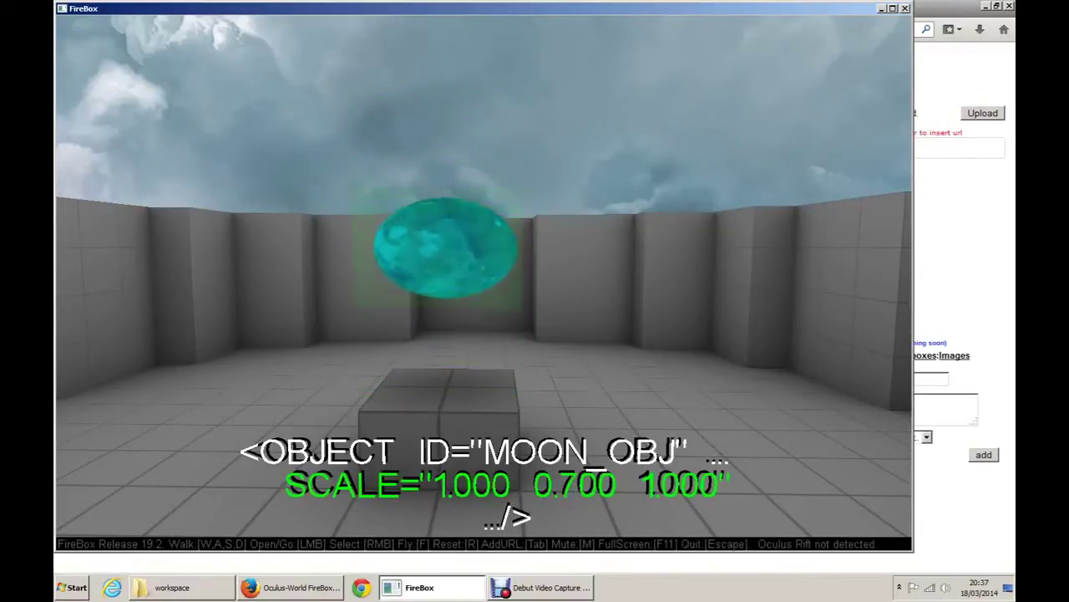
scroll(445, 247, "up", 1)
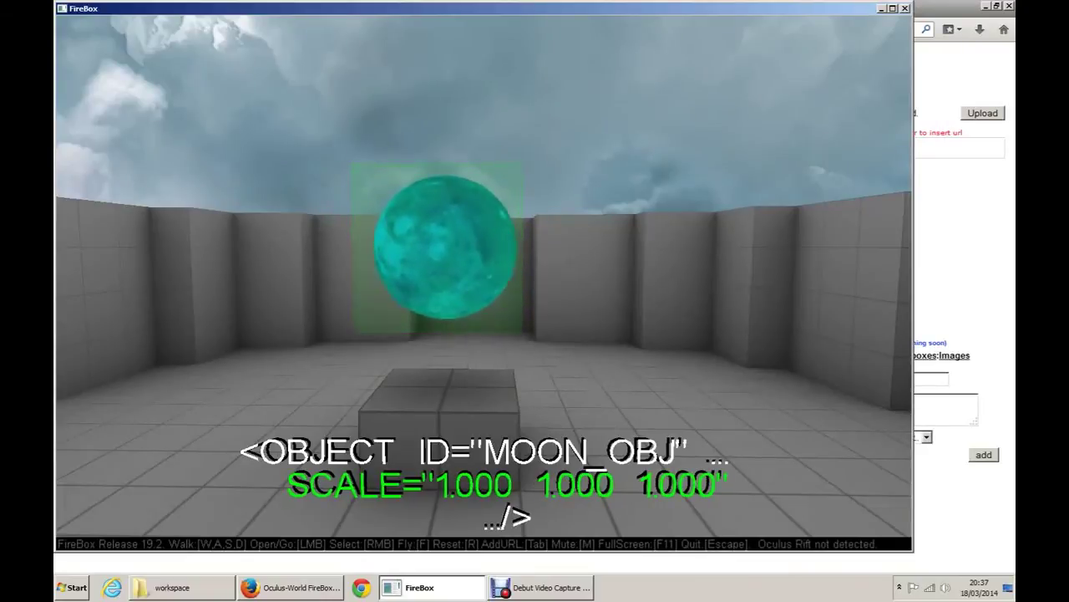
scroll(445, 247, "down", 7)
scroll(446, 247, "up", 3)
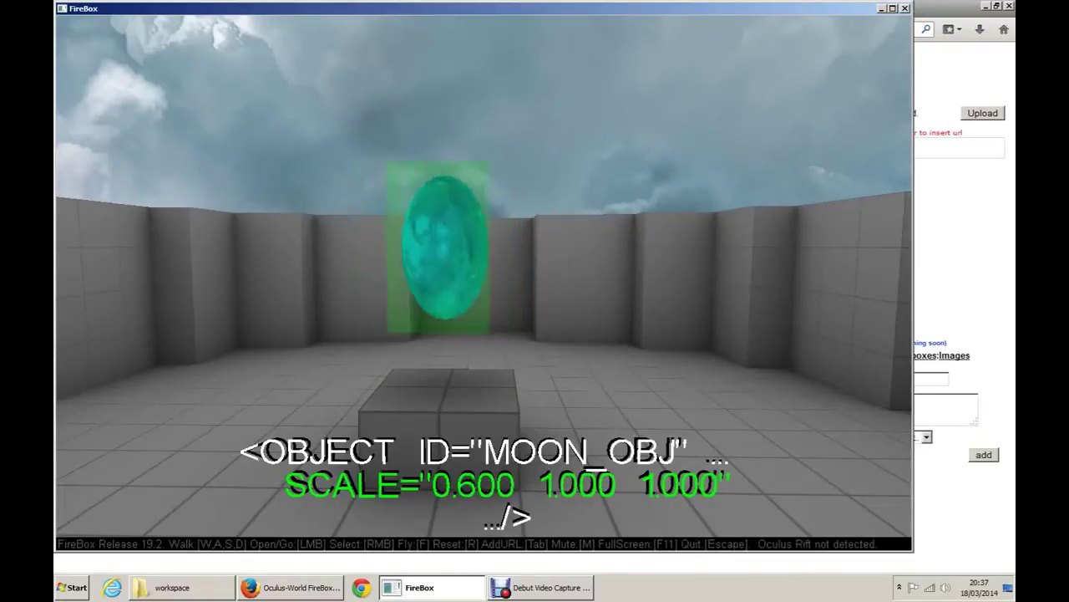
scroll(446, 246, "up", 10)
scroll(445, 247, "down", 4)
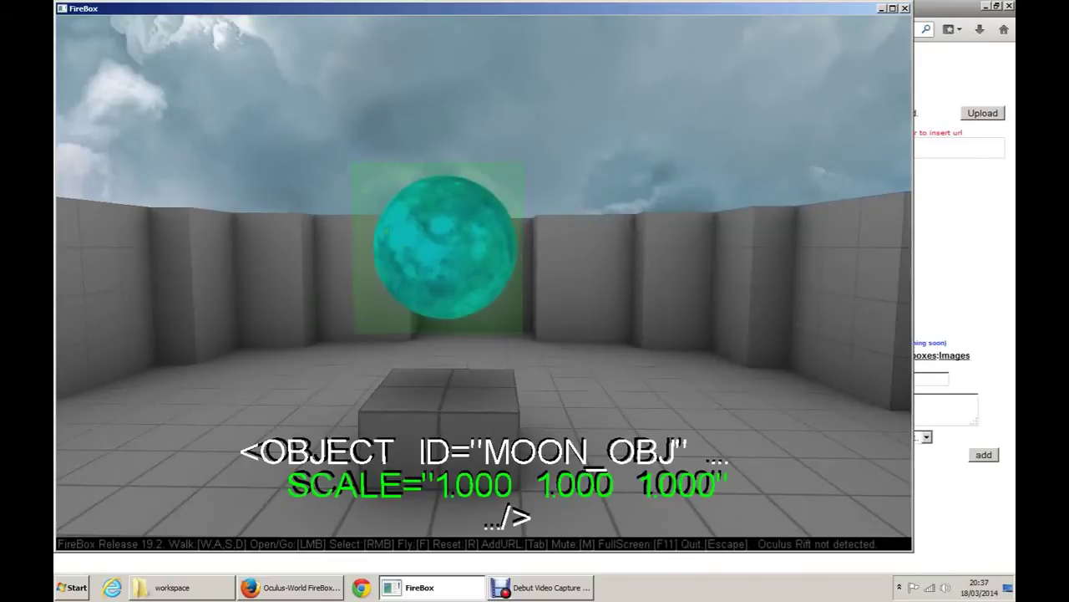
scroll(483, 276, "down", 1)
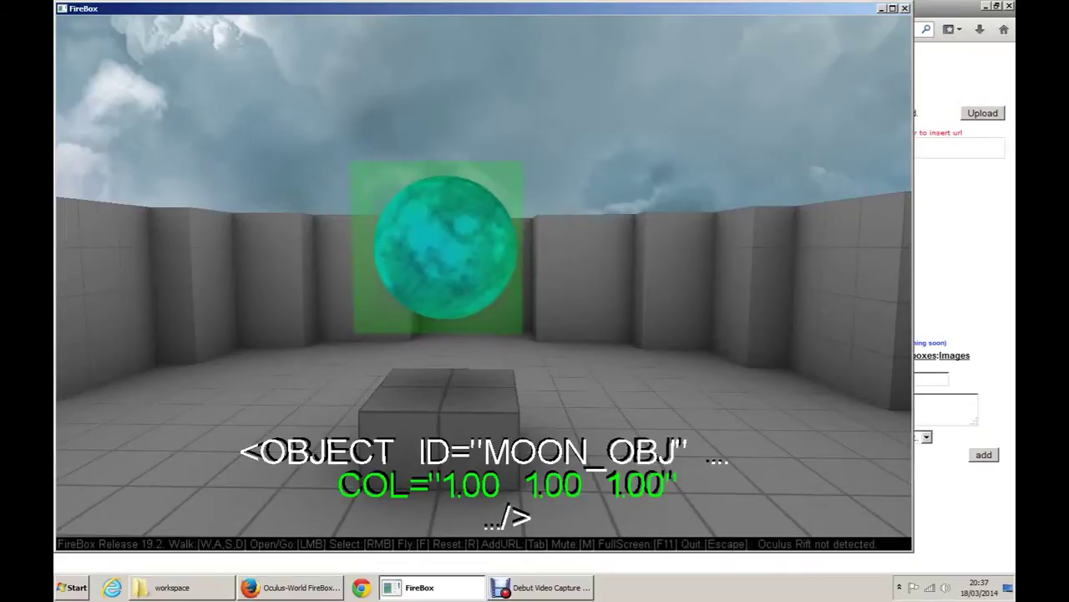
left_click_drag(484, 275, 432, 365)
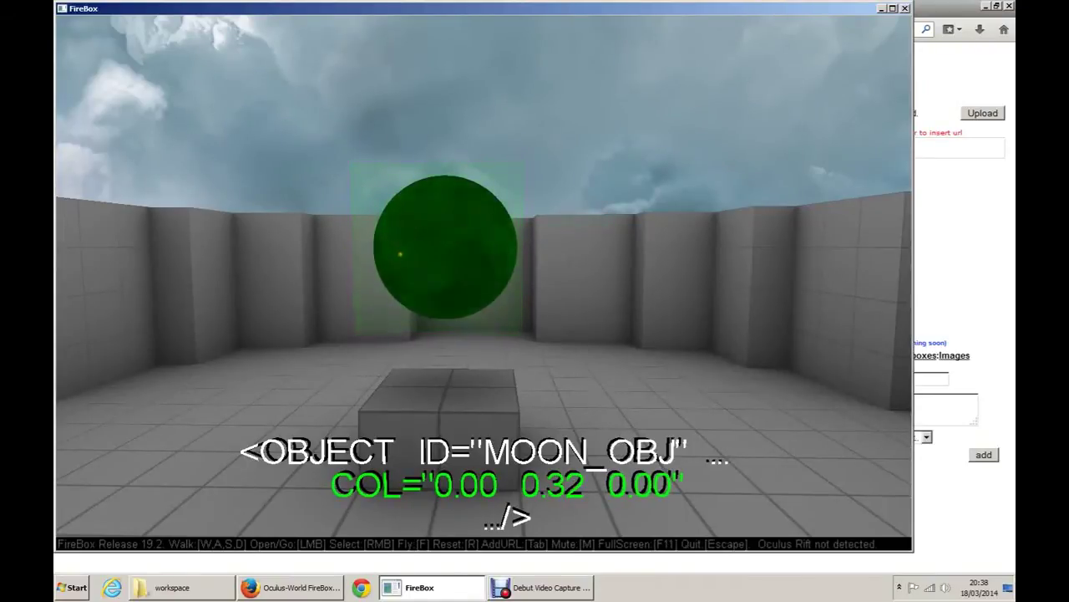
Step: Move the Bert picture onto the bare tiled wall of the corner
right_click(483, 282)
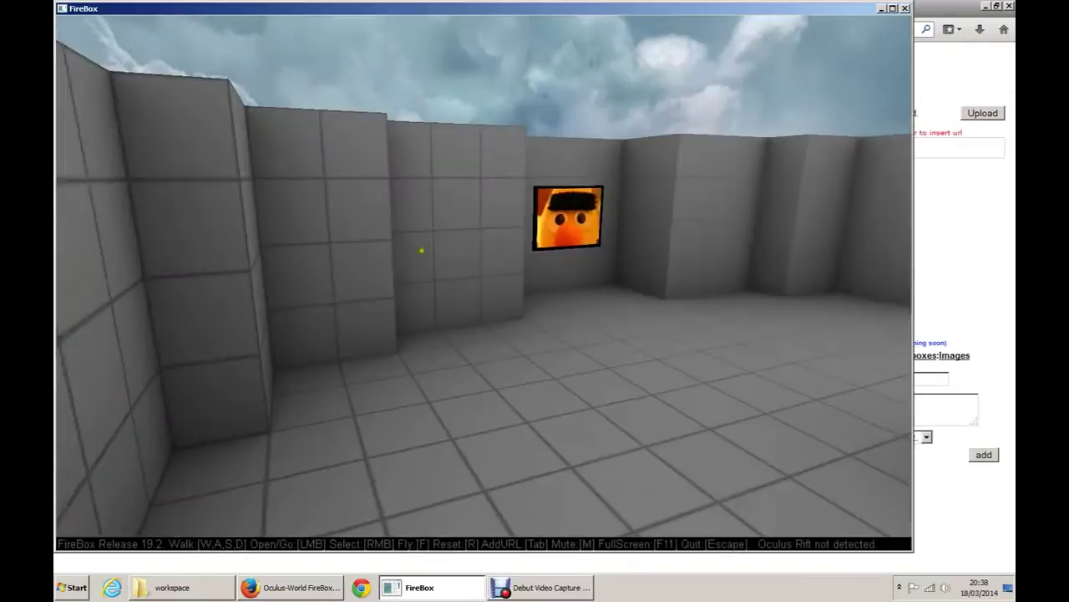
key("r")
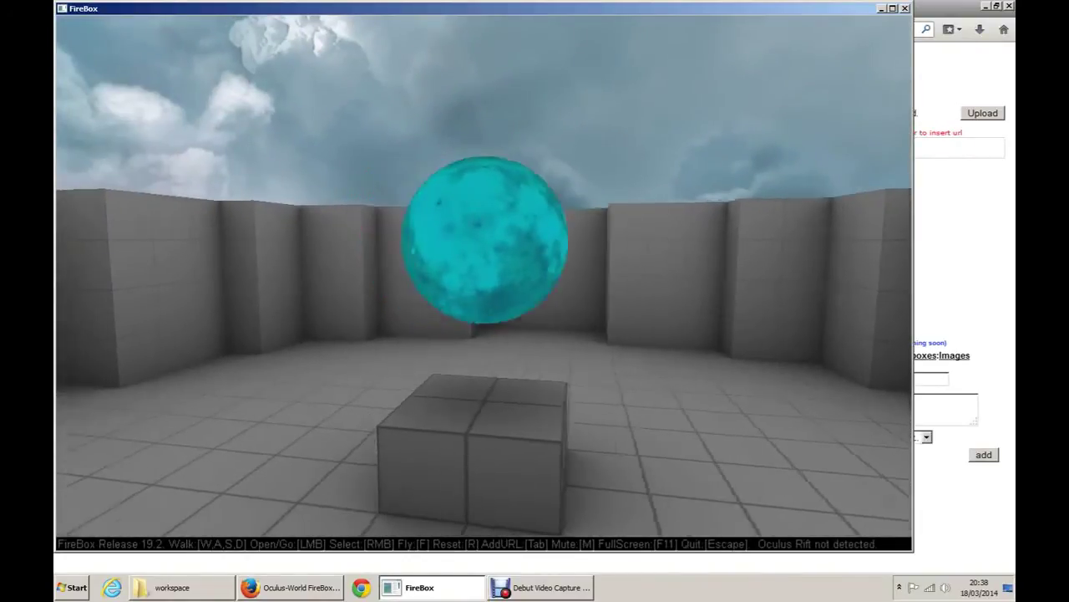
key("w")
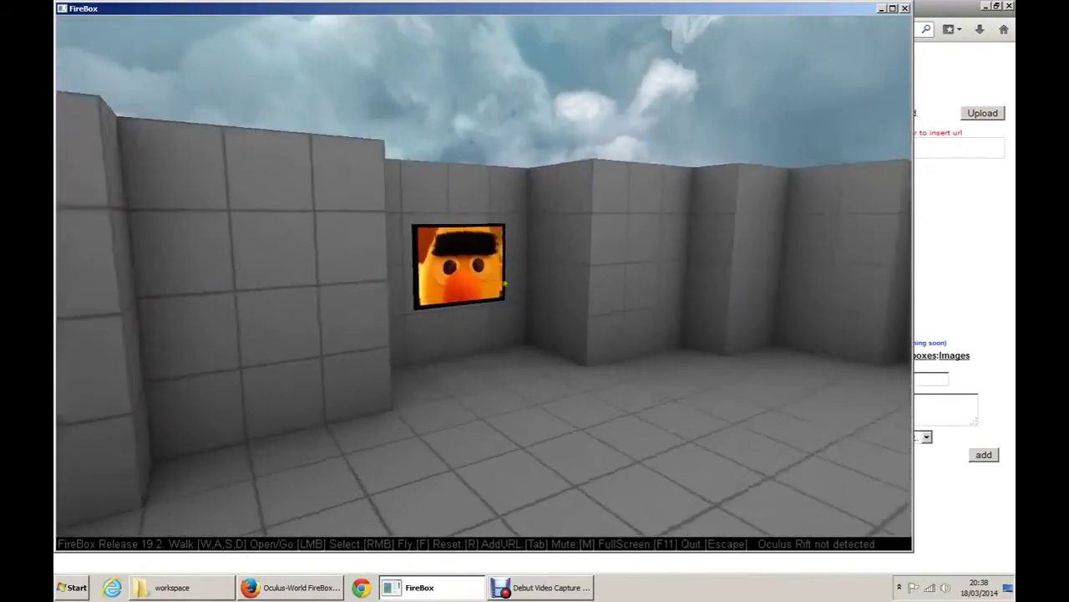
key("w")
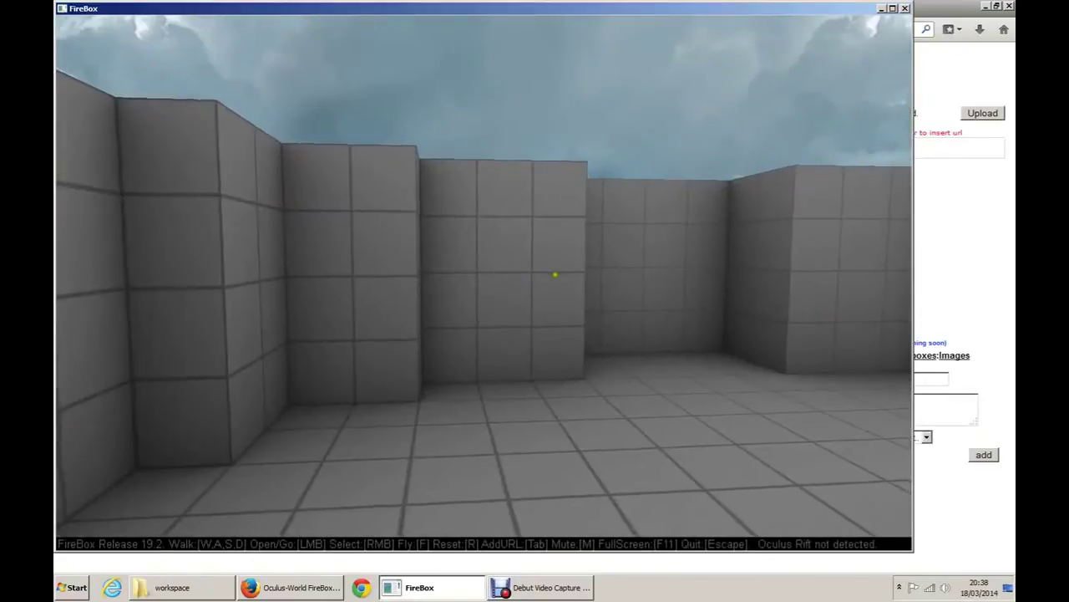
key("s")
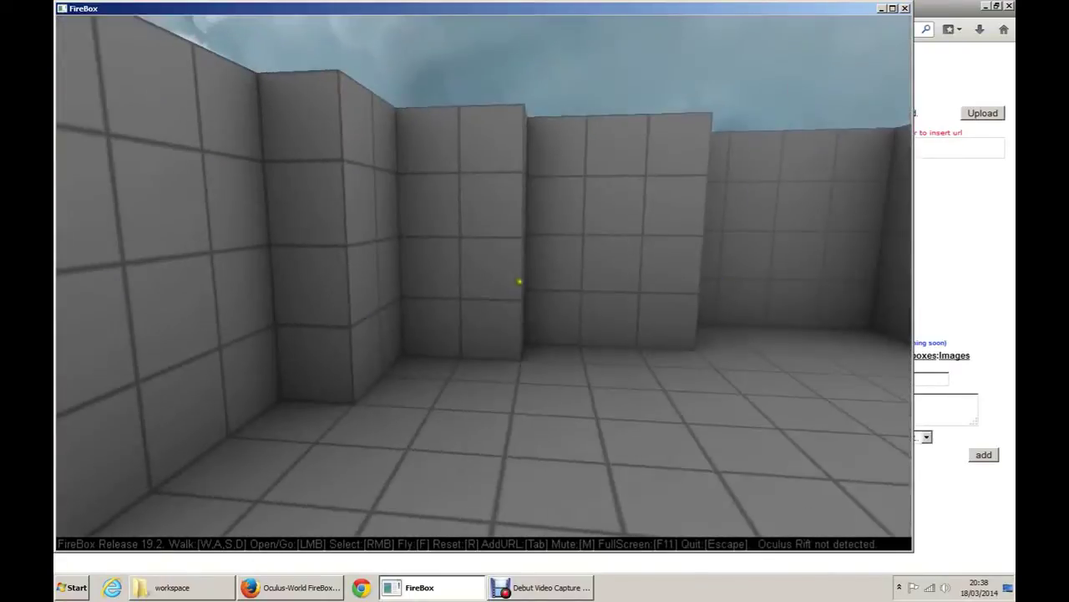
key("w")
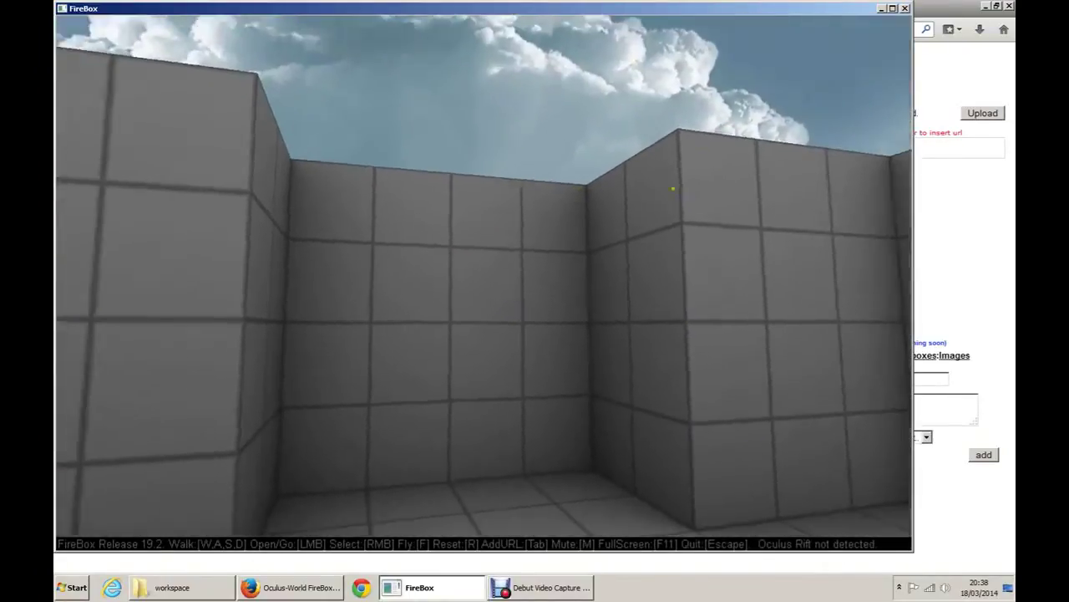
key("s")
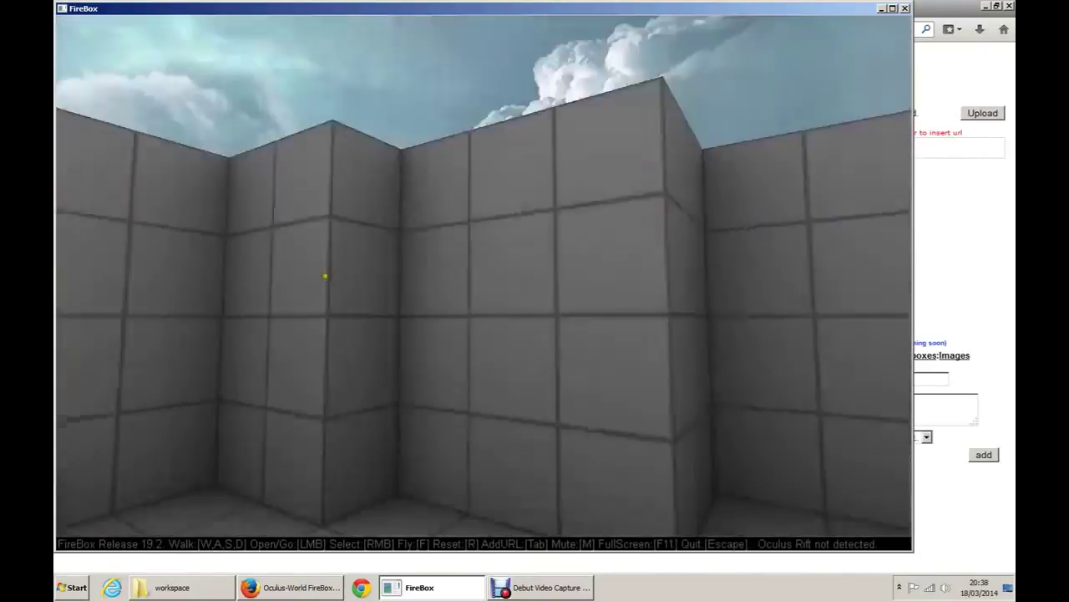
key("w")
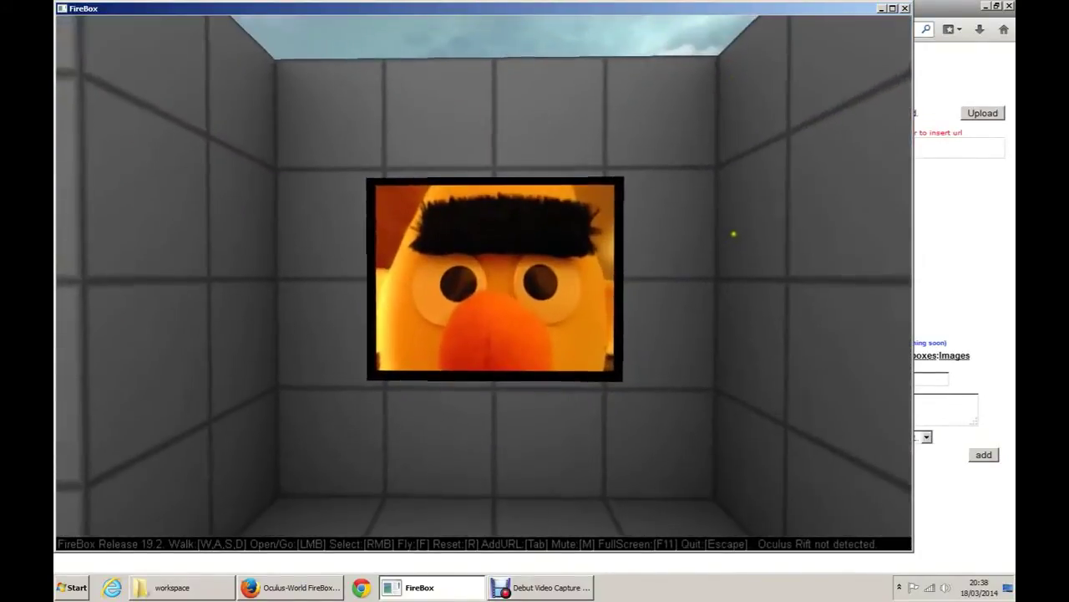
right_click(485, 284)
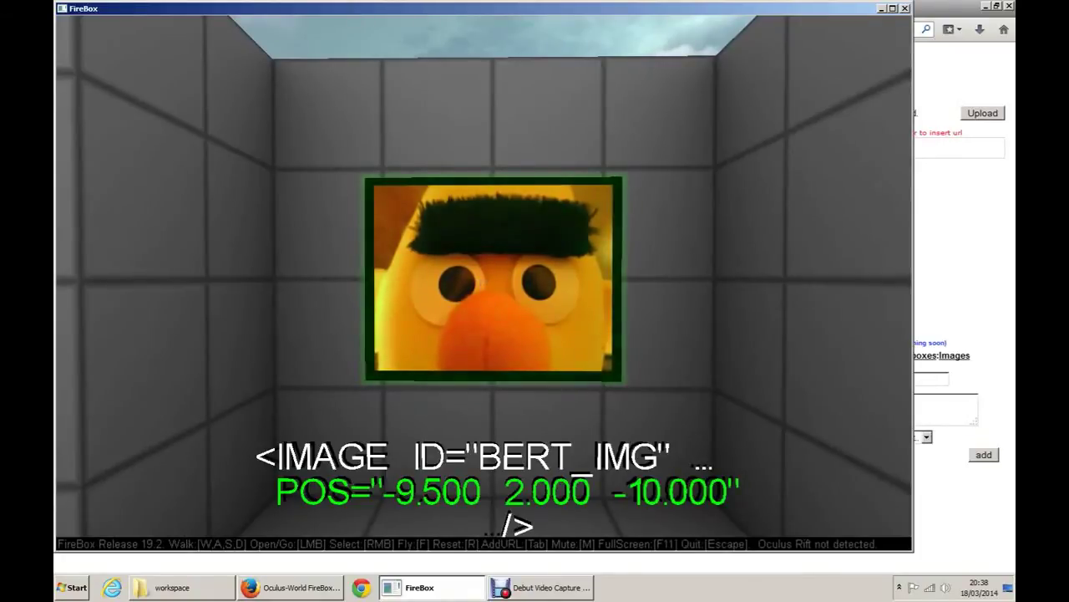
left_click_drag(668, 250, 356, 391)
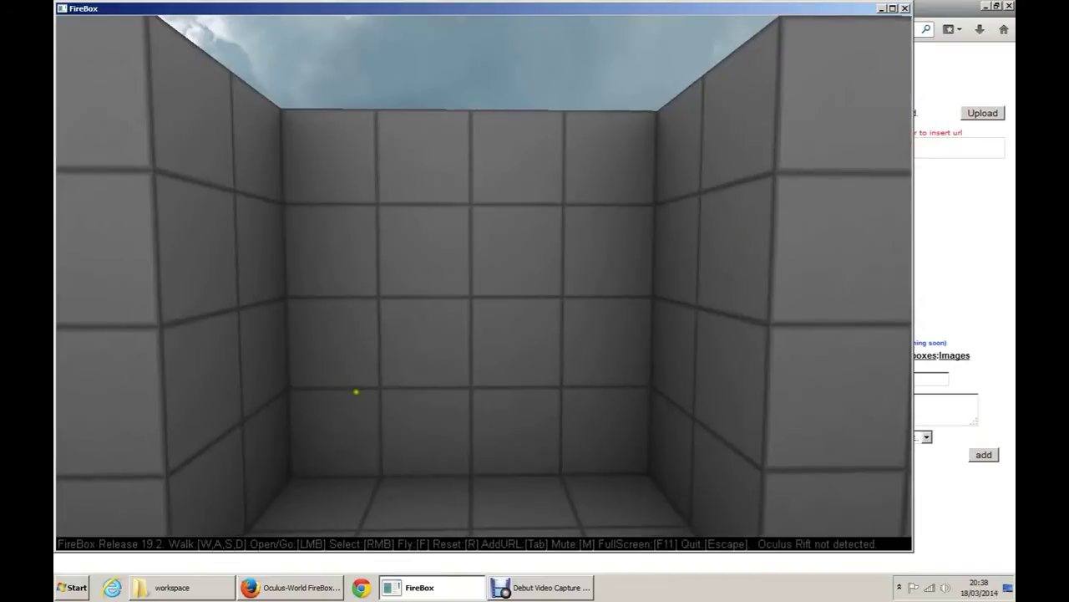
left_click(480, 292)
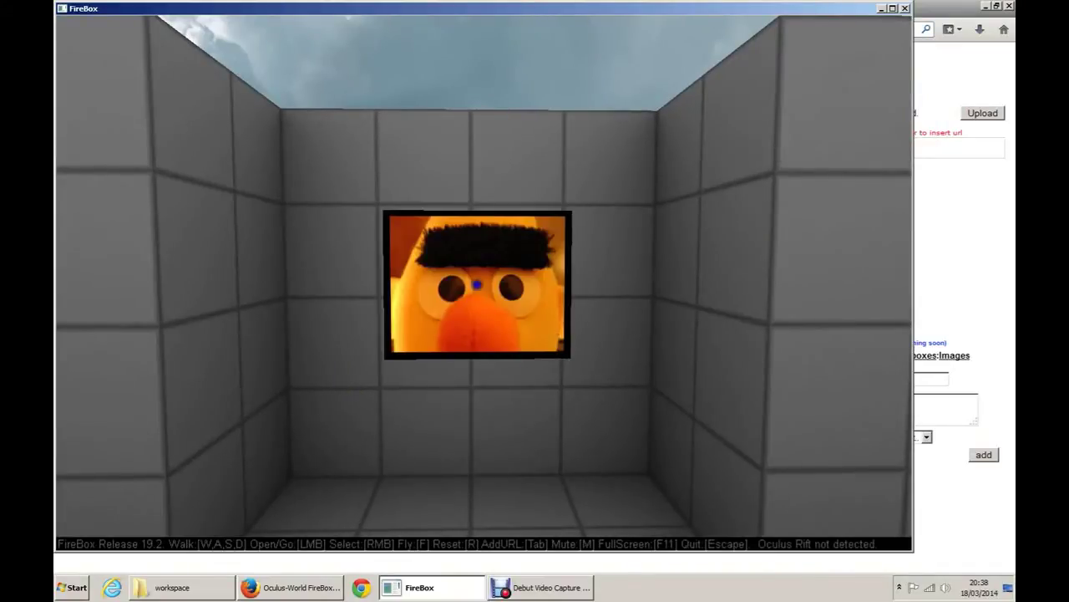
Step: Open the saved out.html file from the workspace folder in Firefox
key("r")
key("r")
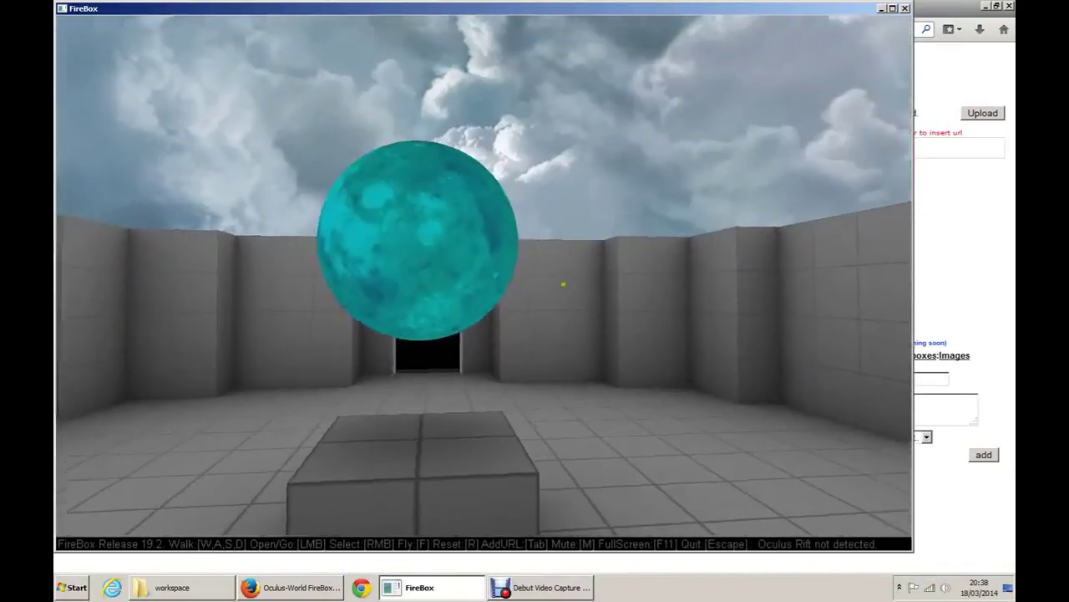
key("w")
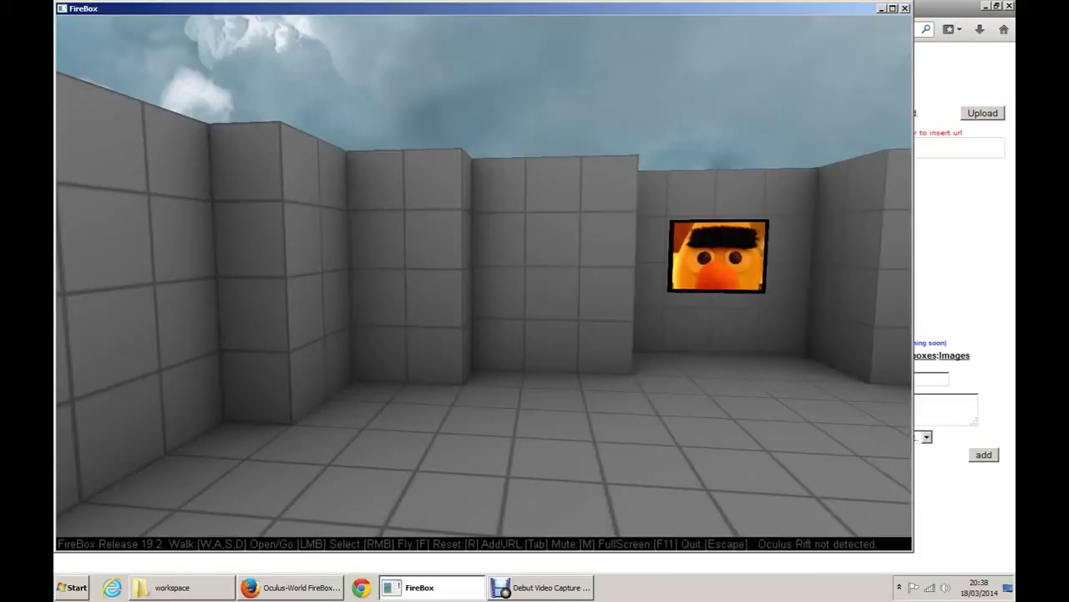
key("alt+Tab")
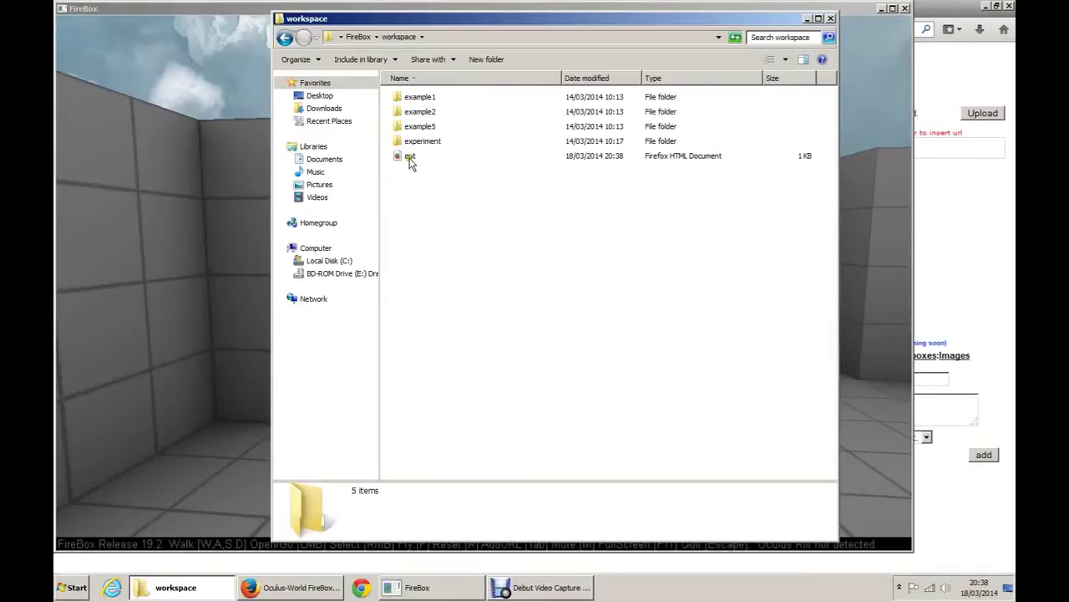
double_click(409, 158)
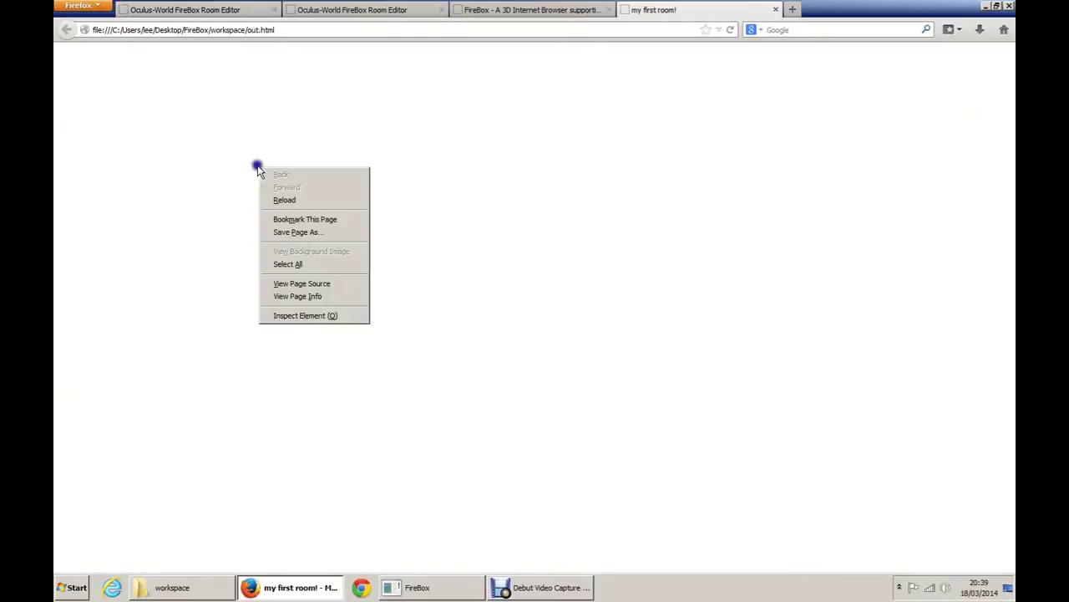
Step: View out.html's page source and copy the code from <title> through </FireBoxRoom>
left_click(281, 283)
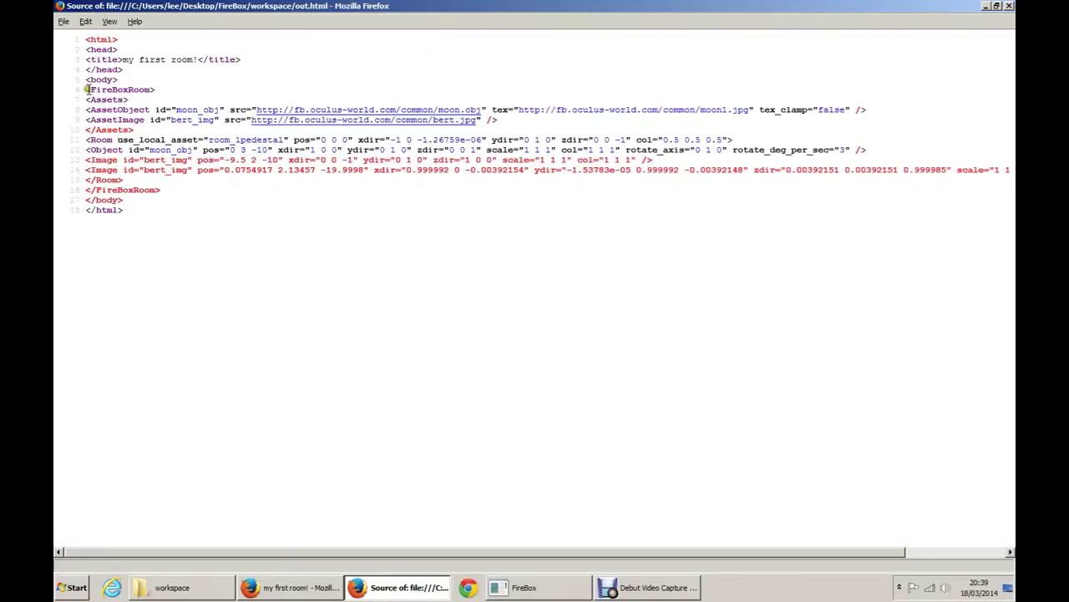
left_click_drag(87, 89, 207, 194)
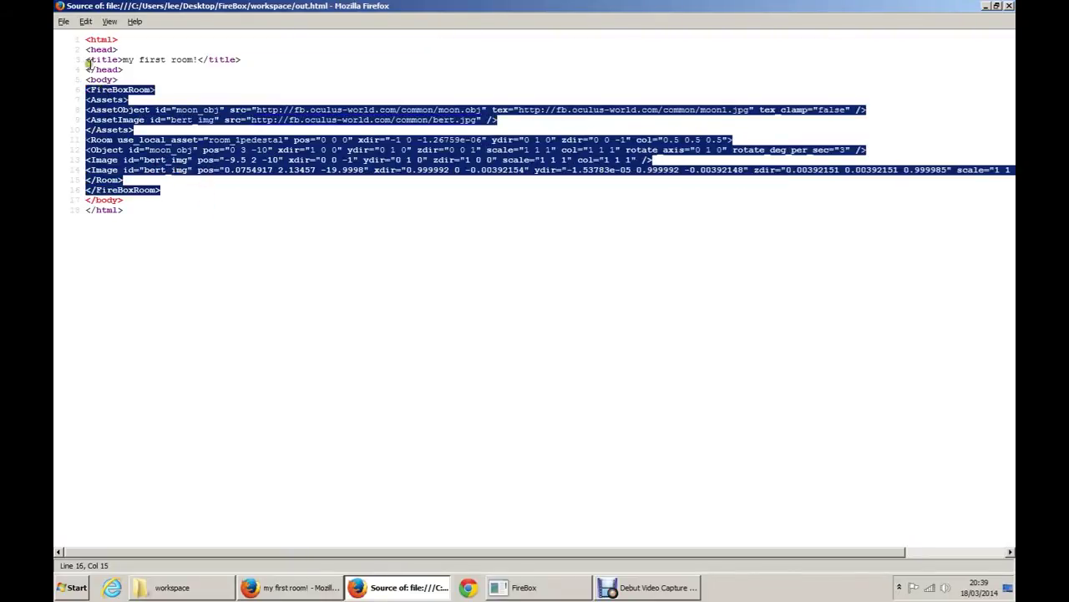
left_click(85, 59)
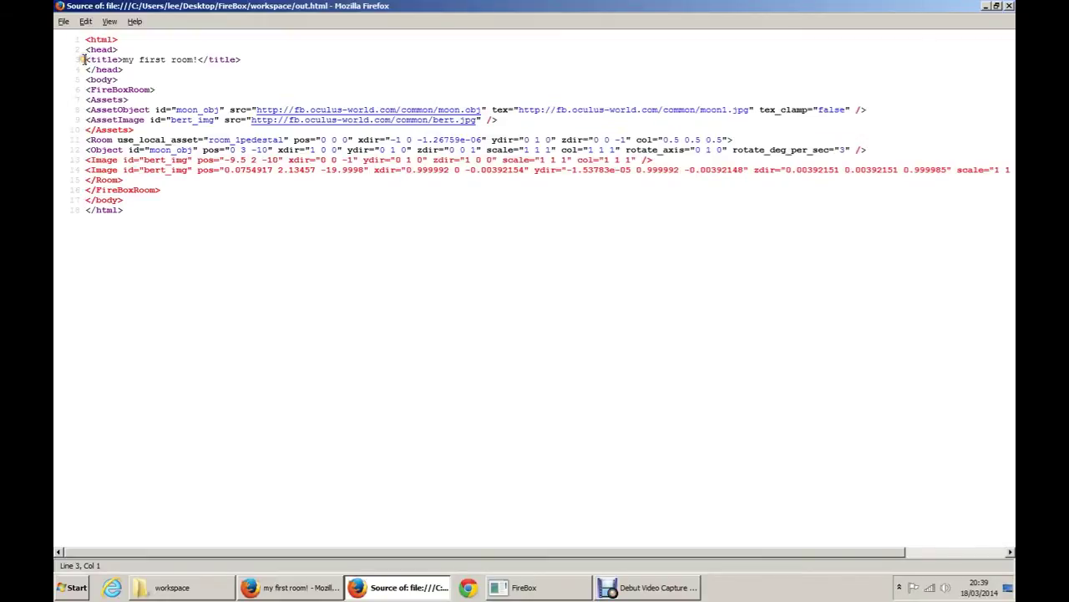
triple_click(254, 57)
left_click(94, 60)
left_click_drag(85, 60, 85, 193)
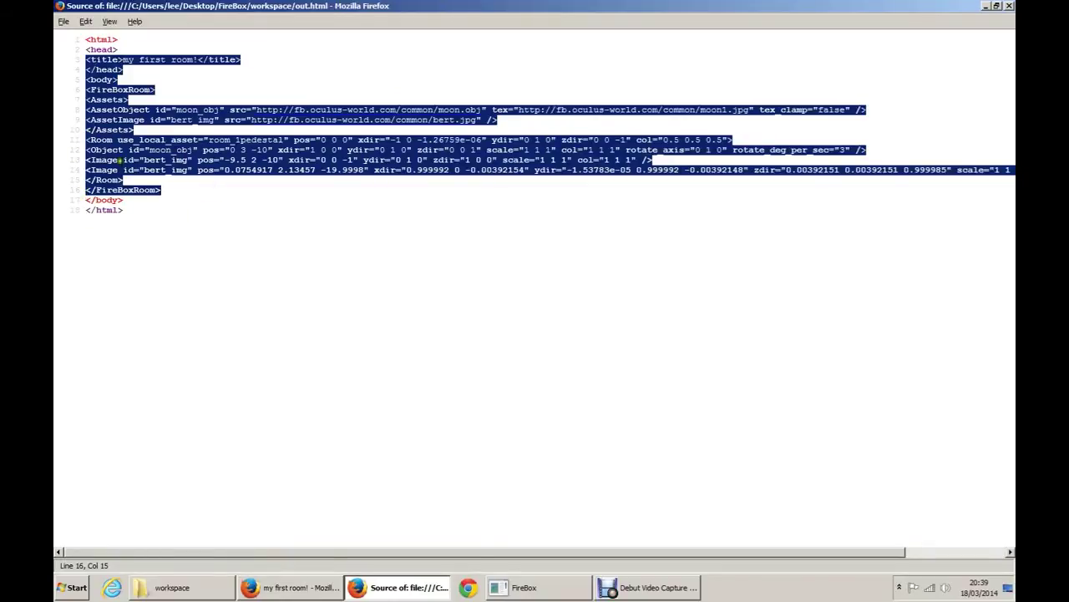
right_click(92, 138)
left_click(117, 196)
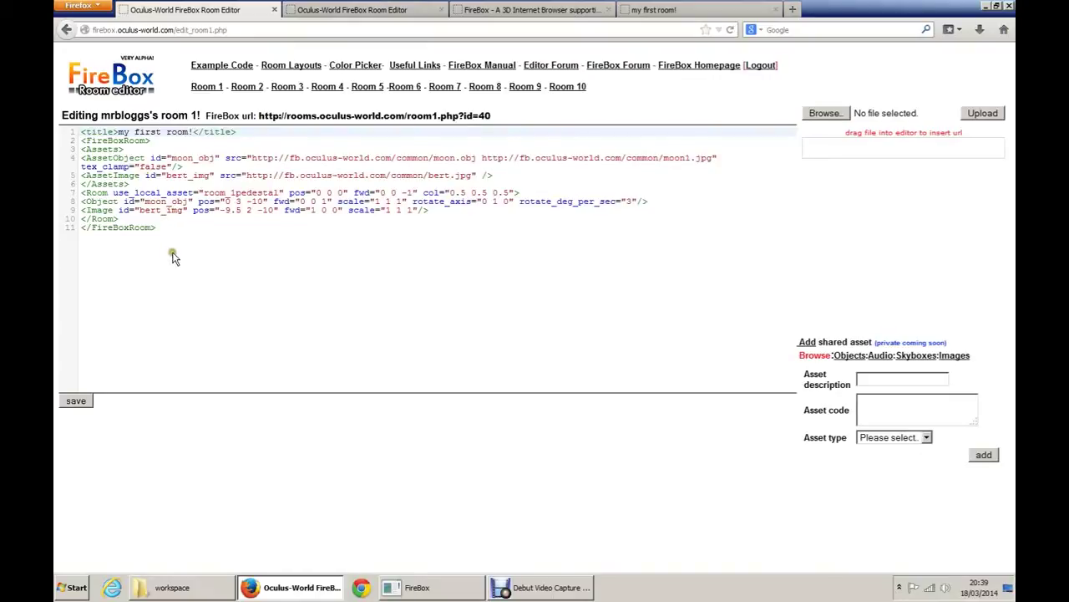
Step: Replace room 1's code with the copied out.html code and save it
key("ctrl+a")
key("Delete")
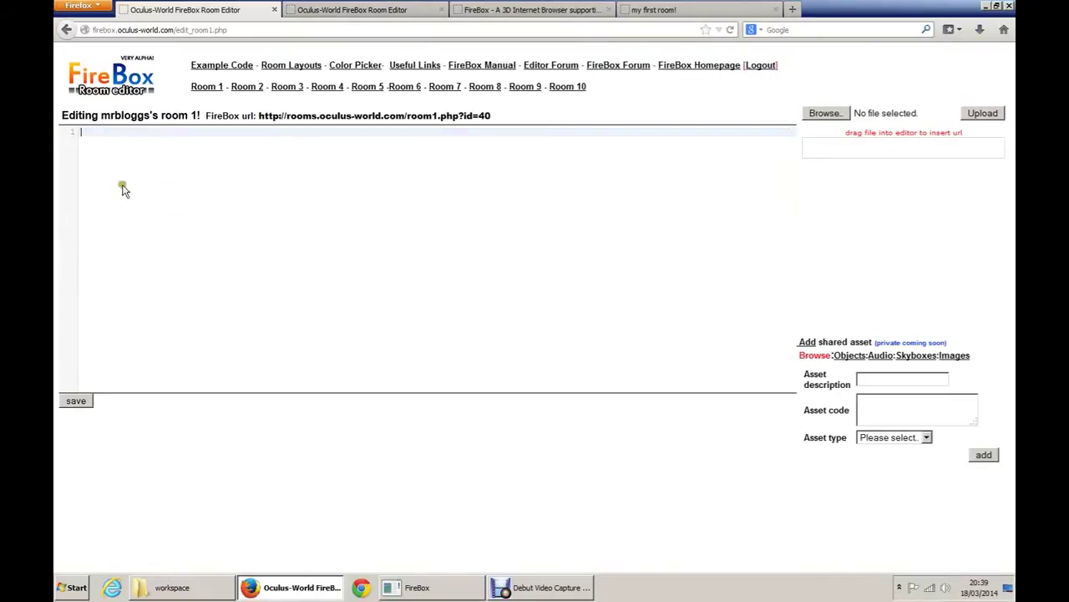
right_click(120, 185)
left_click(144, 238)
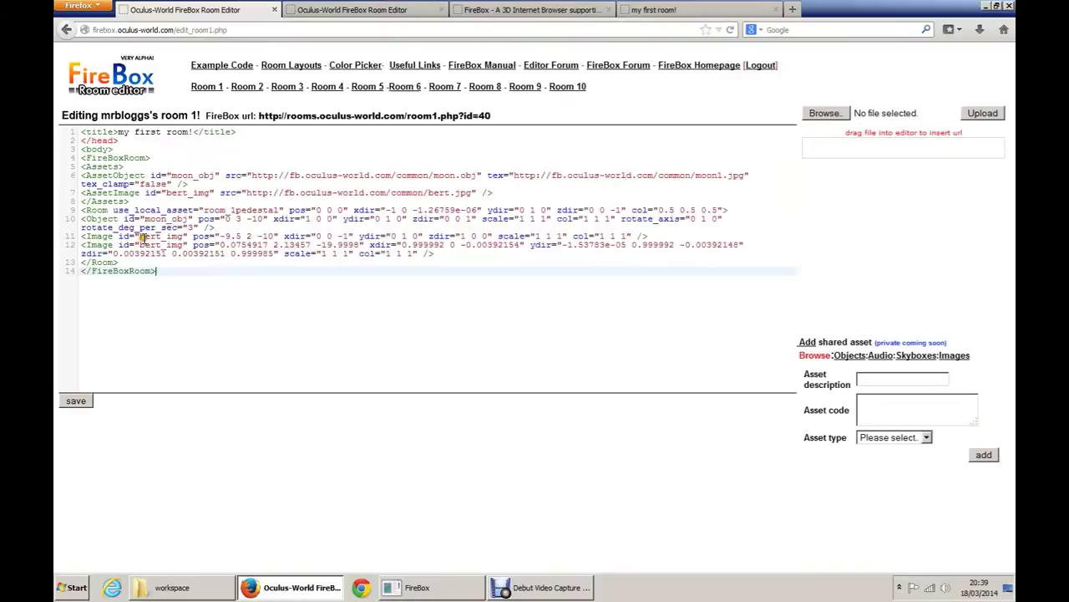
left_click(76, 401)
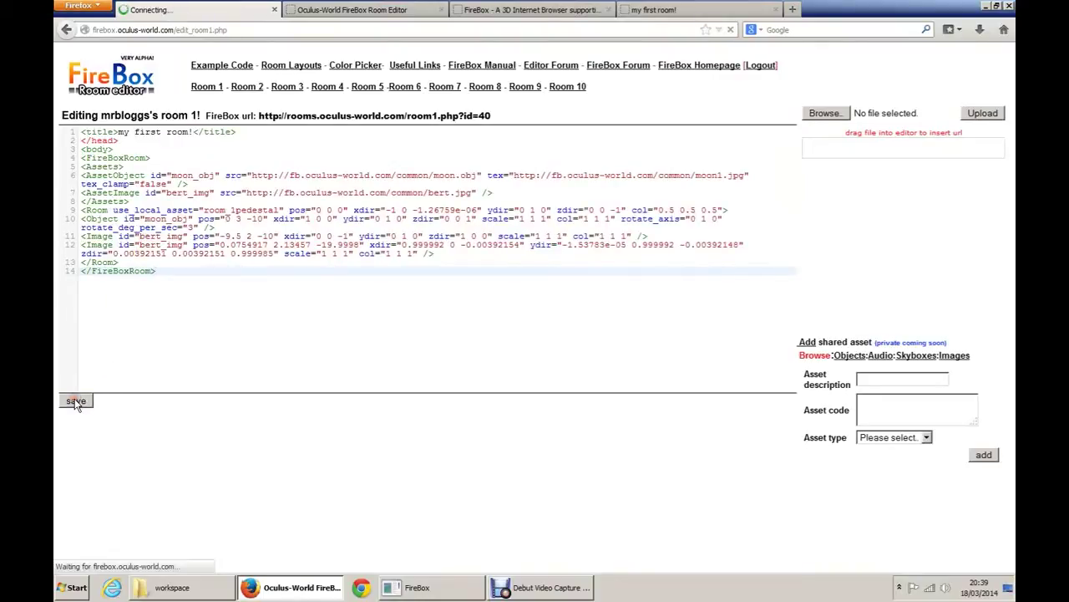
left_click(401, 589)
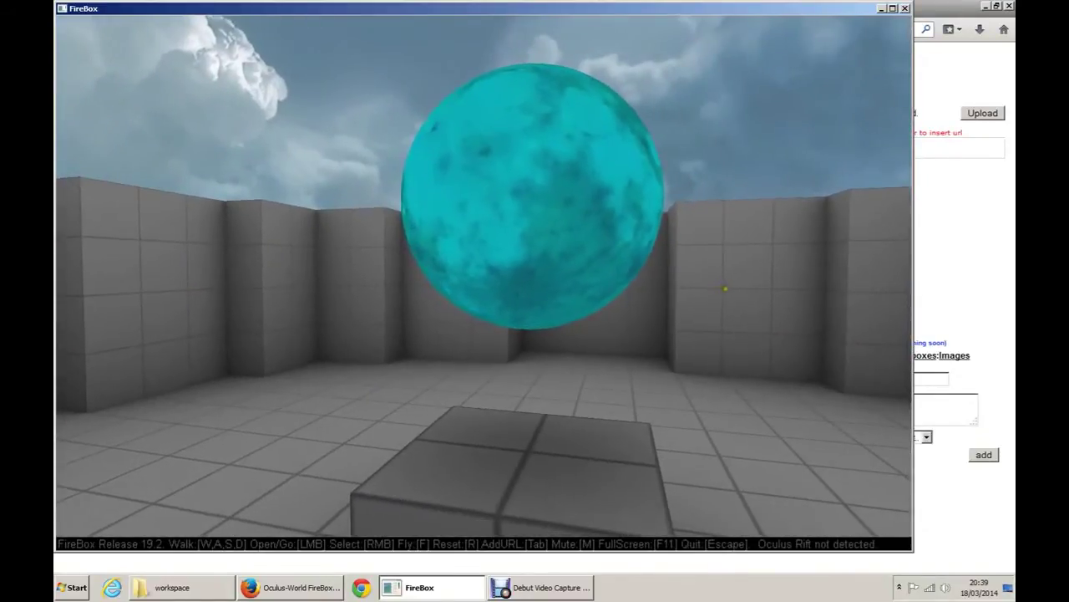
Step: Reload the room and select the Bert image on the wall to inspect its details
key("r")
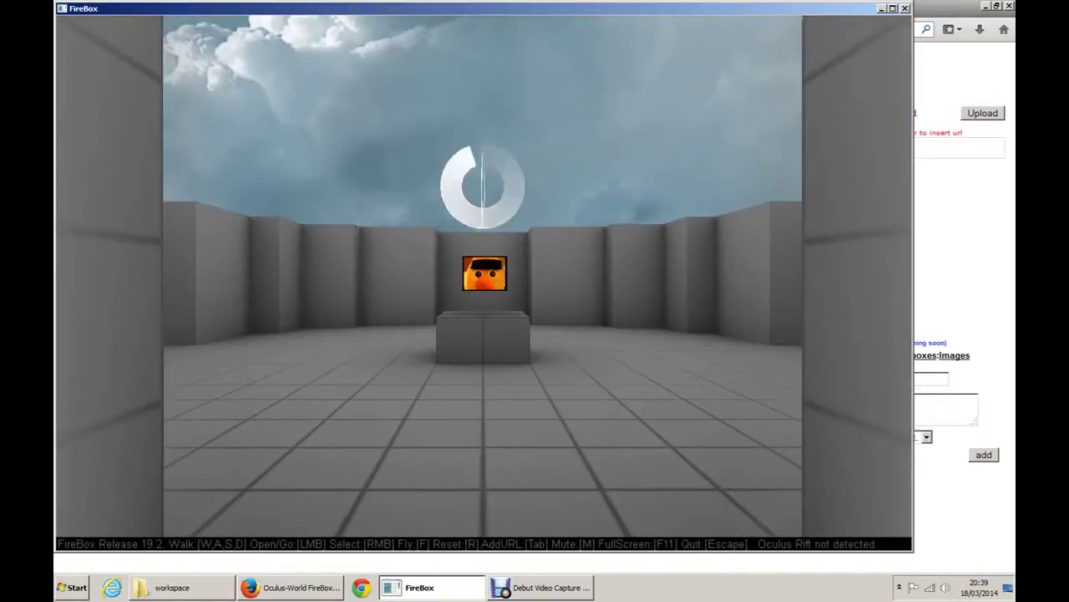
key("w")
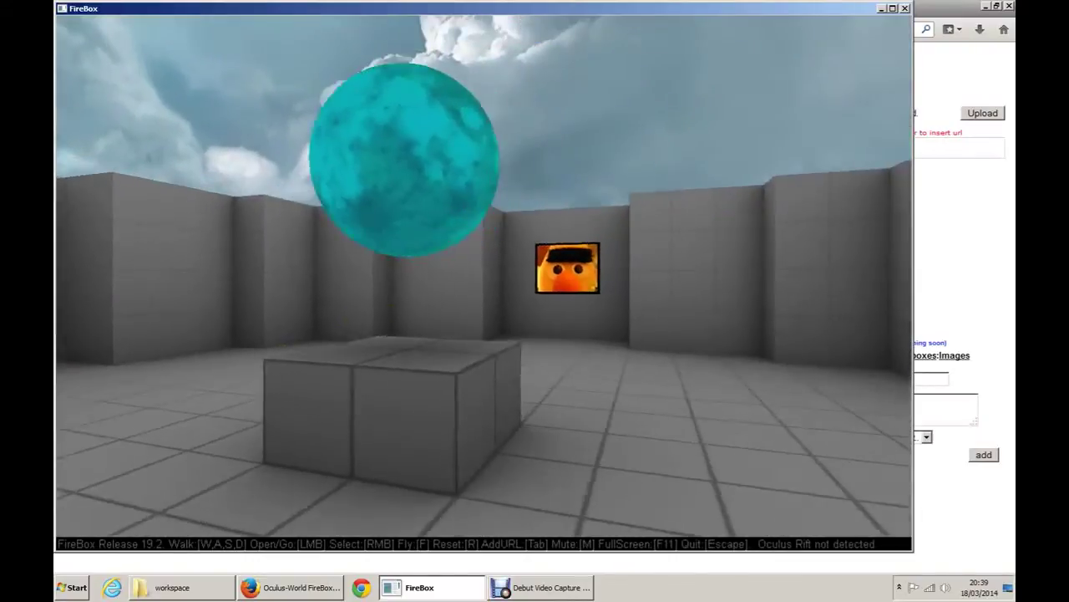
key("r")
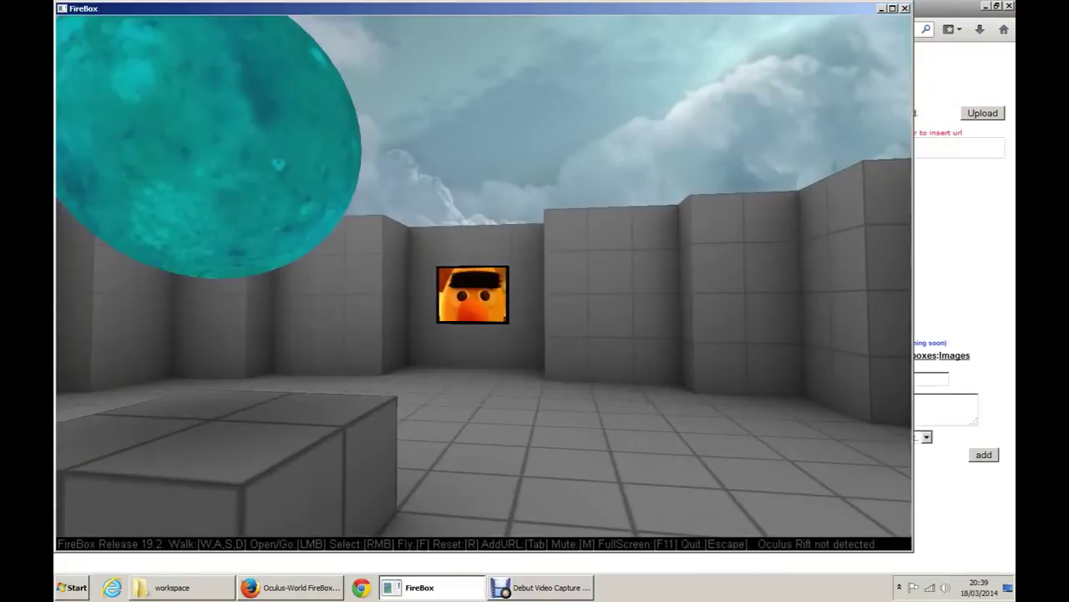
key("r")
key("s")
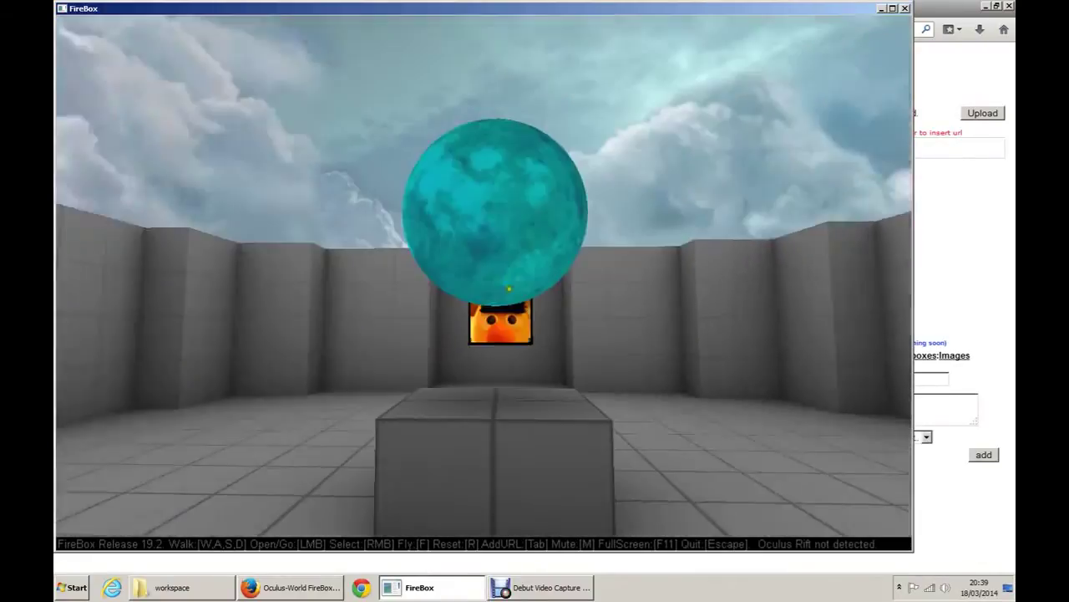
key("w")
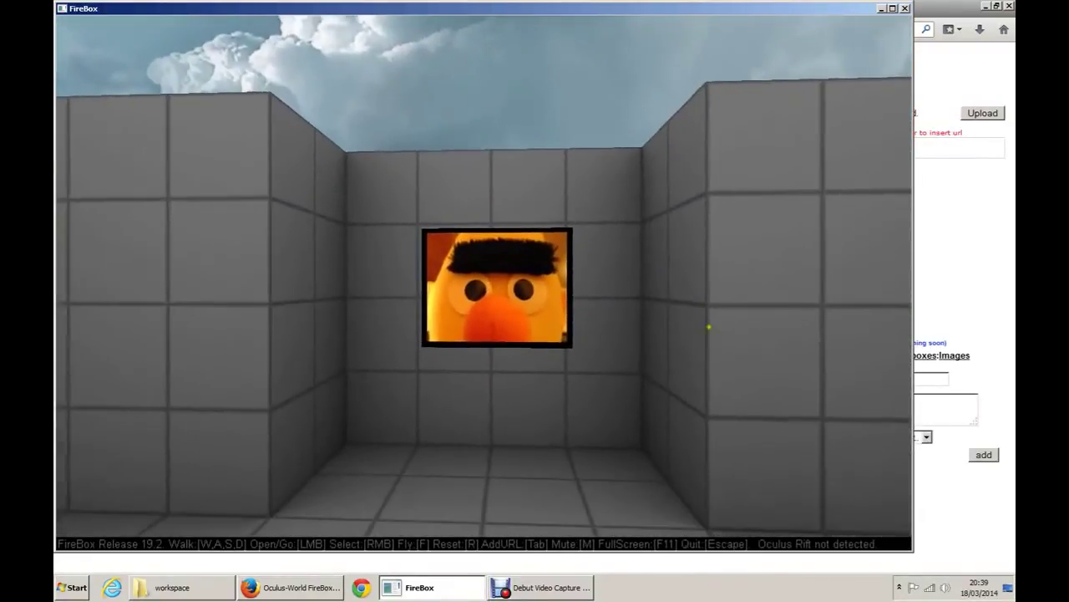
key("s")
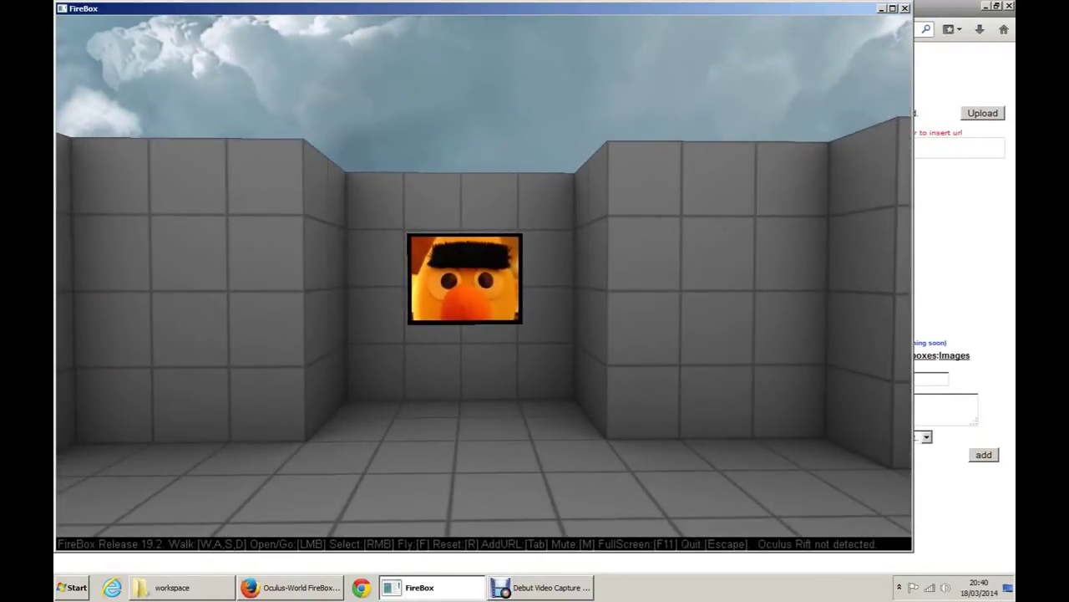
key("w")
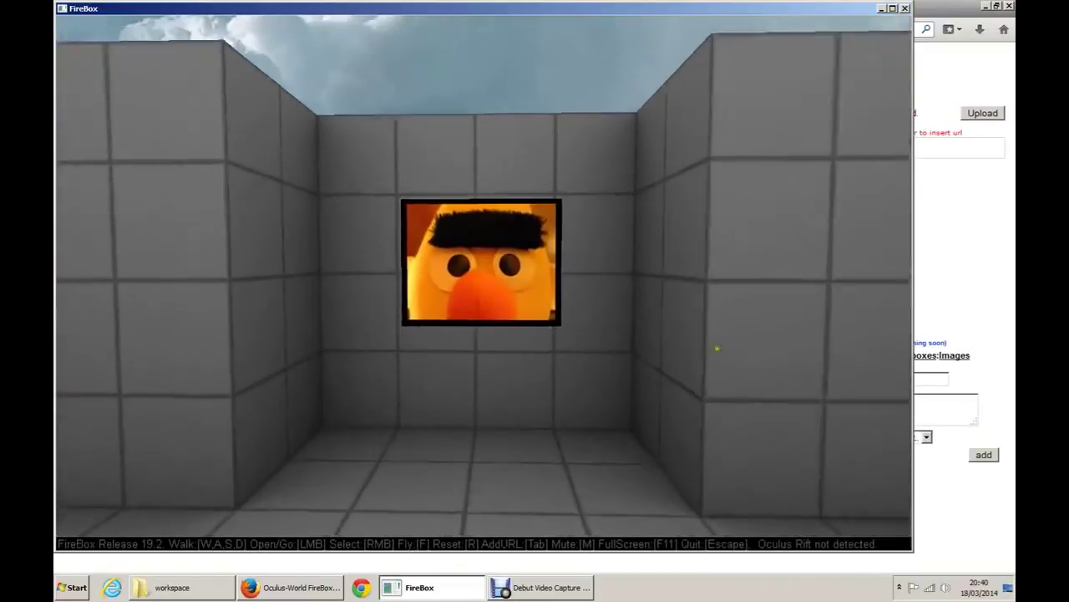
right_click(483, 282)
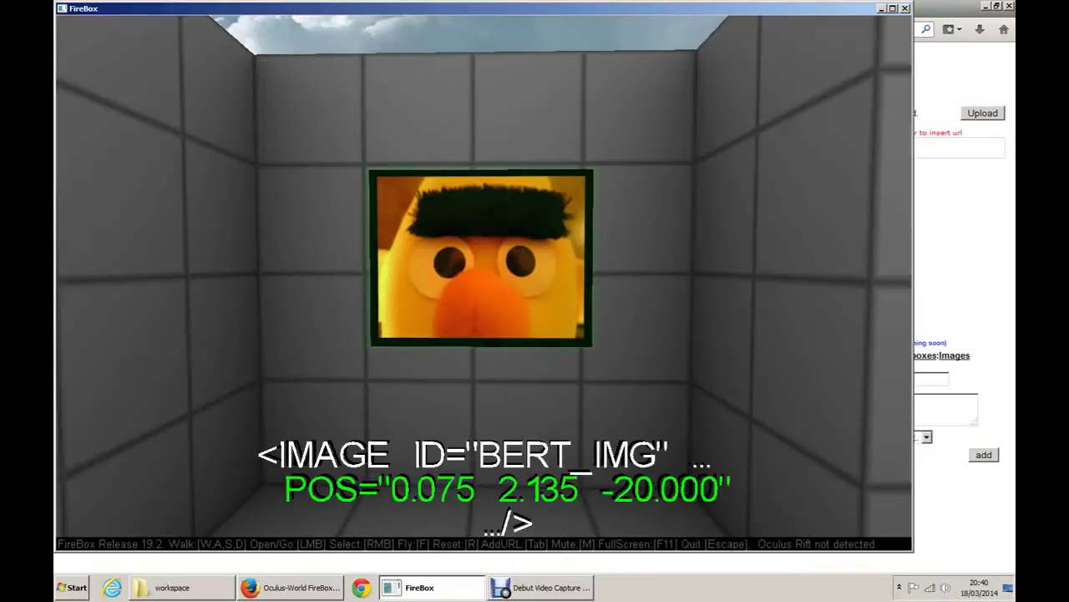
Step: Walk through the portal past the sphere and Bert images, then return to the Room Editor
key("r")
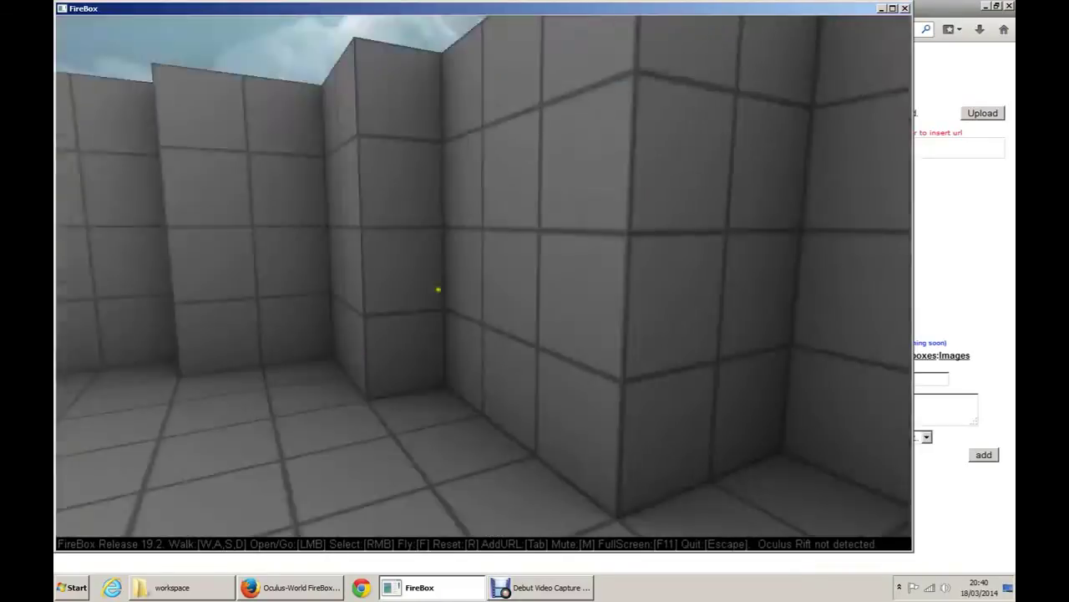
key("w")
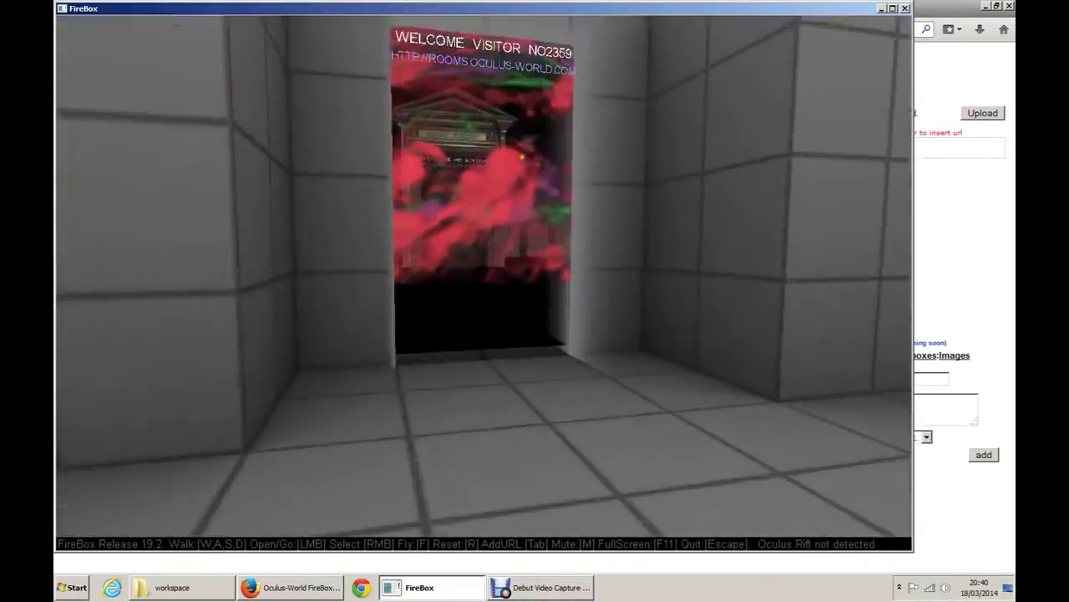
key("w")
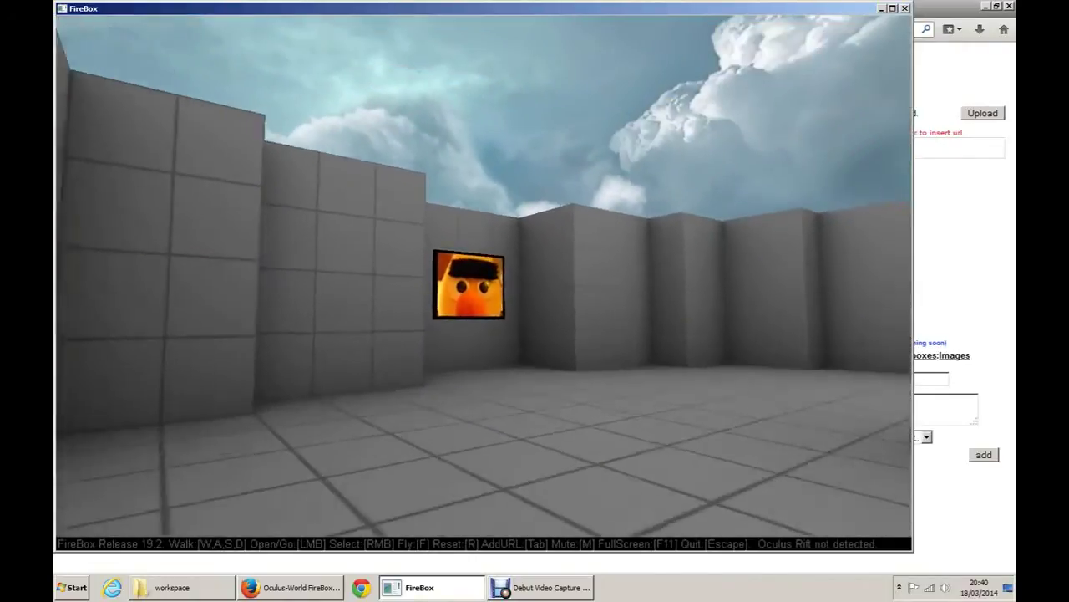
key("s")
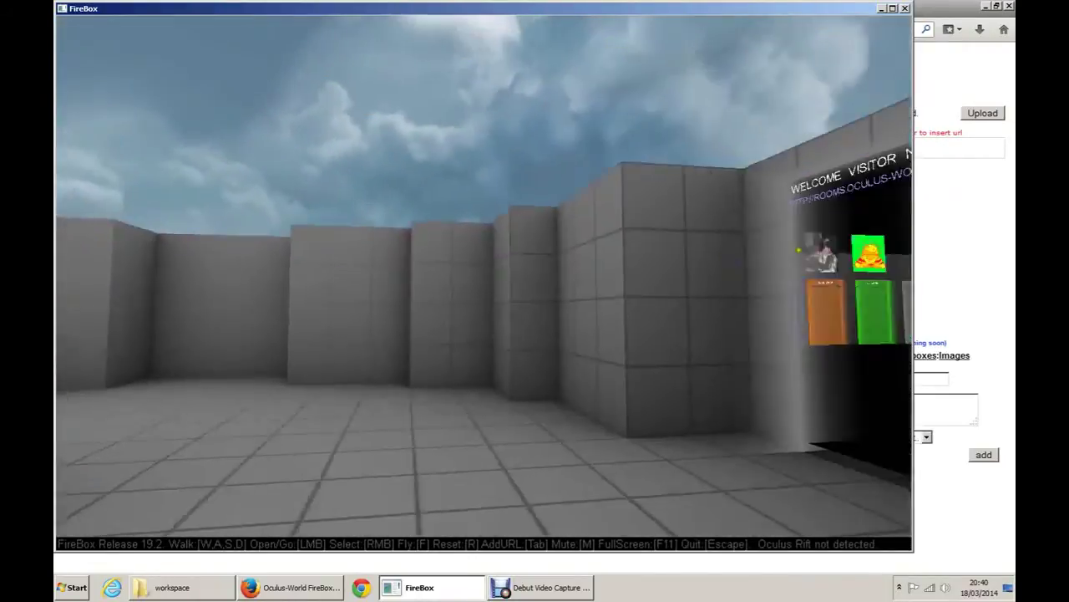
key("w")
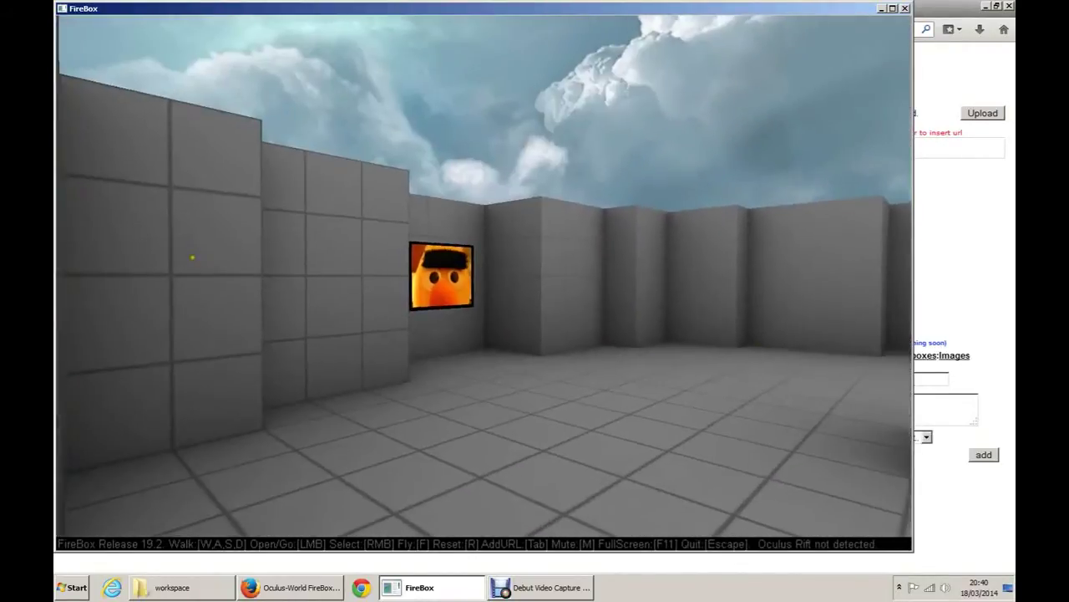
key("w")
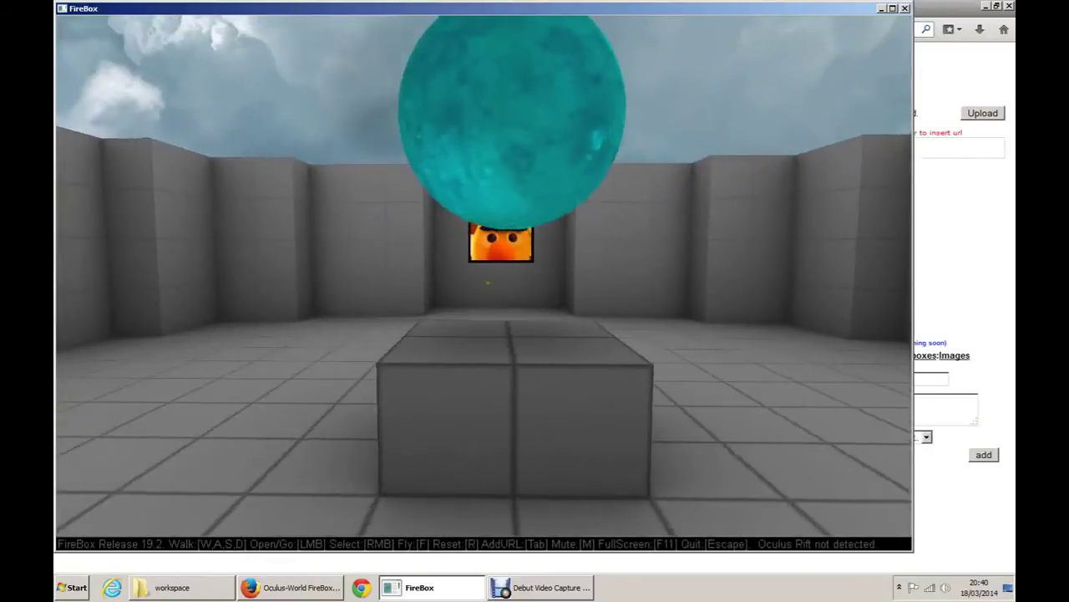
key("s")
key("w")
key("w")
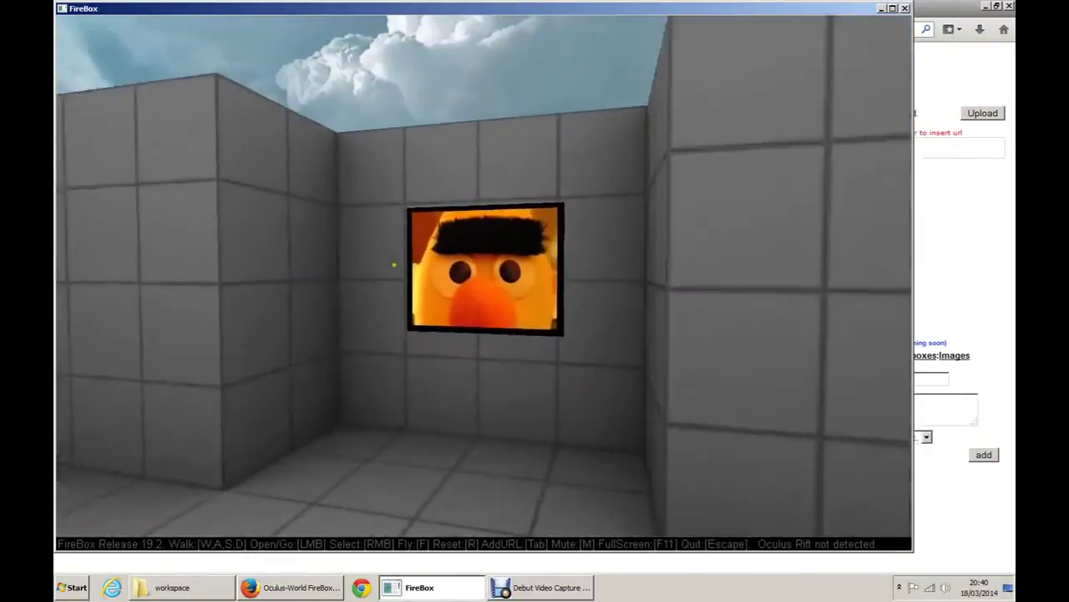
key("s")
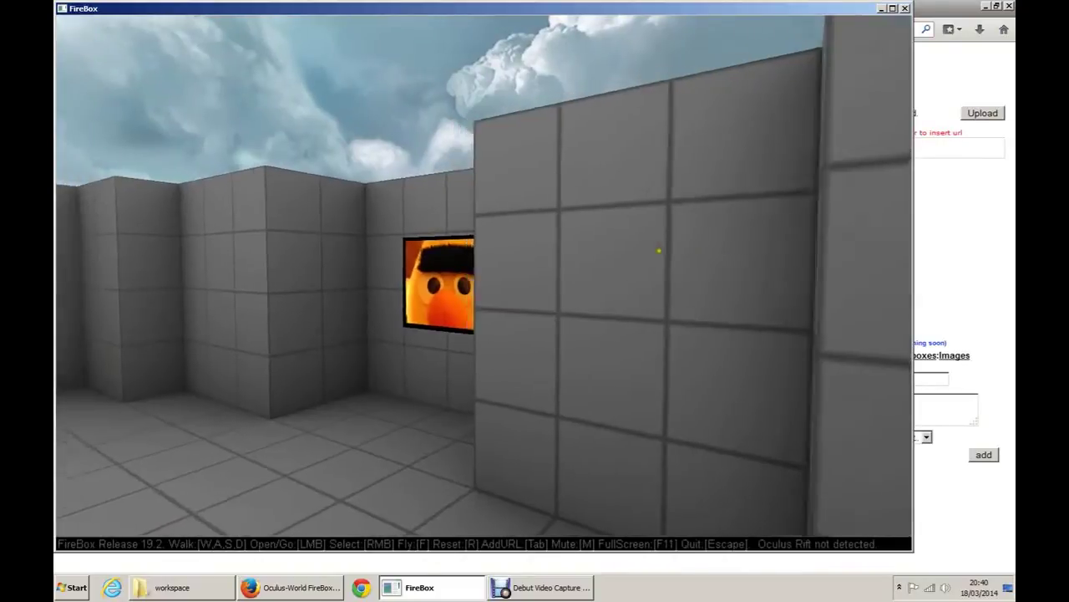
key("w")
key("w")
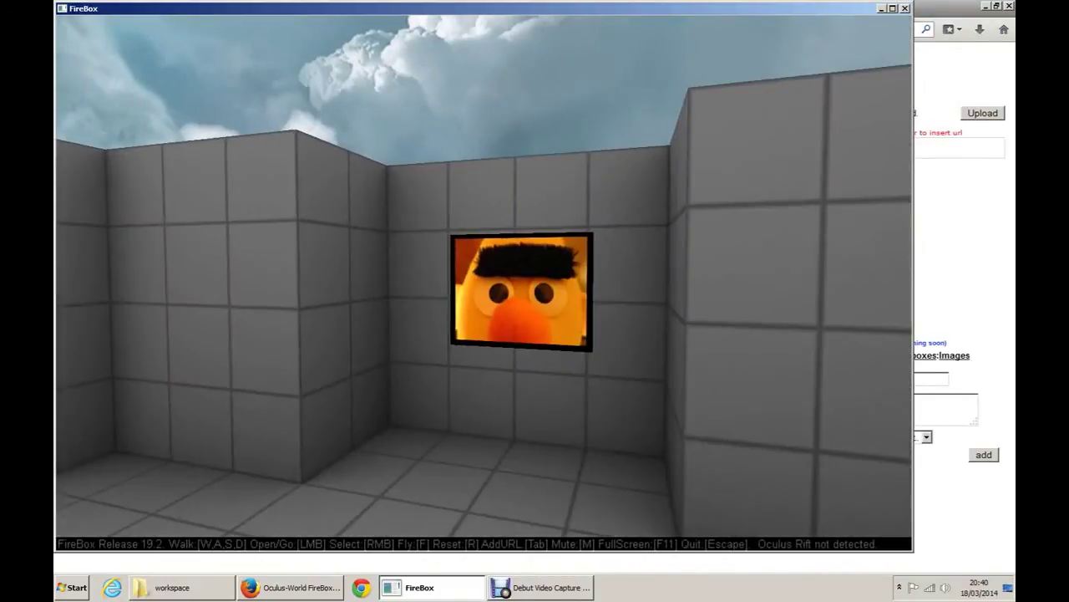
key("s")
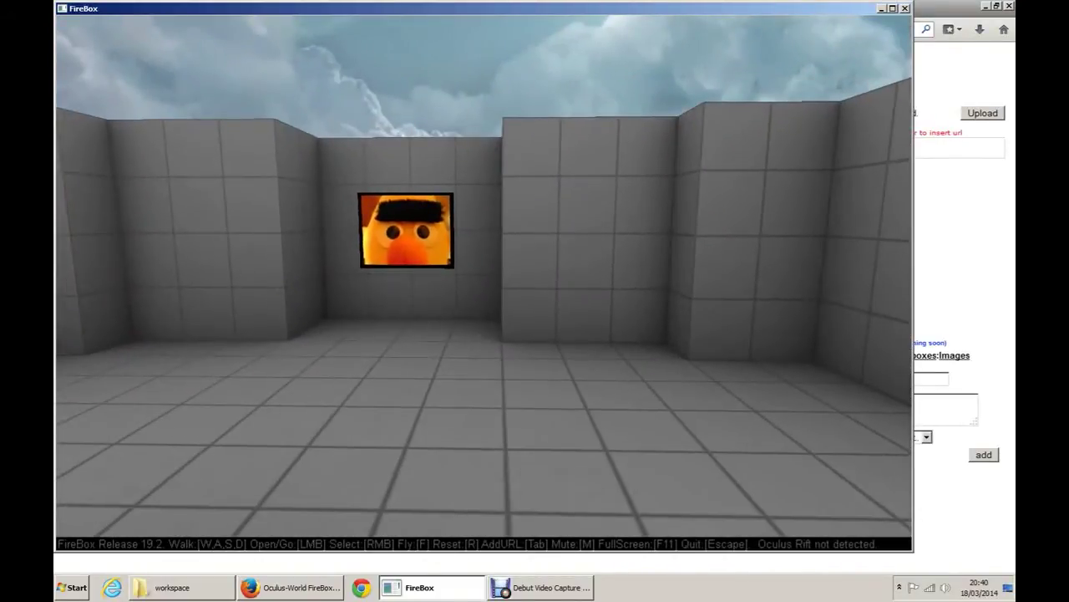
key("alt+Tab")
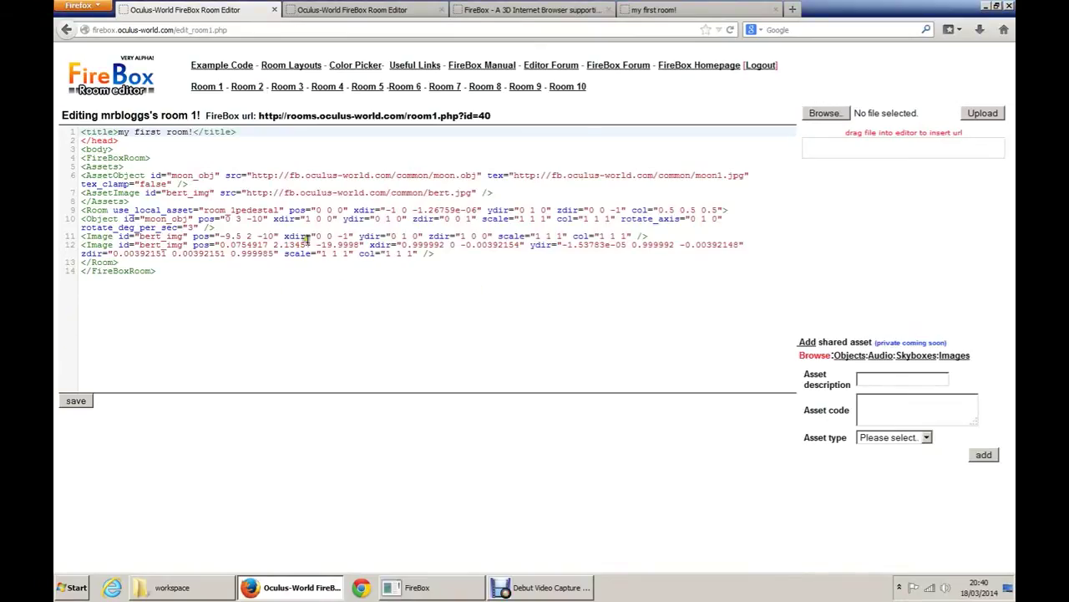
Step: Add blank lines above and below the two bert_img Image lines in room 1's code
left_click(105, 236)
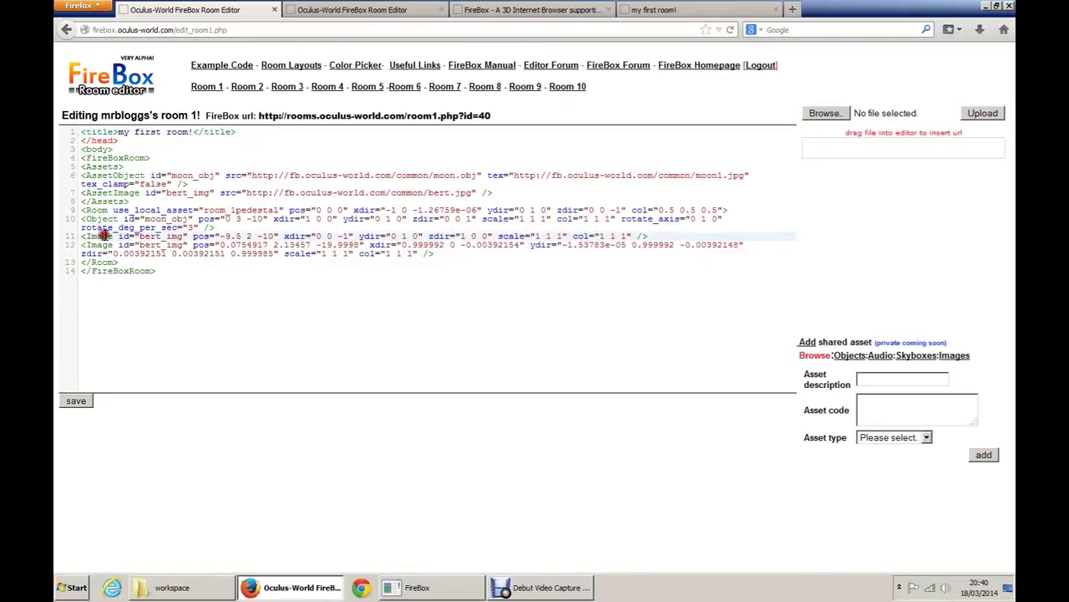
key("Return")
left_click(100, 253)
key("Return")
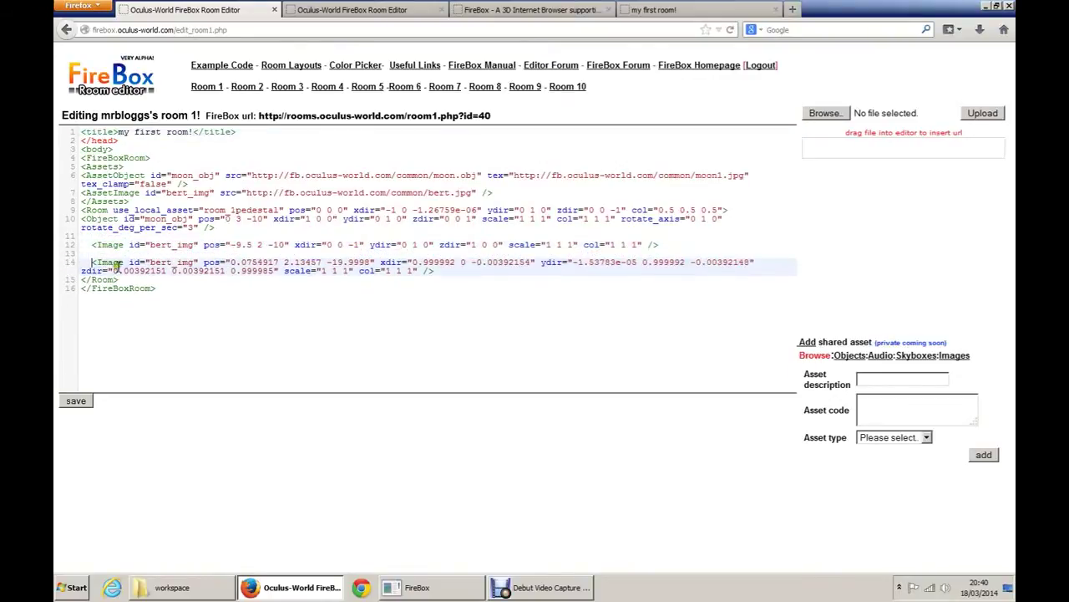
left_click(445, 271)
key("Return")
key("Return")
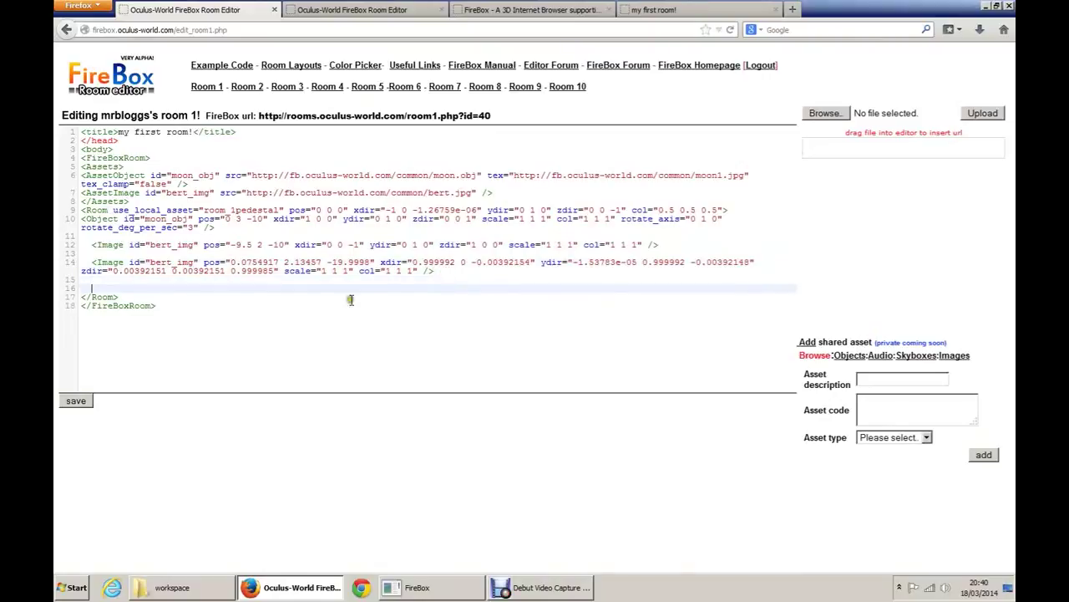
left_click(161, 262)
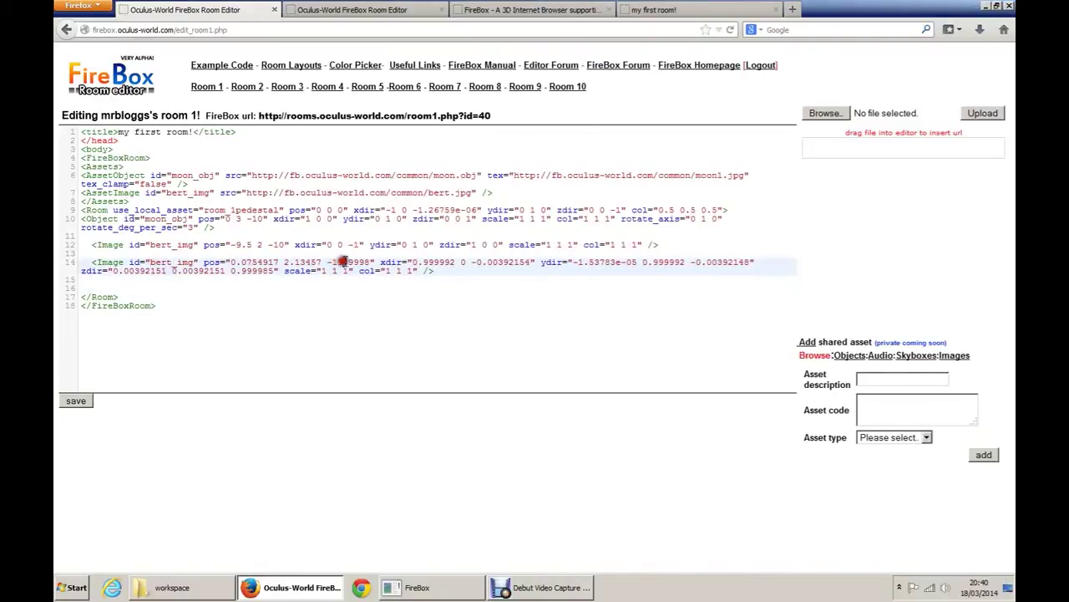
left_click(361, 262)
Step: Try uploading Karlie-cute.jpg from Desktop > cat, which is rejected as too large
left_click(839, 115)
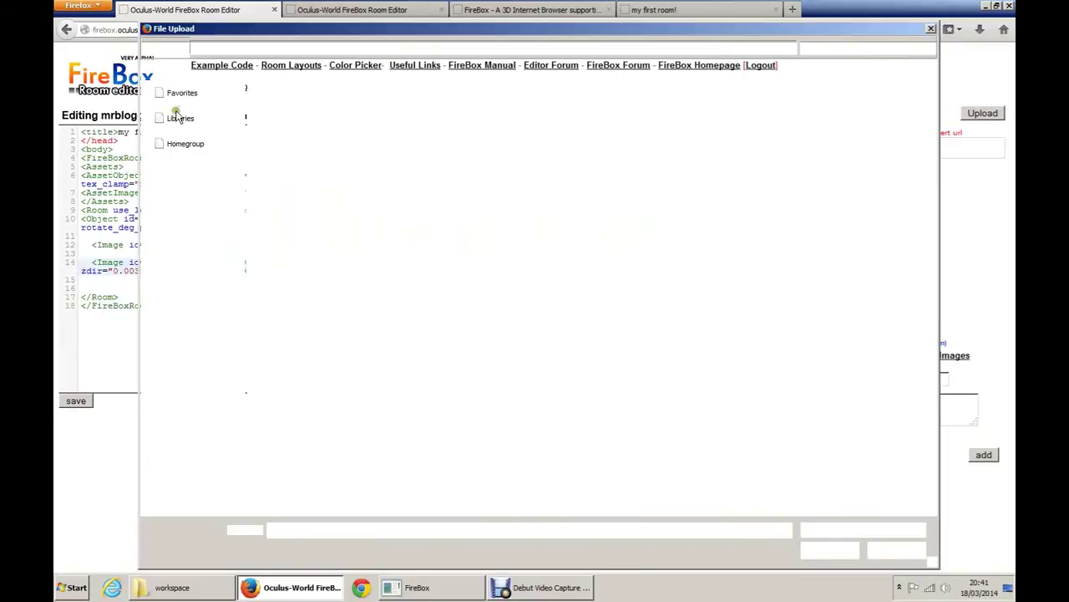
left_click(187, 107)
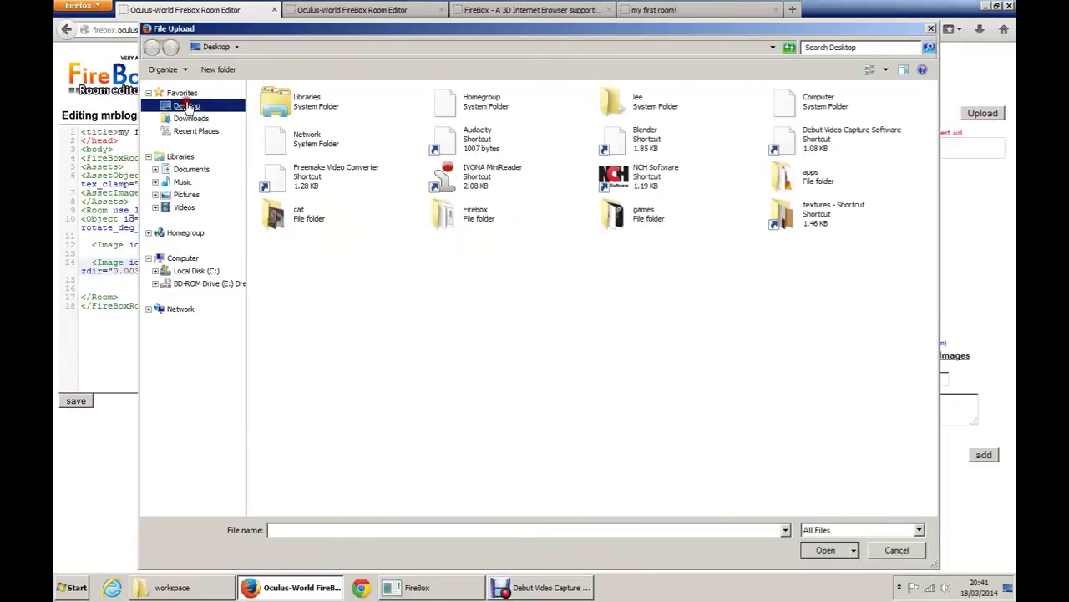
double_click(270, 219)
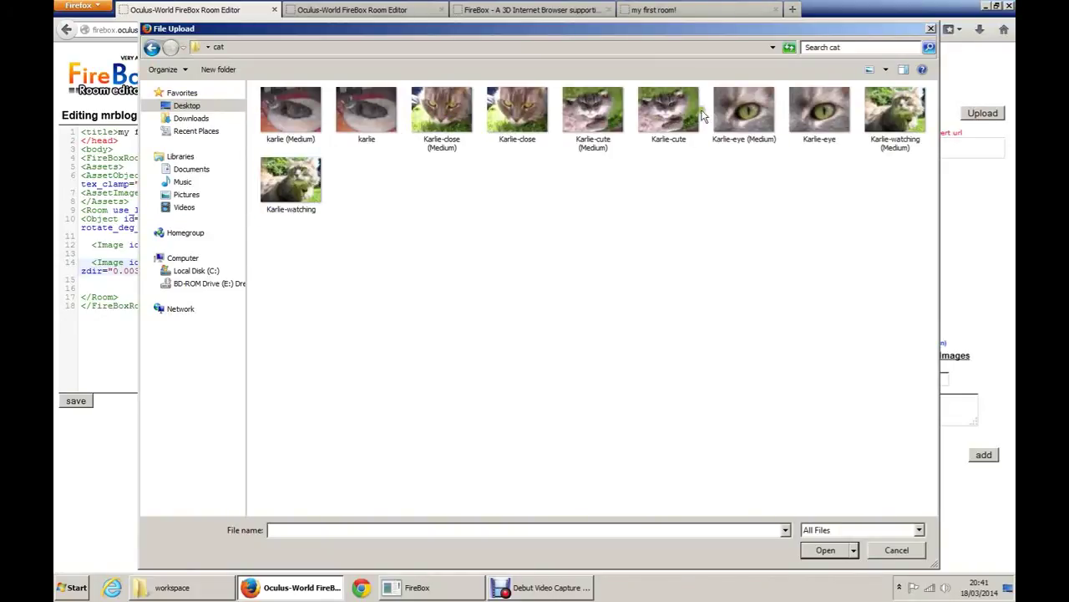
double_click(655, 117)
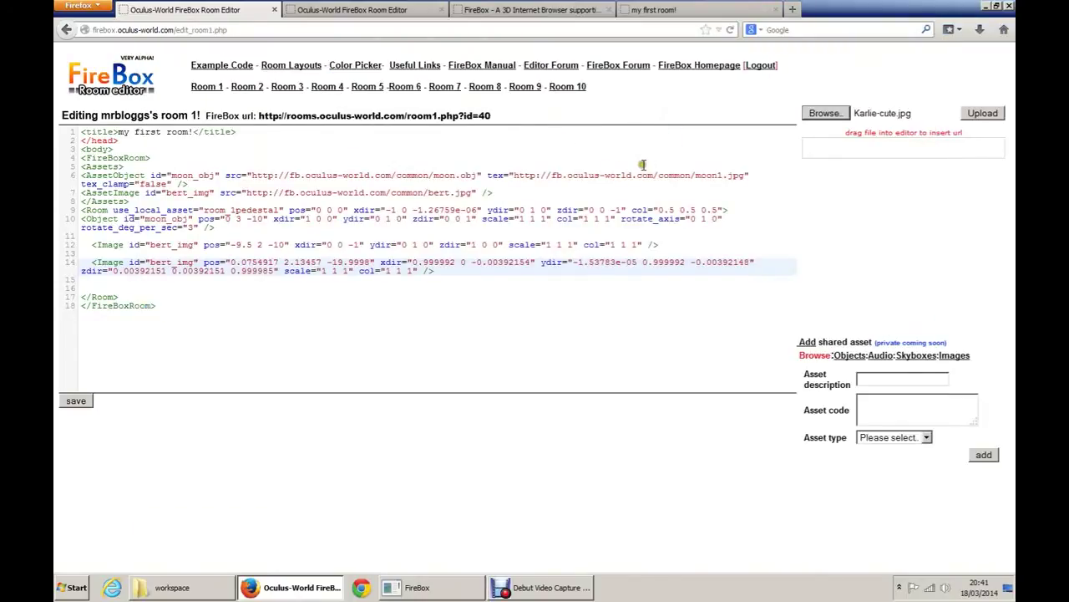
left_click(983, 115)
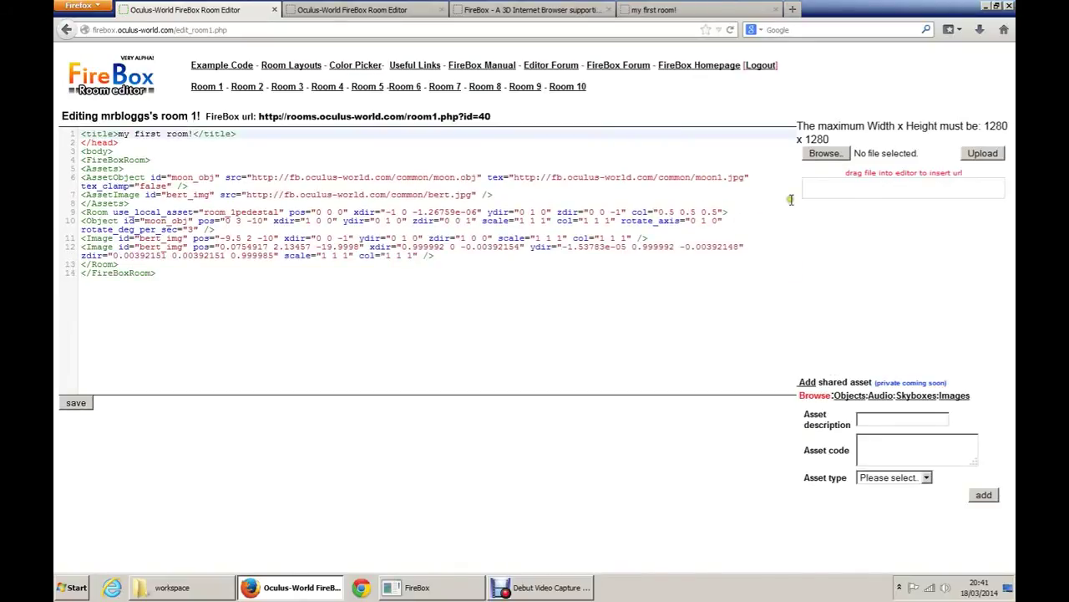
Step: Upload Karlie-close (Medium).jpg from the cat folder instead
left_click(821, 155)
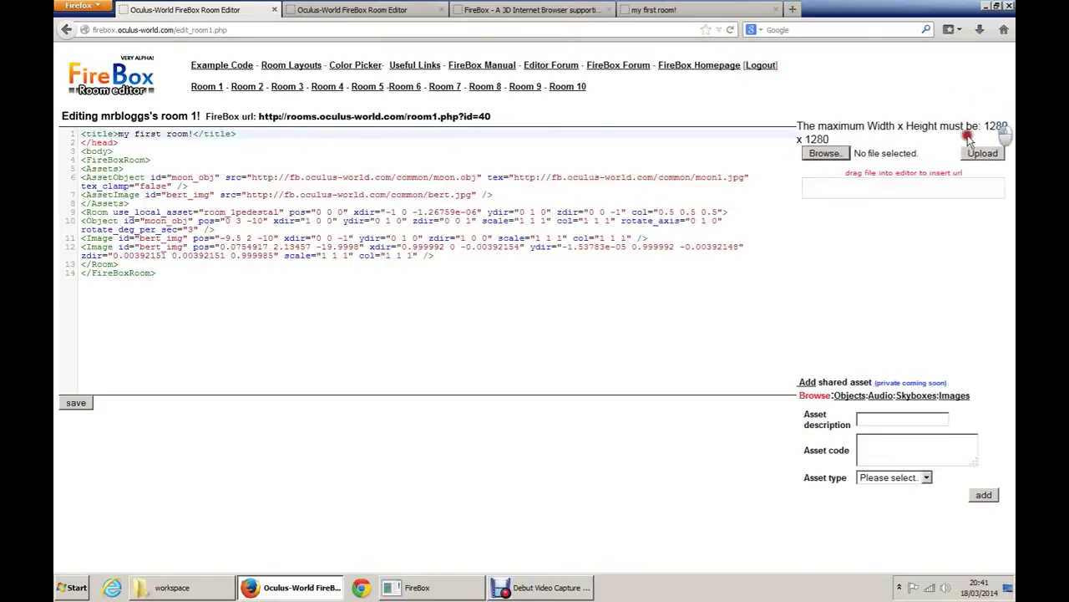
left_click(850, 149)
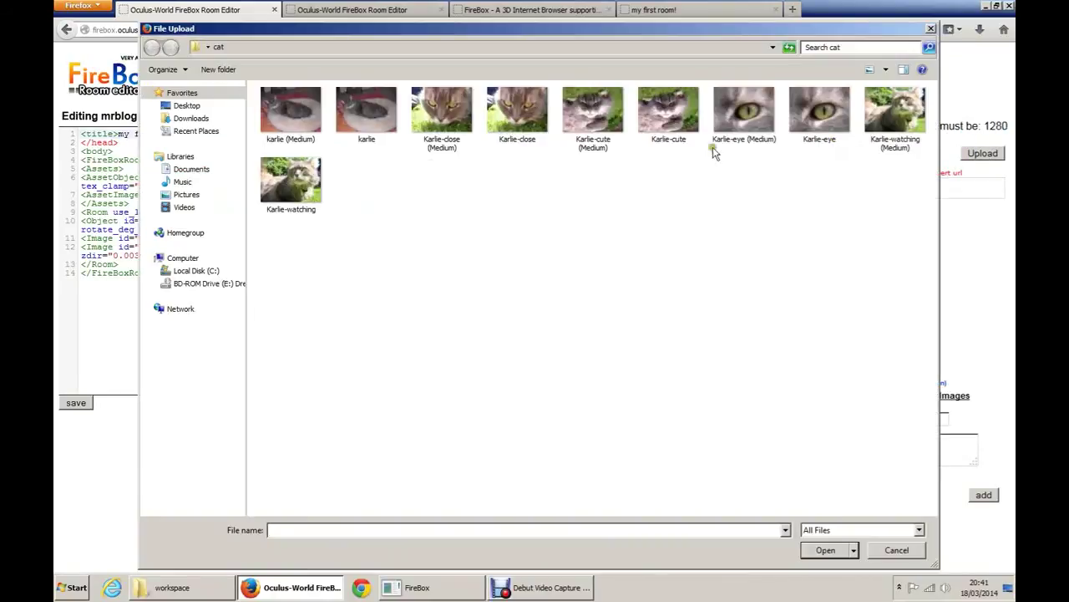
left_click(452, 118)
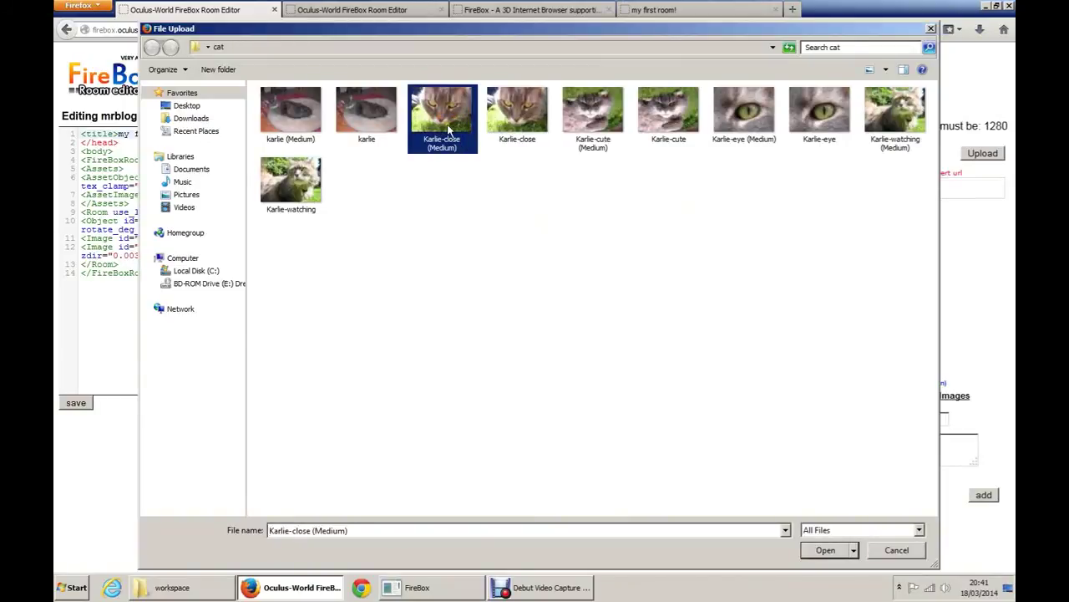
double_click(447, 126)
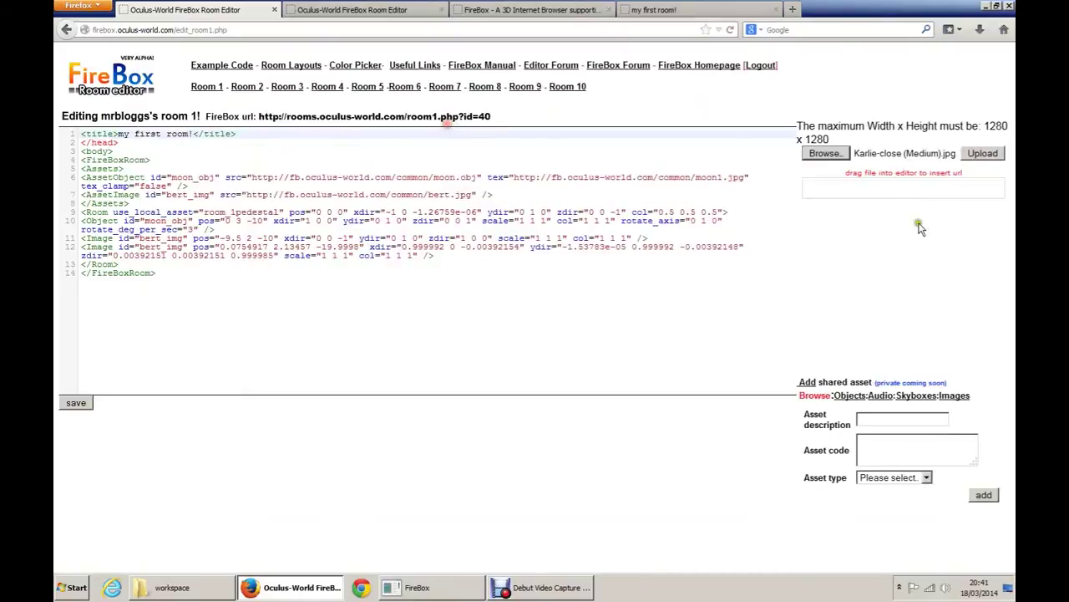
left_click(979, 154)
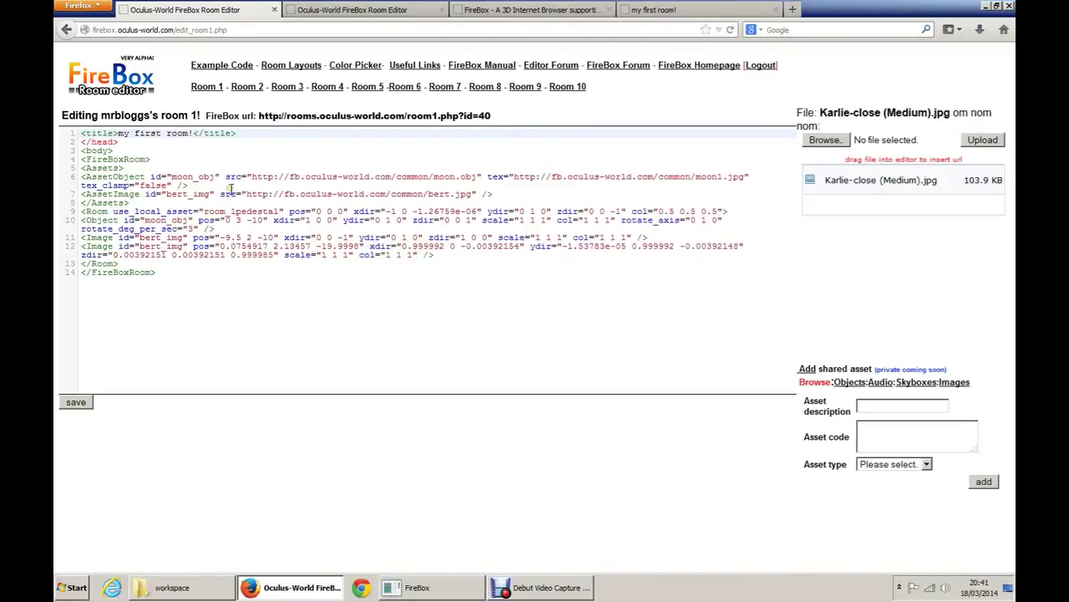
Step: Add blank lines after the opening Assets tag, the moon entry and before the closing Assets tag
left_click(117, 194)
left_click(144, 202)
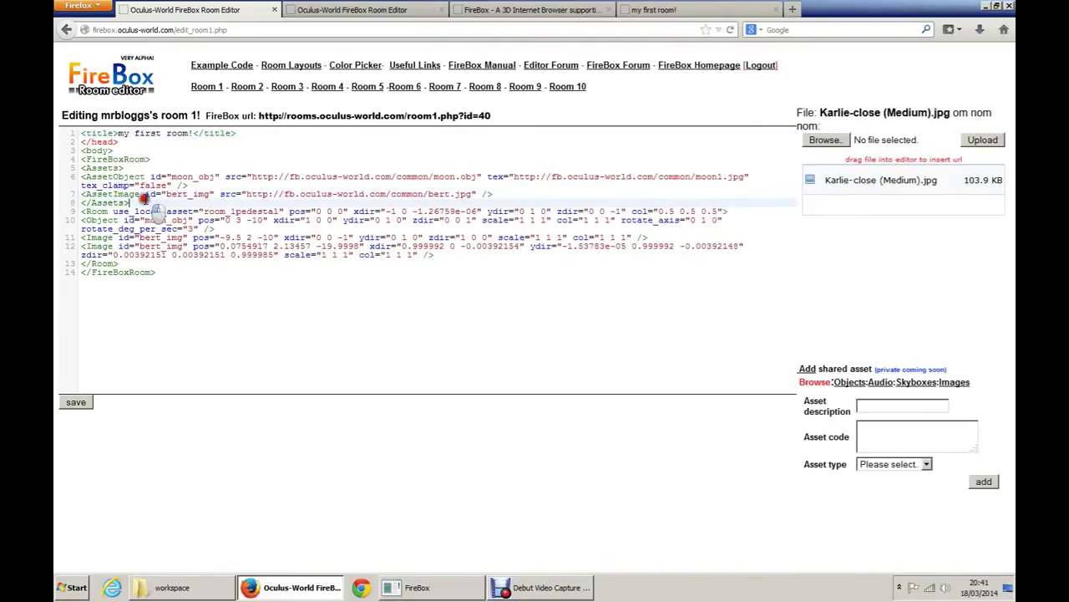
key("Return")
key("Return")
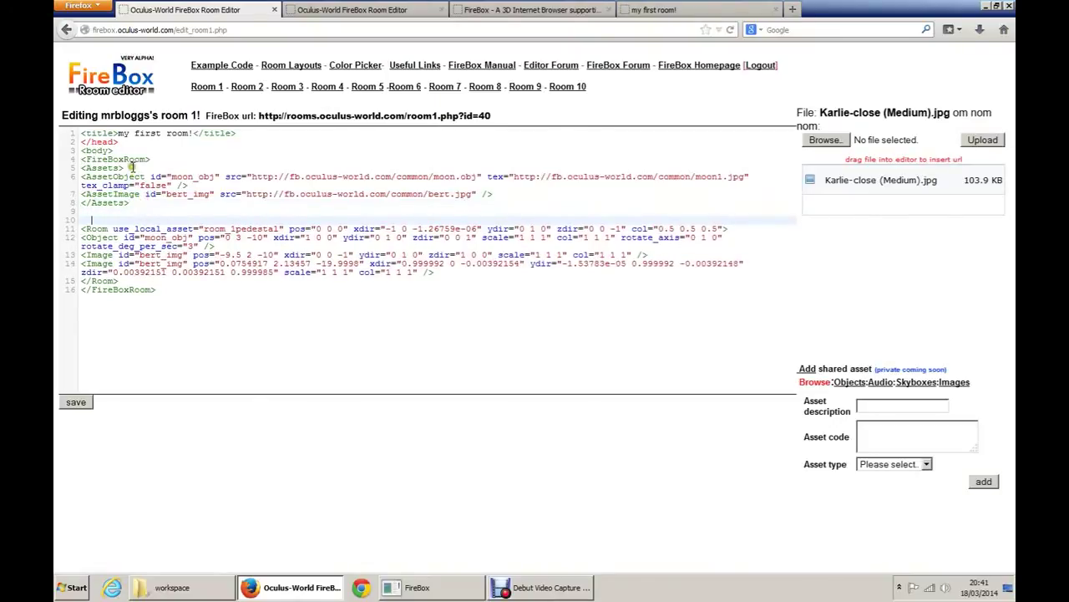
left_click(132, 167)
key("Return")
key("Return")
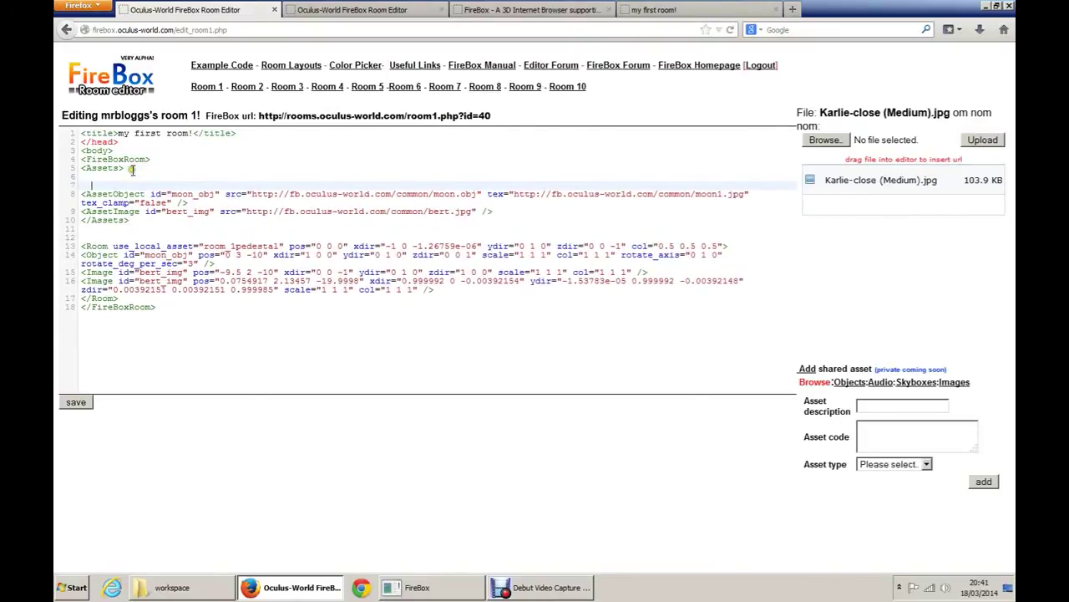
left_click(189, 203)
key("Return")
key("Return")
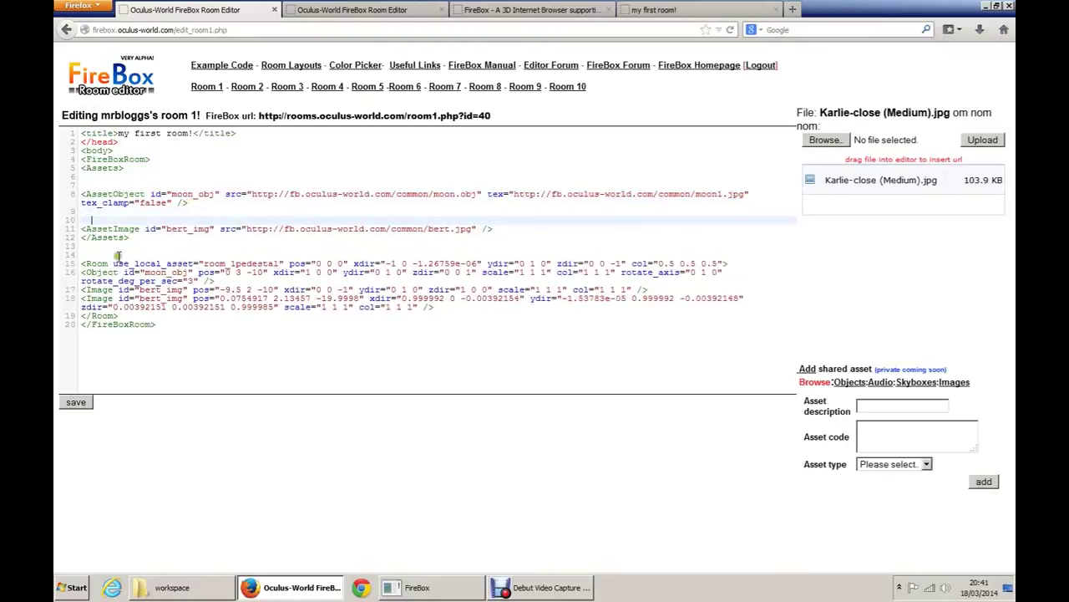
left_click(137, 232)
left_click(131, 237)
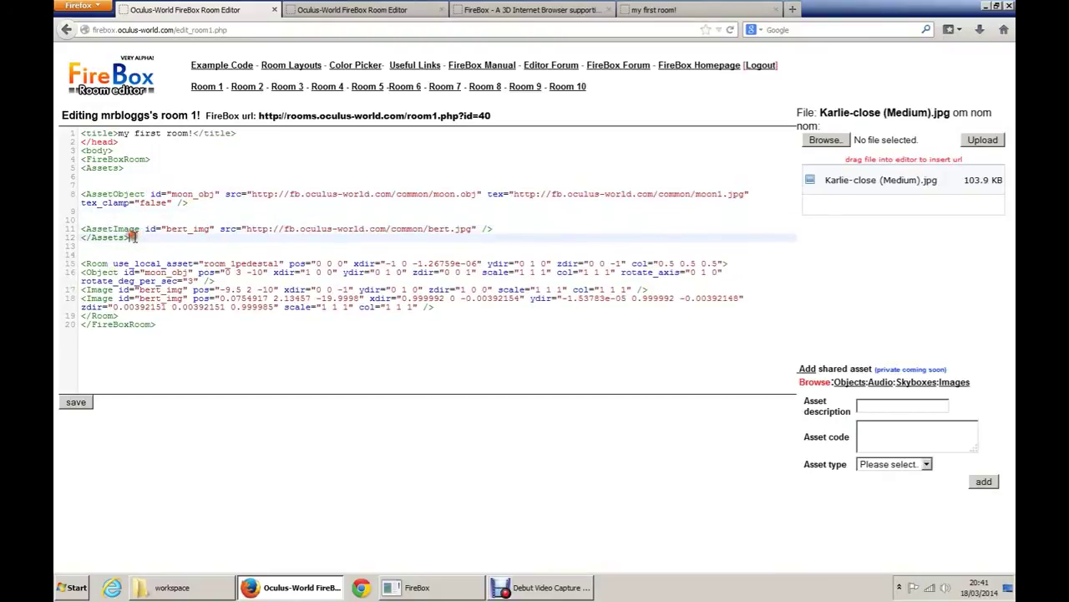
key("Return")
key("Return")
Step: Add blank lines after the Room line and above the closing Room tag
left_click(729, 281)
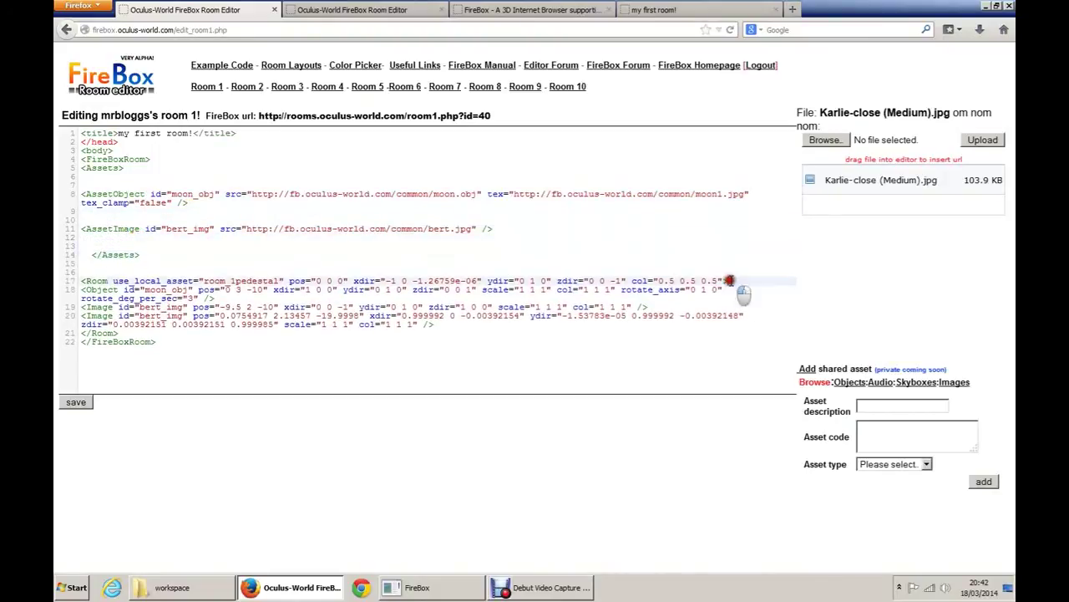
key("Return")
key("Return")
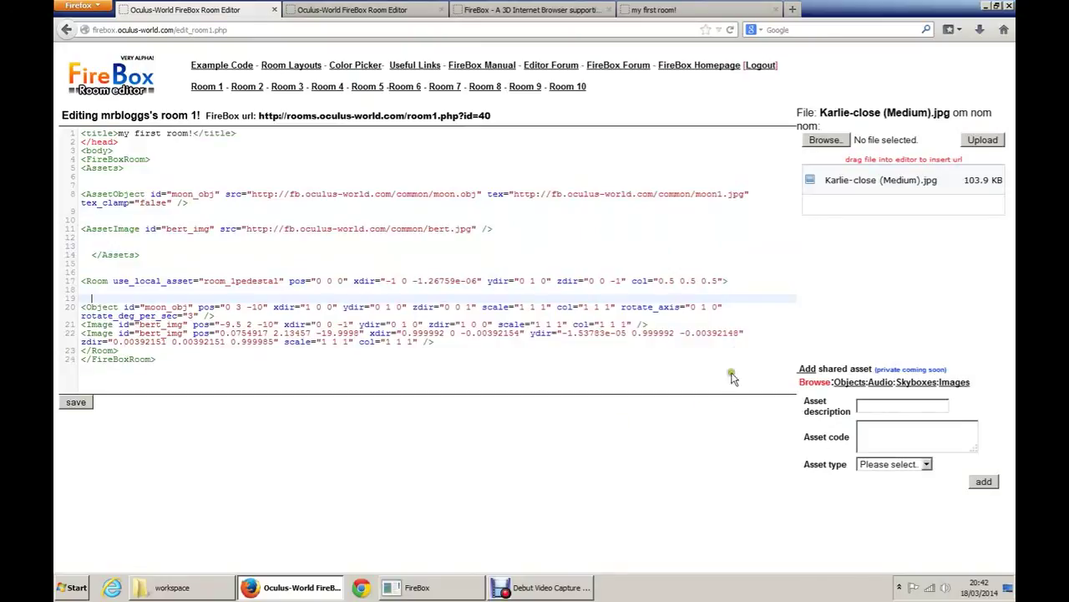
left_click(117, 351)
key("Return")
key("Return")
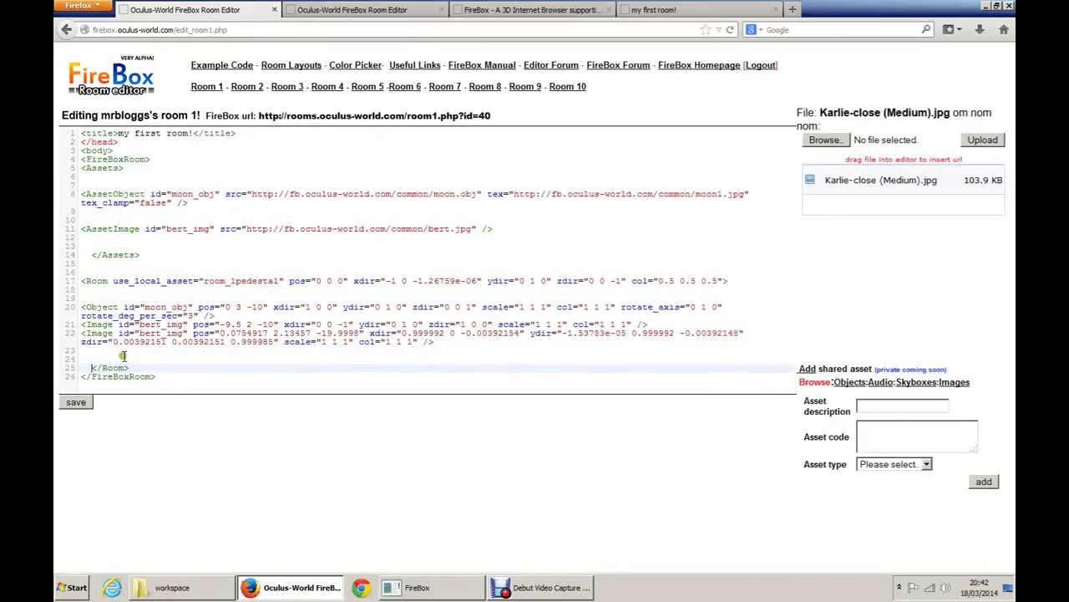
Step: Select the bert.jpg URL in the bert_img asset entry
left_click_drag(138, 372, 67, 282)
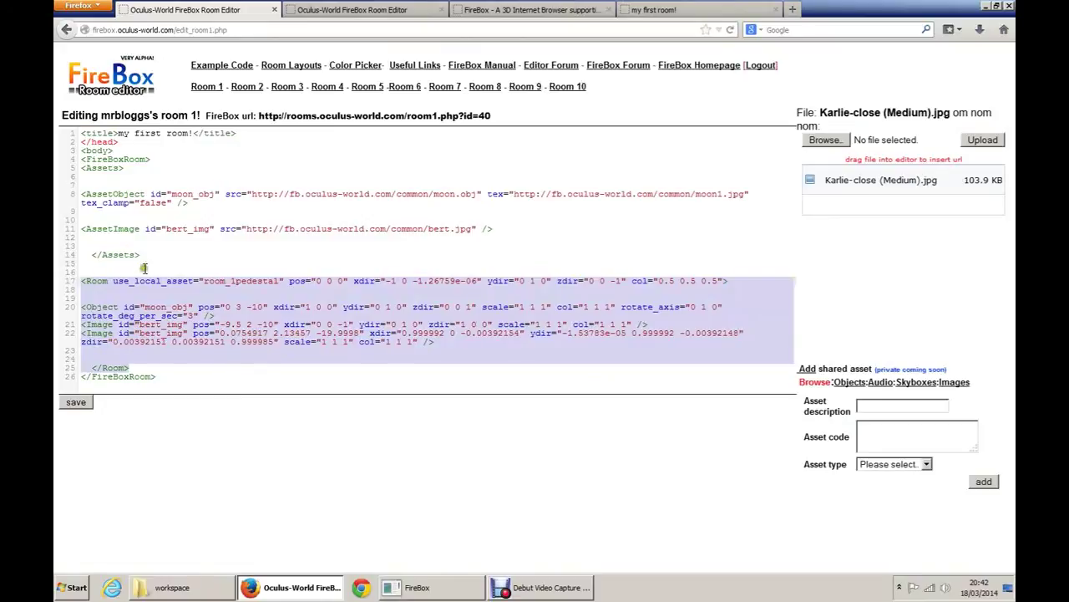
left_click_drag(144, 256, 63, 192)
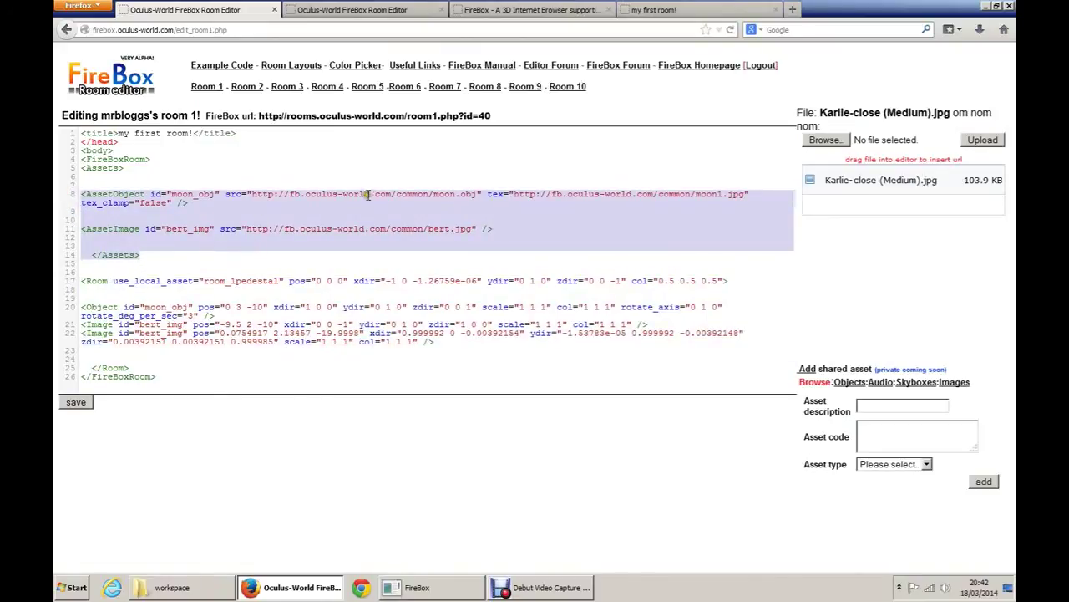
left_click(205, 195)
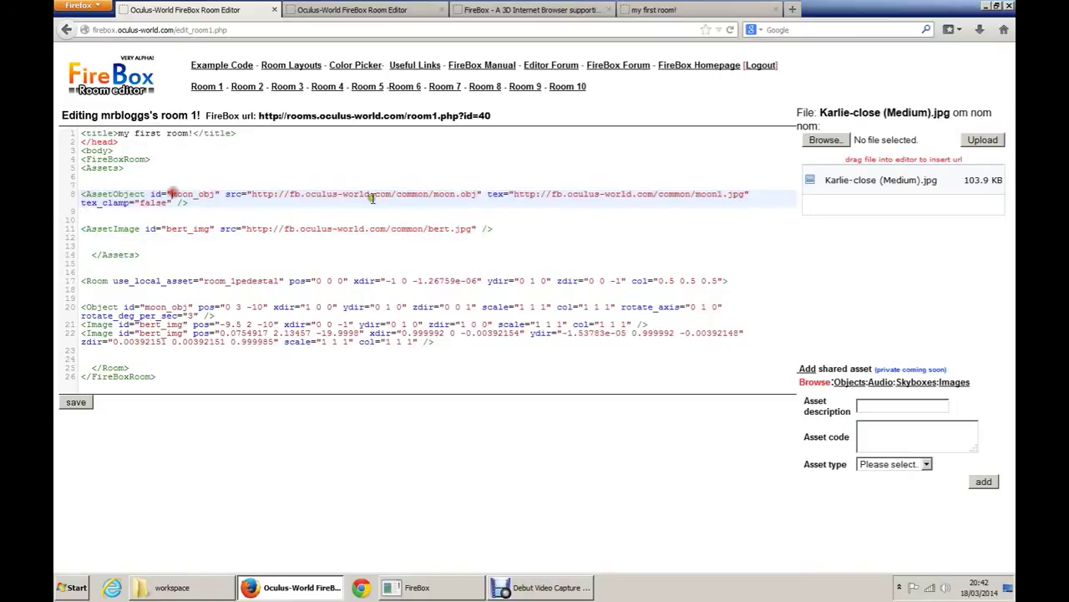
left_click(681, 194)
left_click(212, 229)
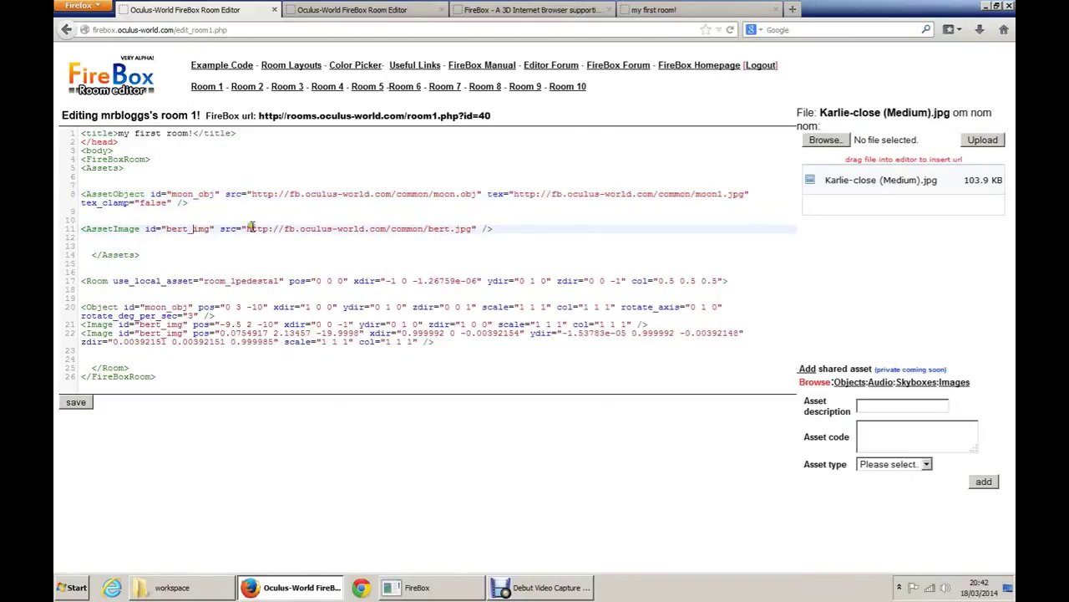
left_click_drag(474, 230, 245, 230)
Step: Duplicate the bert_img AssetImage line and rename the copy's id to cat_img
key("Right")
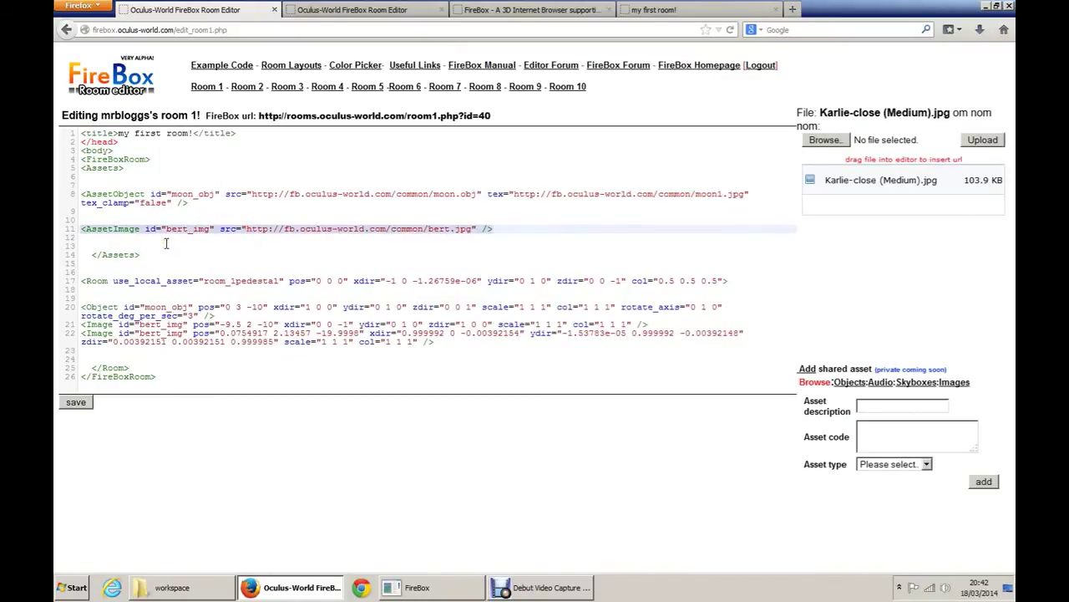
left_click(166, 243)
type("<AssetImage id=\"bert_img\" src=\"http://fb.oculus-world.com/common/bert.jpg\" />")
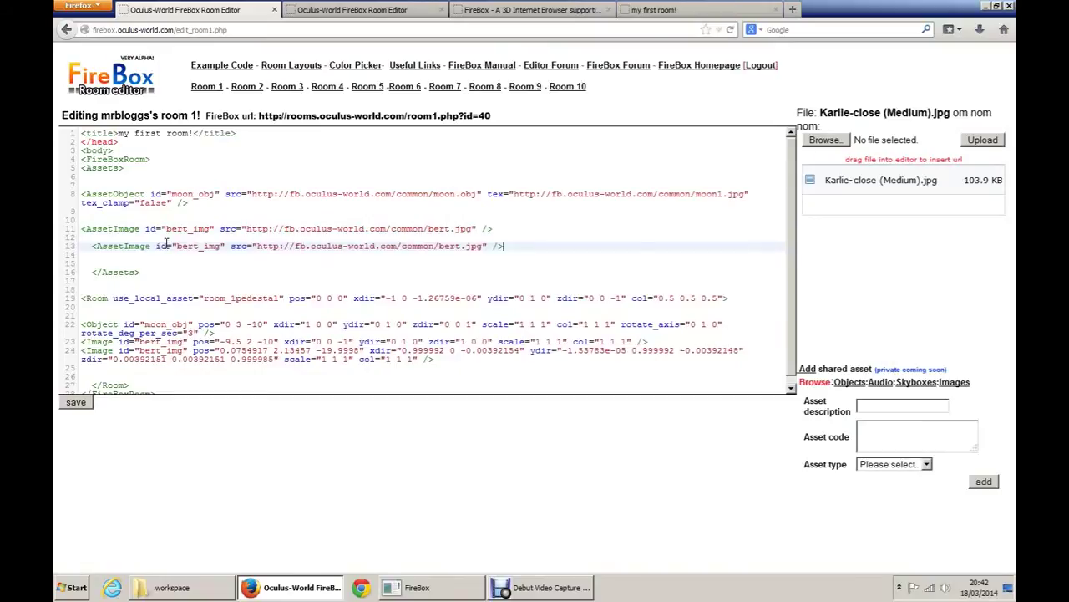
left_click(196, 247)
key("BackSpace")
key("BackSpace")
key("BackSpace")
key("BackSpace")
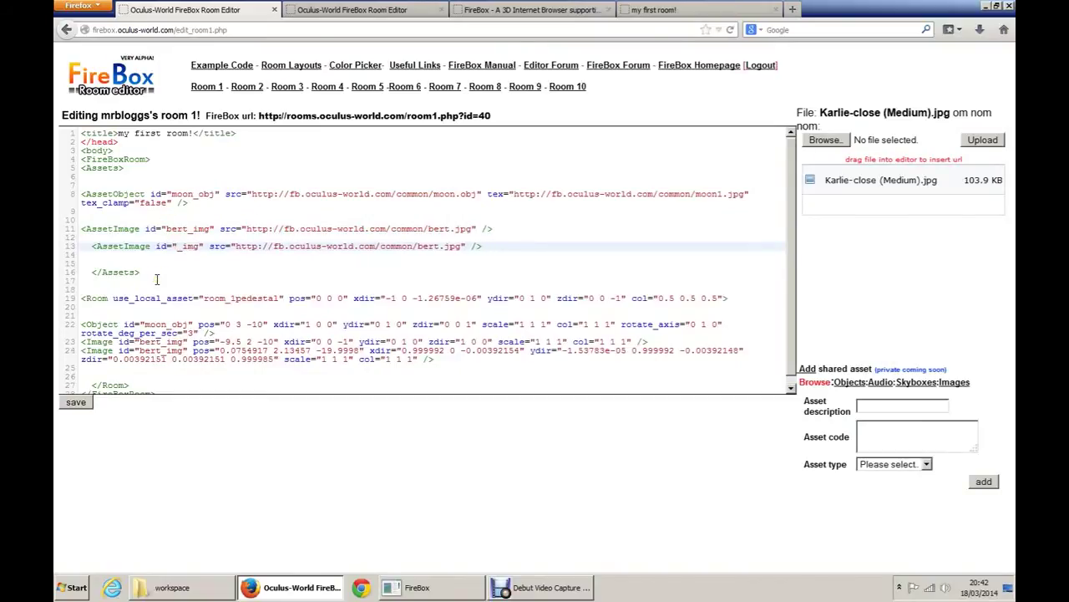
type("cat")
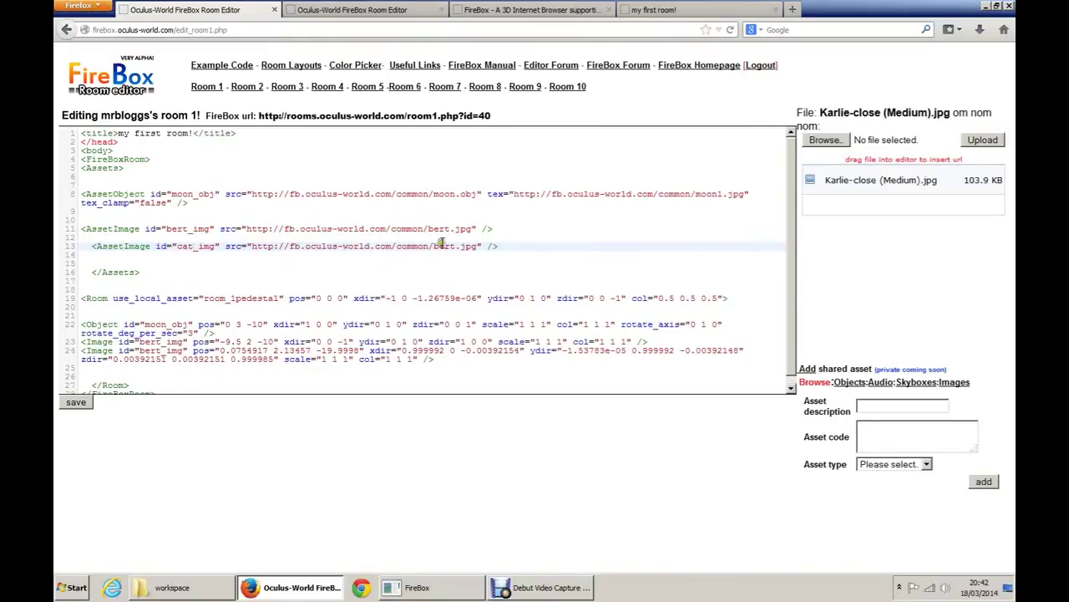
Step: Replace the cat_img source with the uploaded Karlie-close (Medium).jpg URL
left_click(261, 246)
left_click_drag(261, 246, 478, 244)
key("Delete")
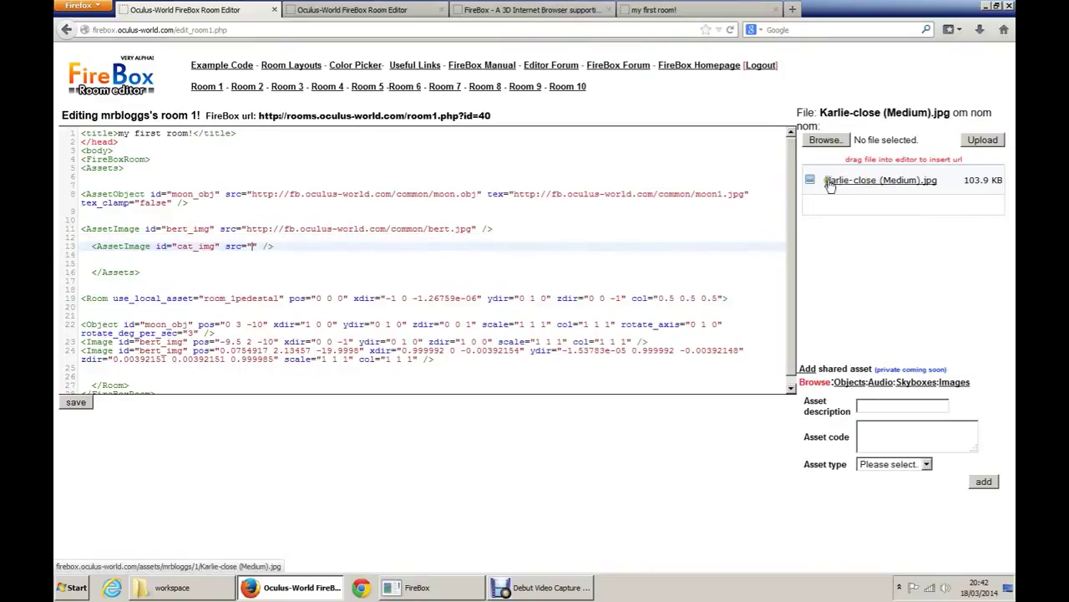
mouse_move(869, 177)
left_mouse_down()
mouse_move(311, 289)
mouse_move(251, 246)
left_mouse_up()
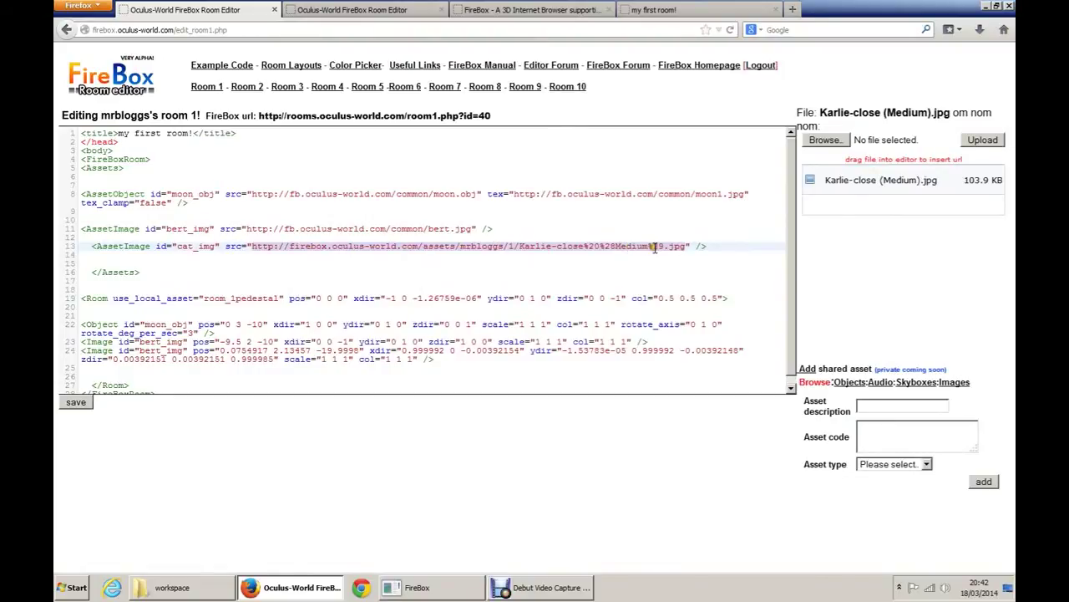
left_click(672, 249)
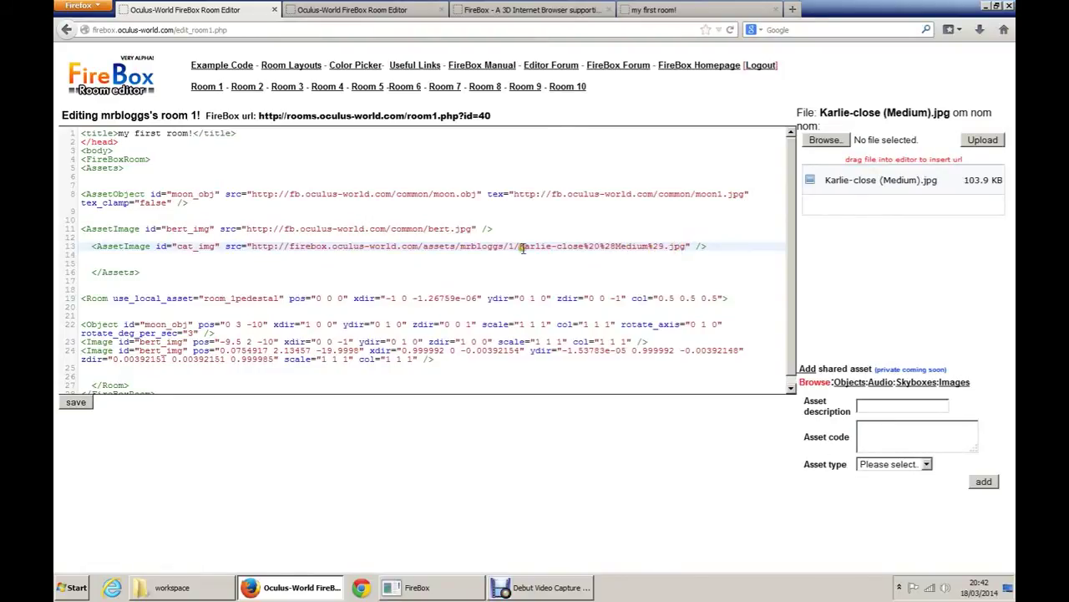
left_click(142, 341)
Step: Change the second Image's id from bert_img to cat_img and save the room
key("Return")
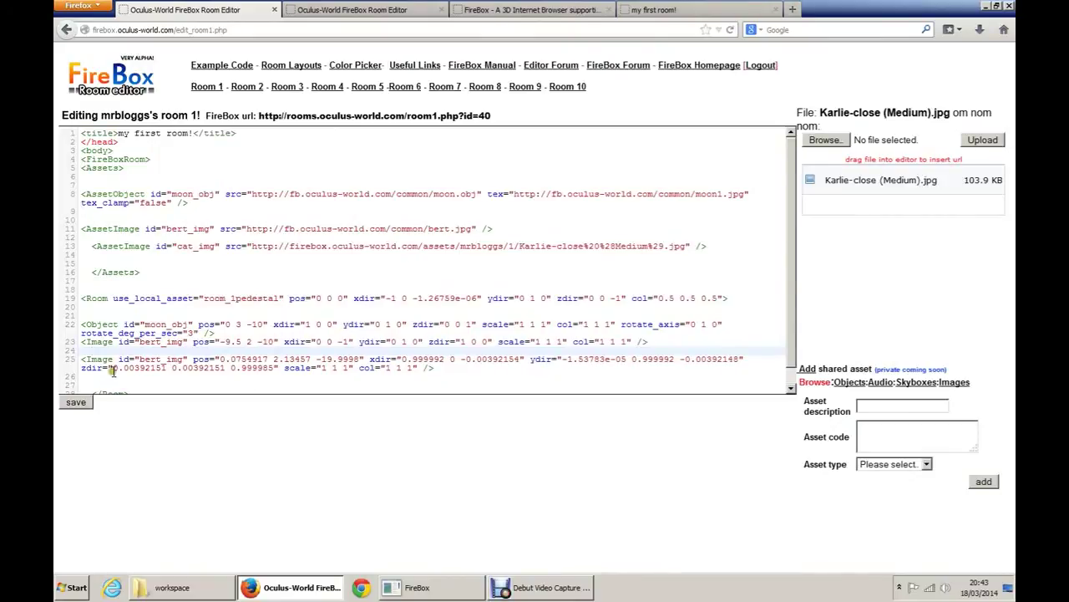
left_click(161, 357)
key("BackSpace")
key("BackSpace")
key("BackSpace")
key("BackSpace")
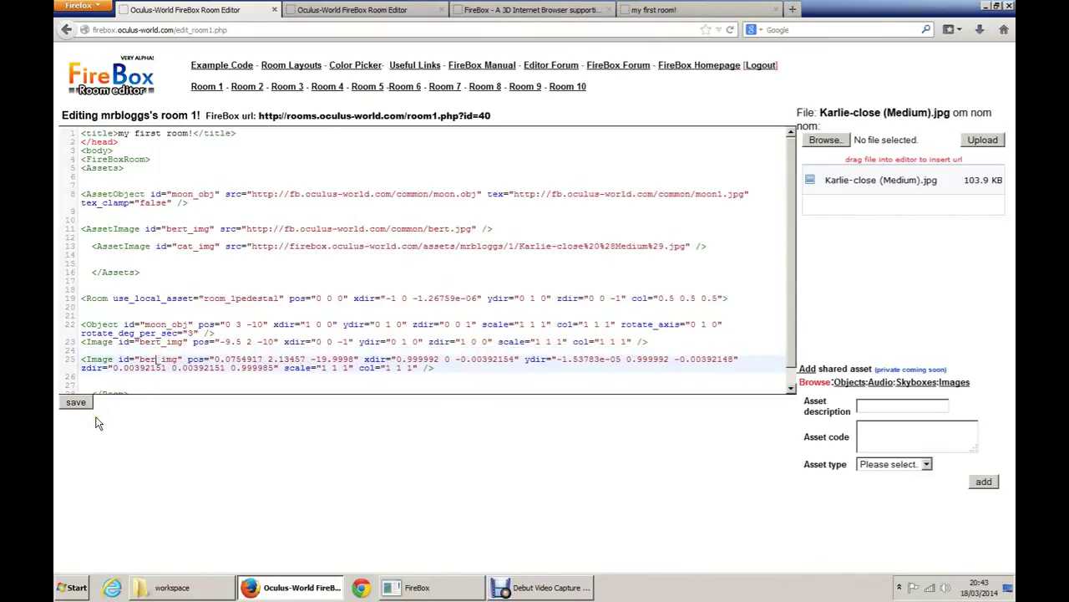
type("cat")
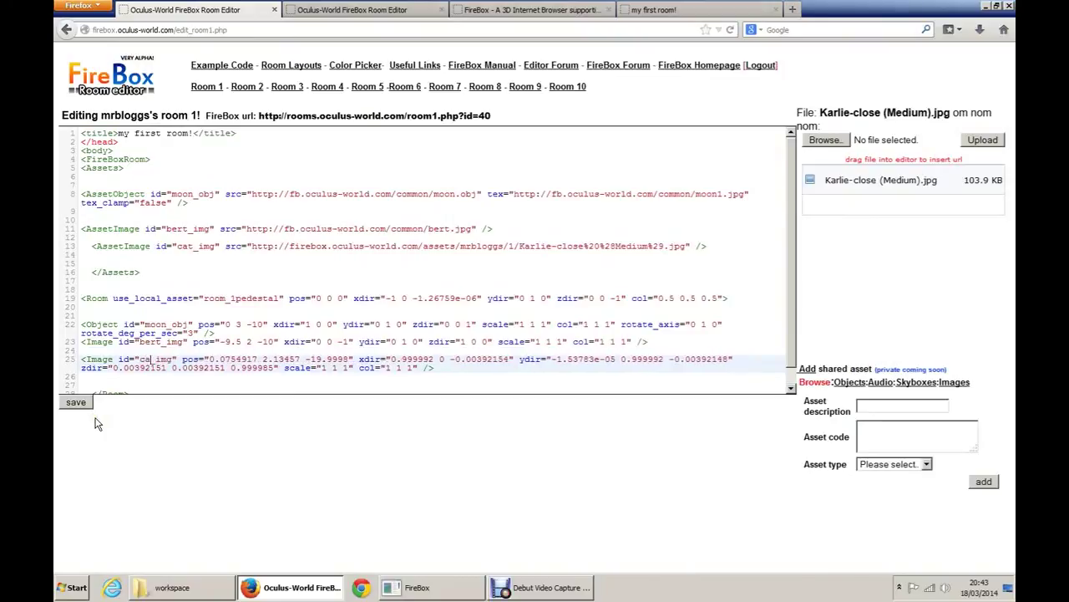
left_click(76, 402)
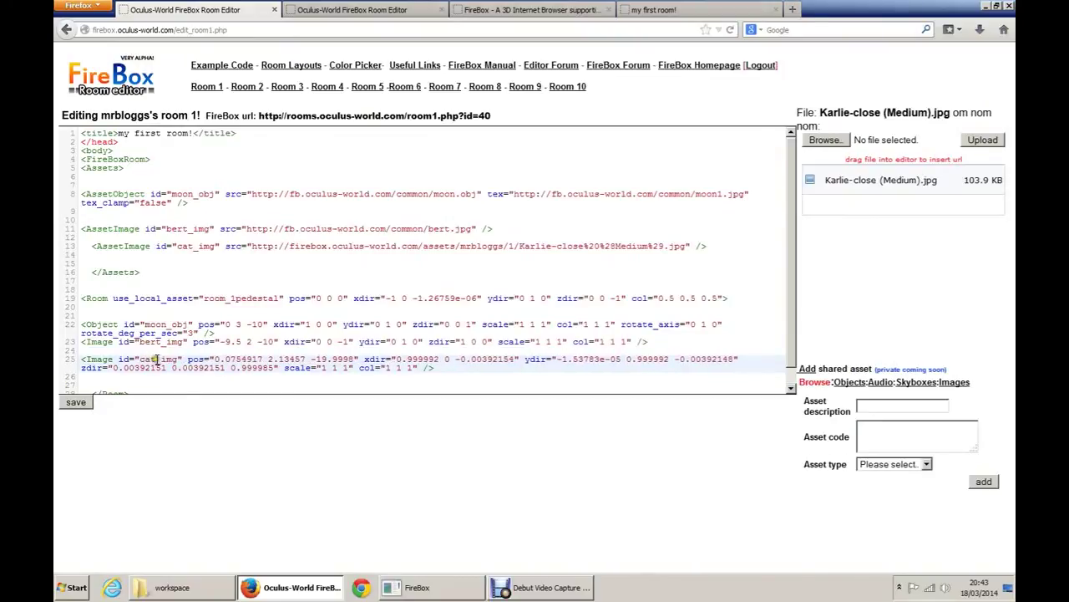
left_click(79, 401)
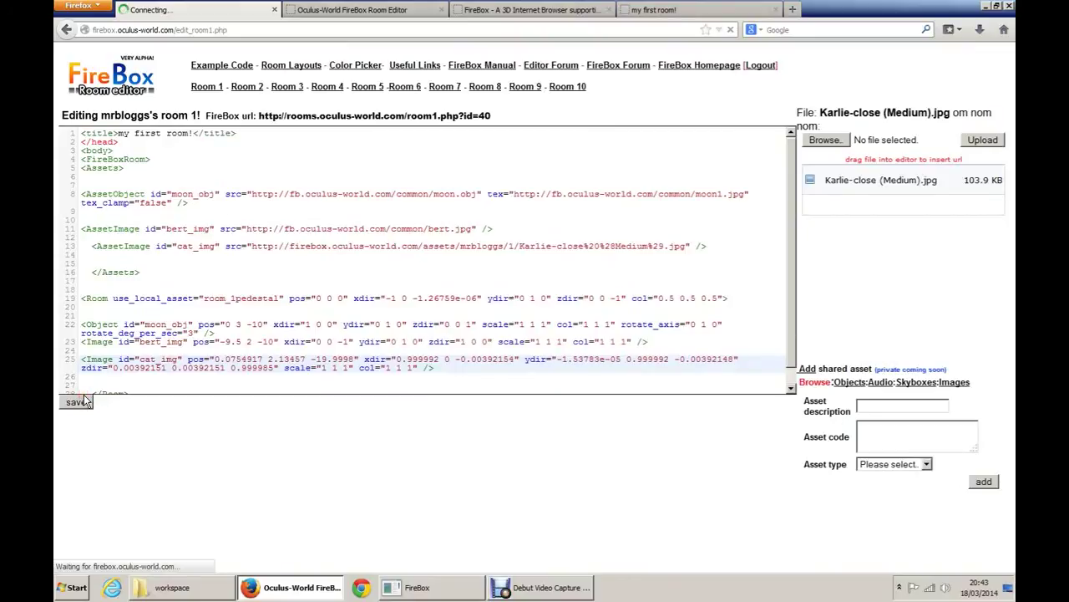
Step: Reload the room in FireBox and walk up to the new cat picture and the box
left_click(417, 587)
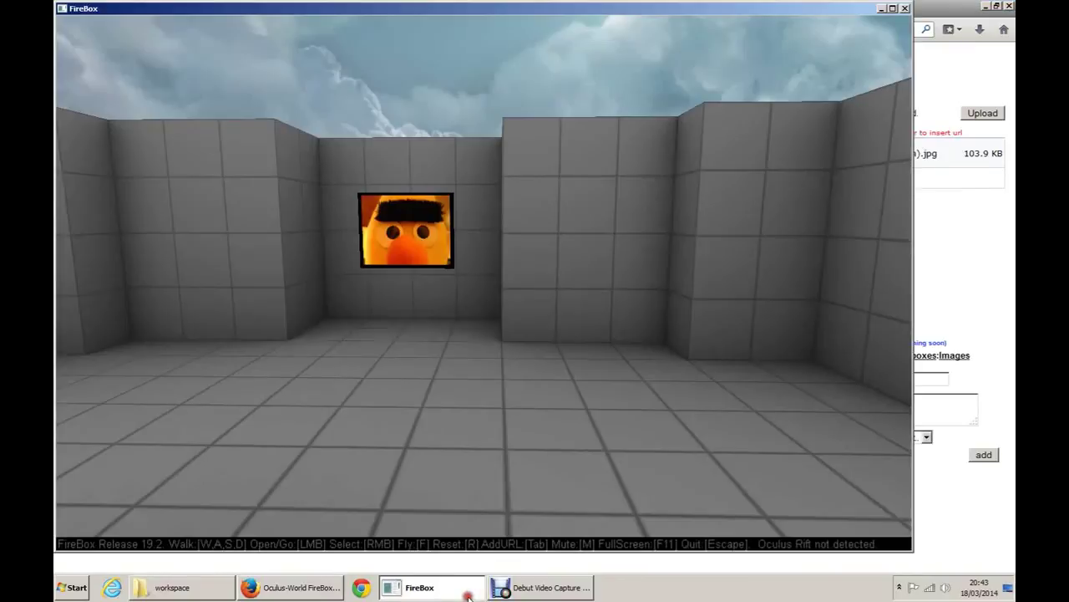
key("r")
key("w")
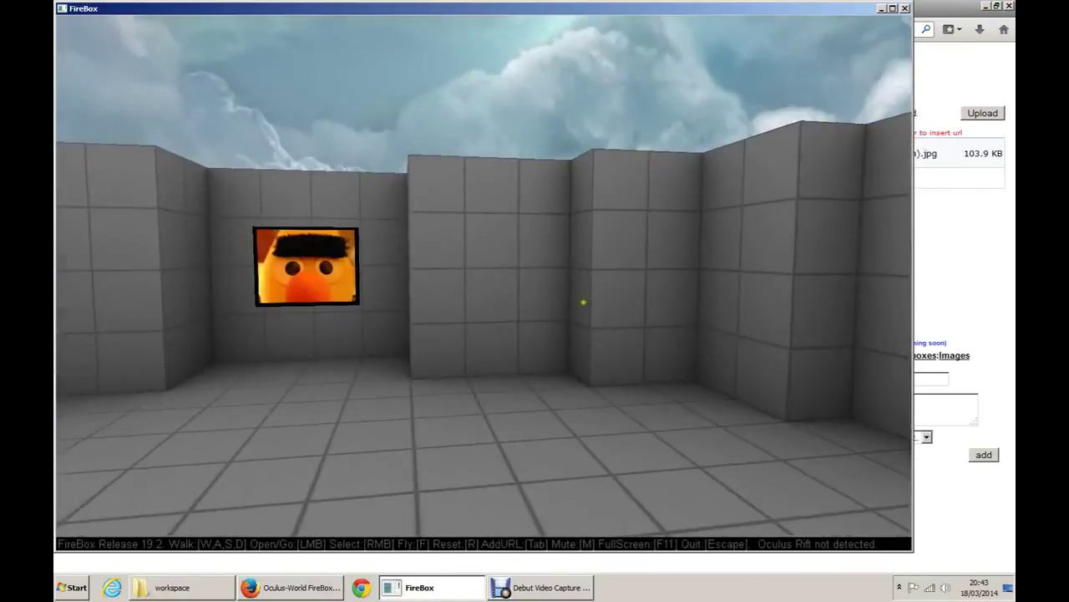
left_click(744, 292)
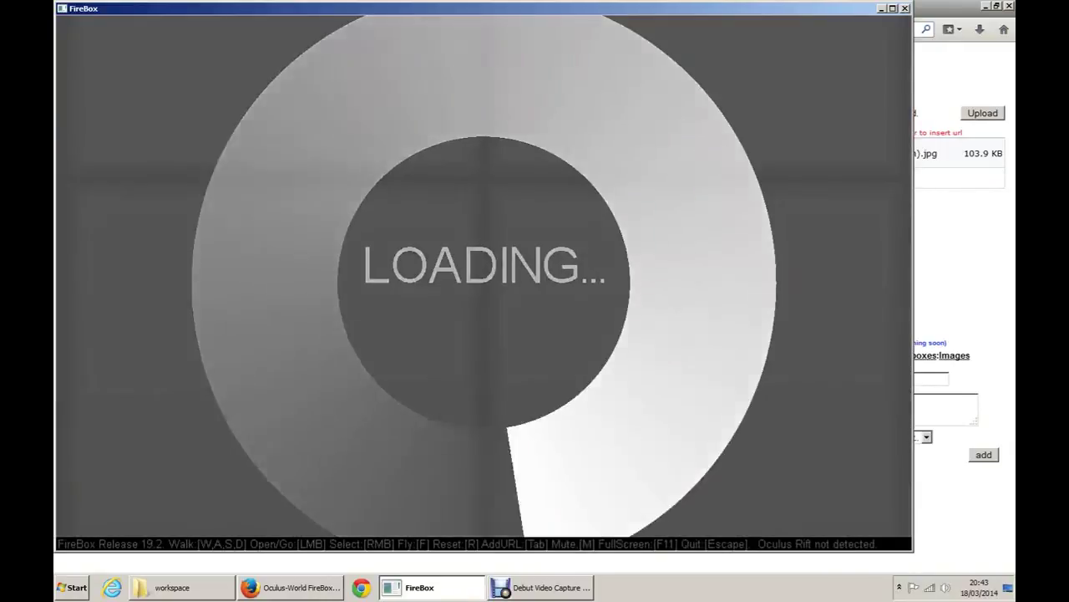
key("w")
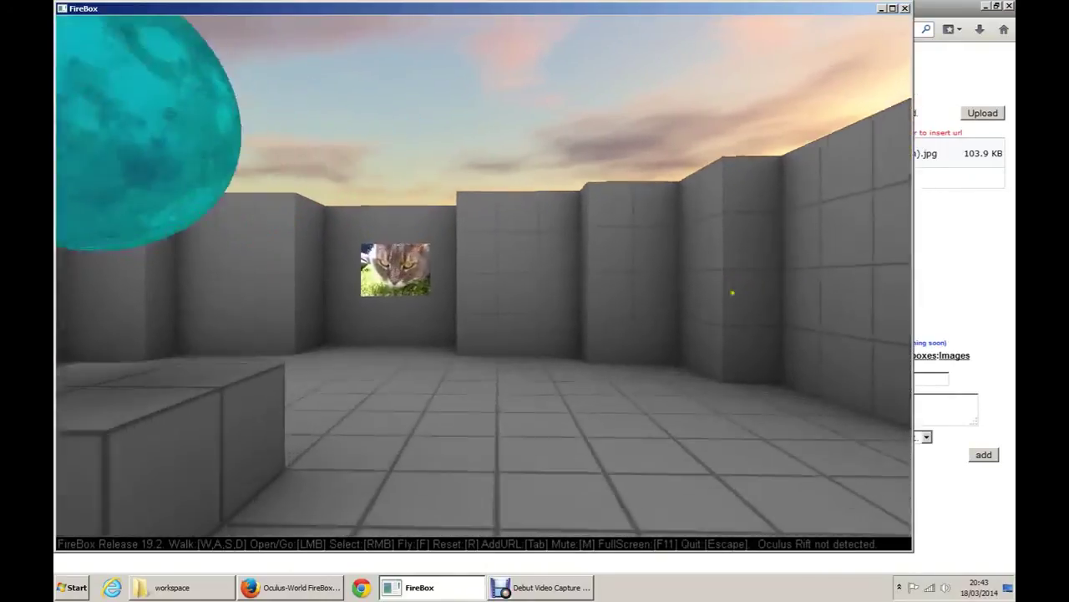
key("w")
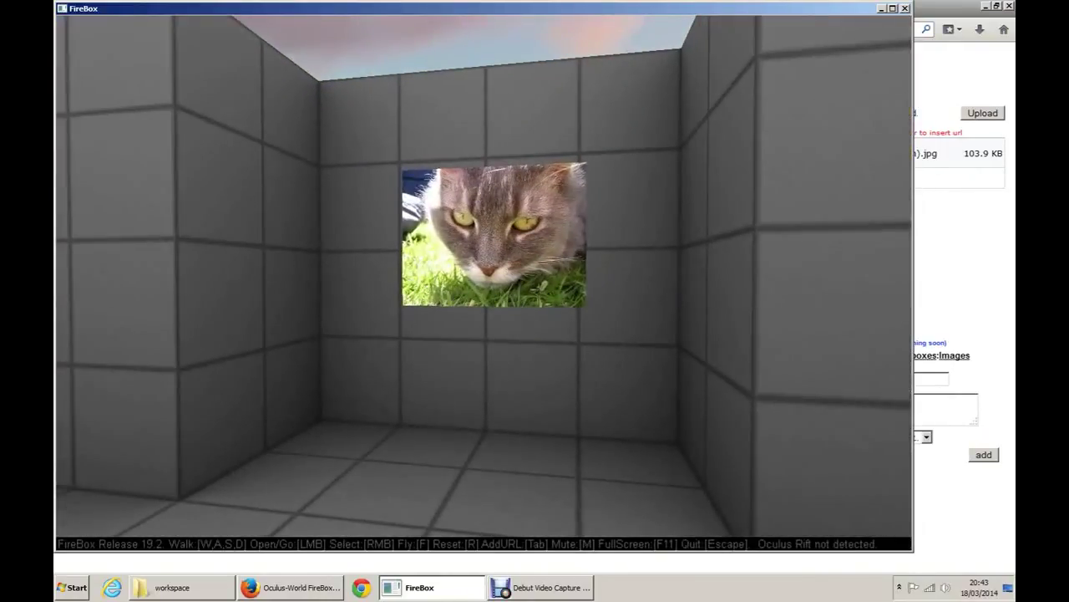
key("s")
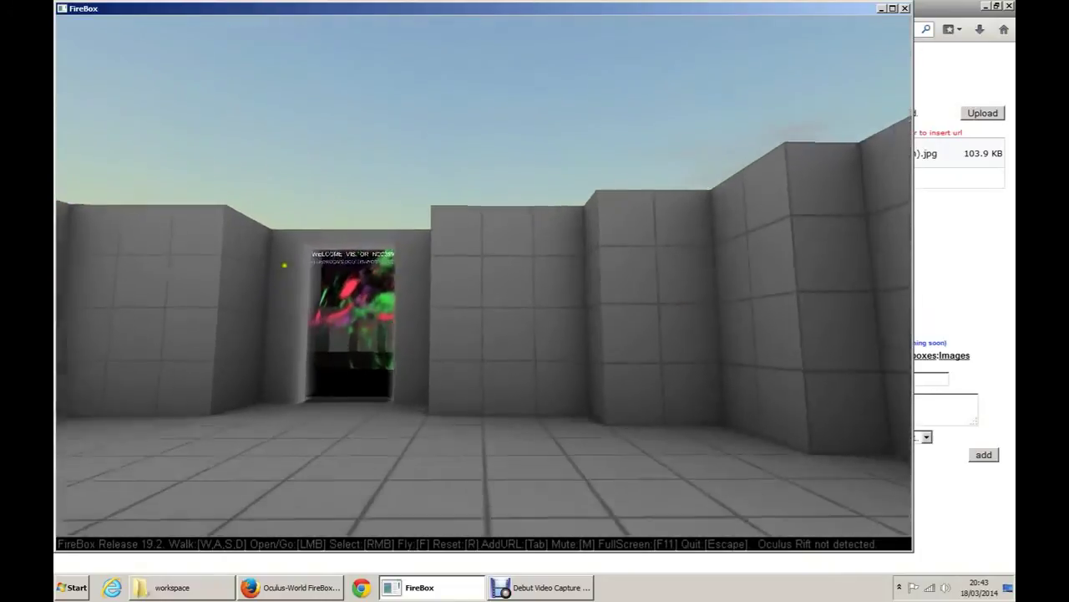
key("w")
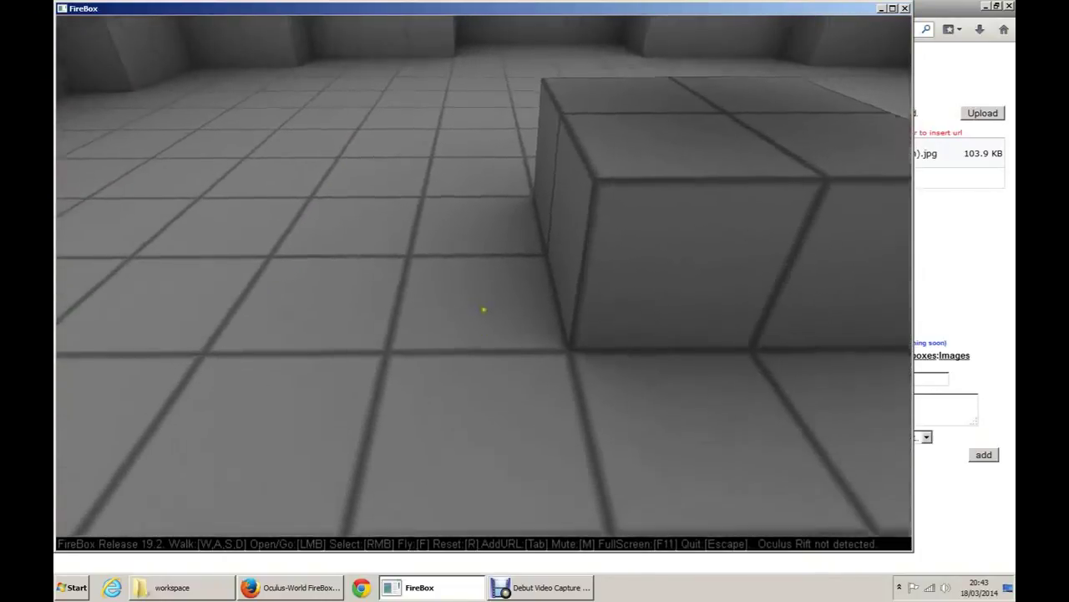
key("s")
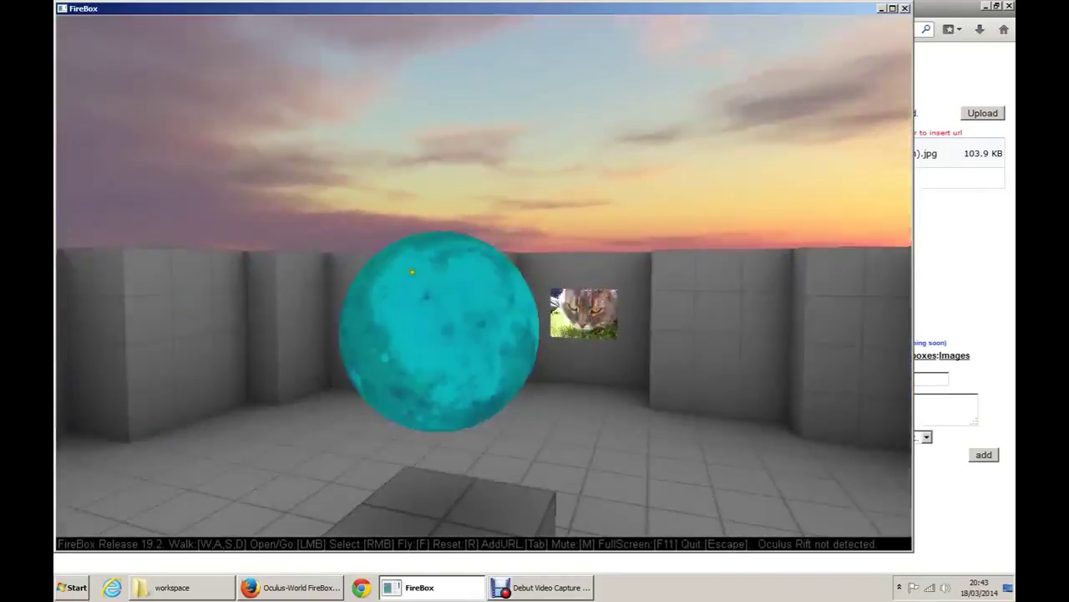
Step: Walk through the WELCOME VISITOR and MY FIRST ROOM! portals, then look toward the cat picture
key("w")
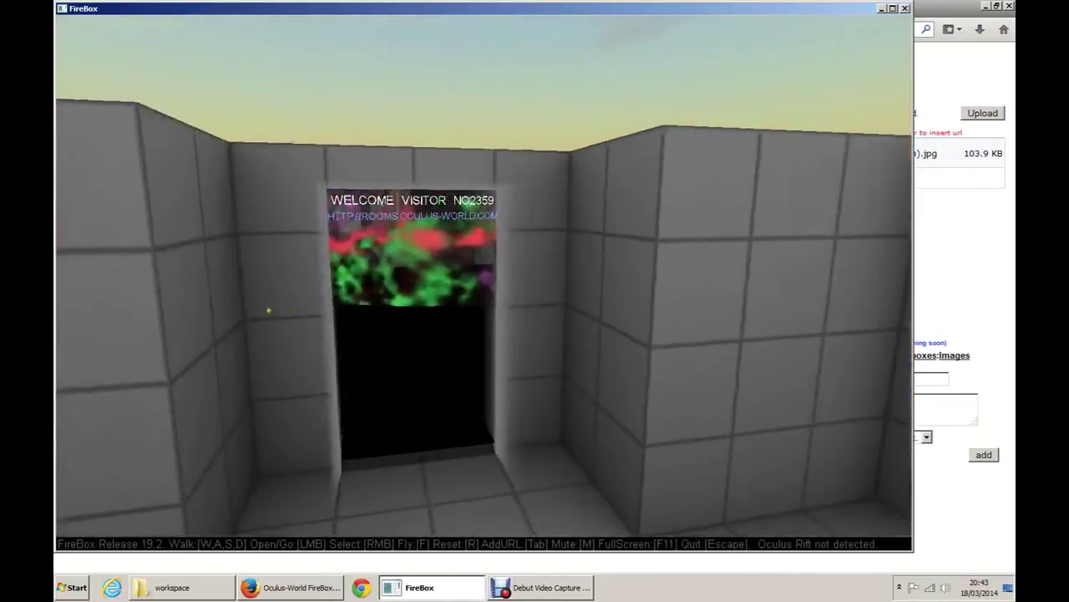
left_click_drag(268, 311, 483, 283)
key("w")
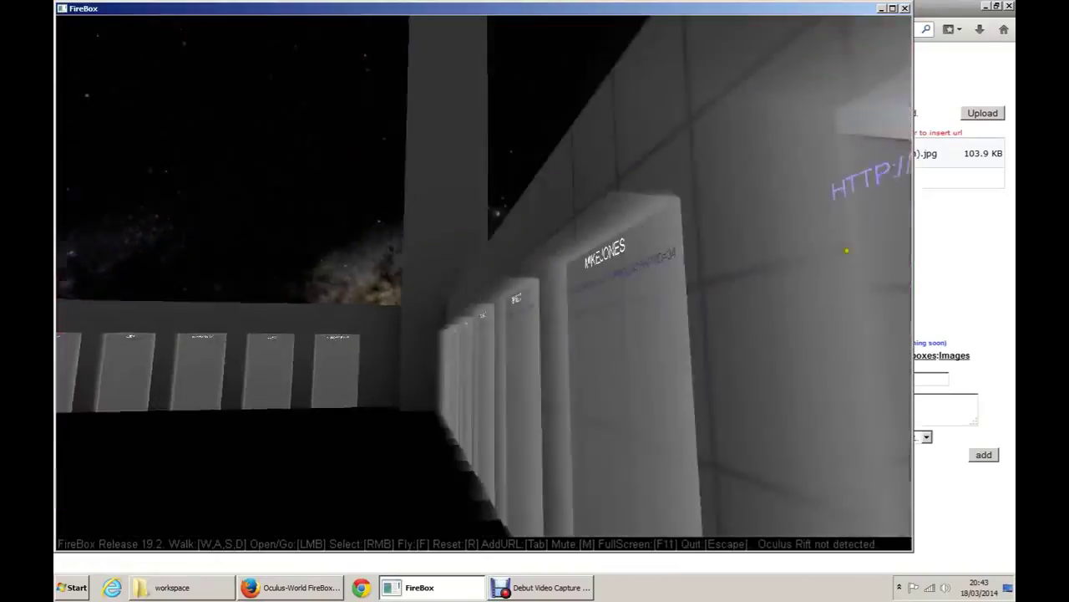
key("w")
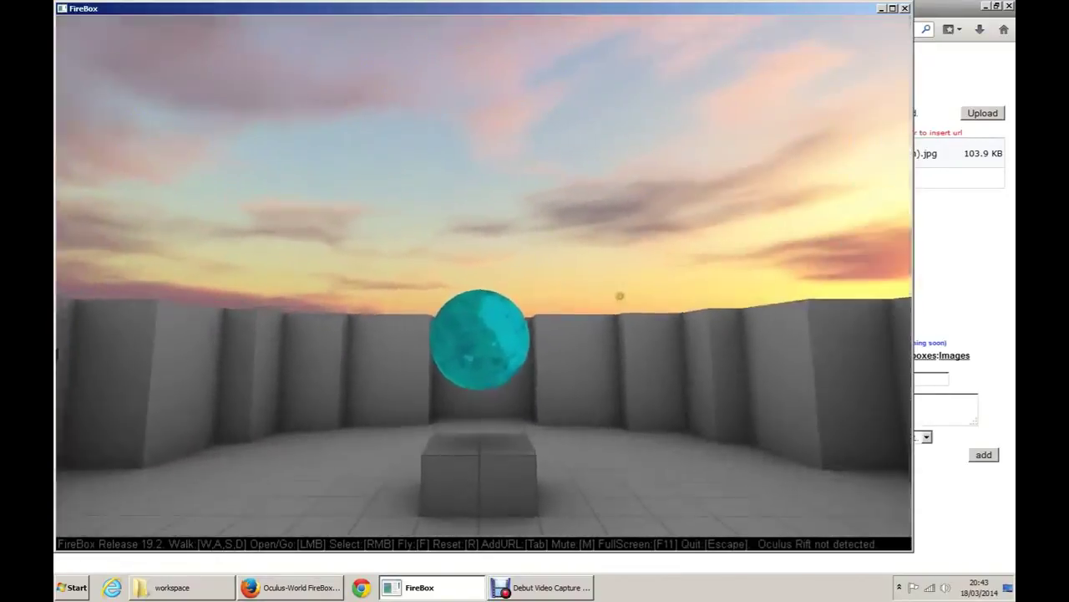
left_click_drag(616, 298, 268, 319)
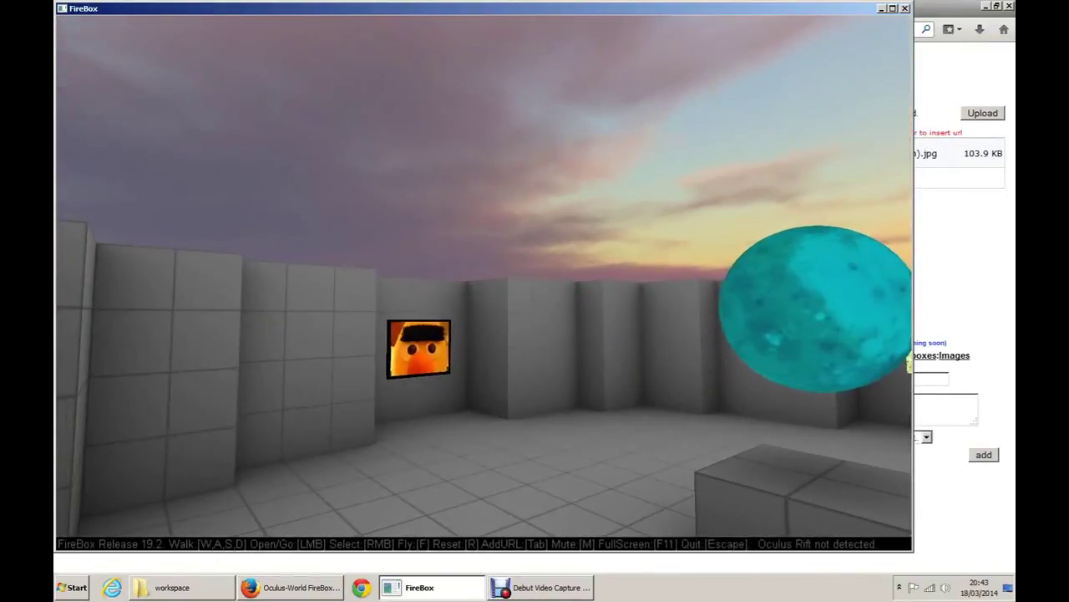
key("s")
left_click_drag(275, 323, 285, 371)
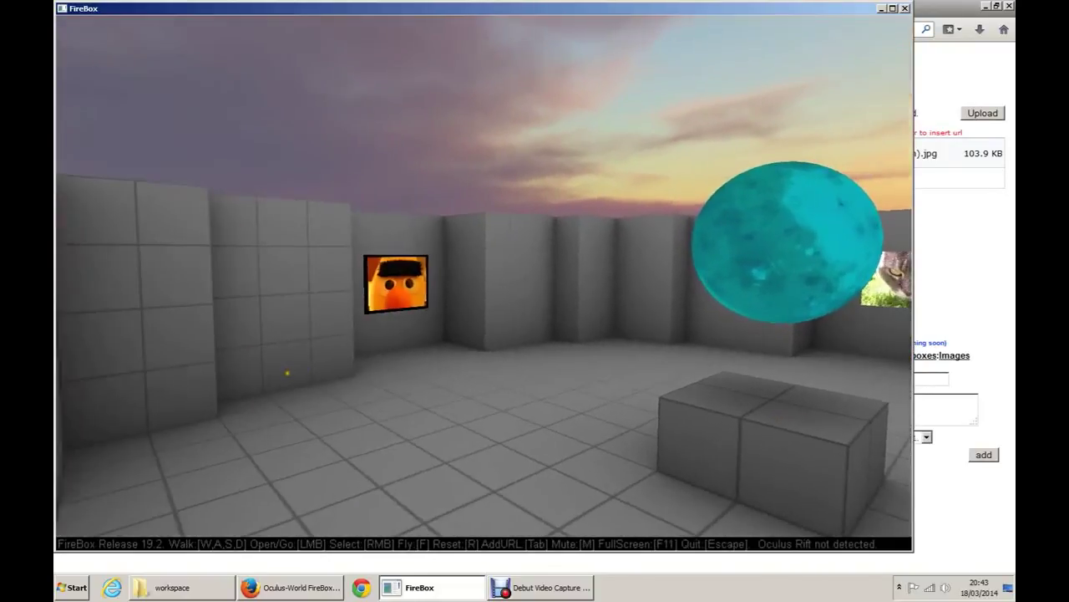
Step: Return through the WELCOME VISITOR portal and look around the cyan sphere
key("r")
key("Left")
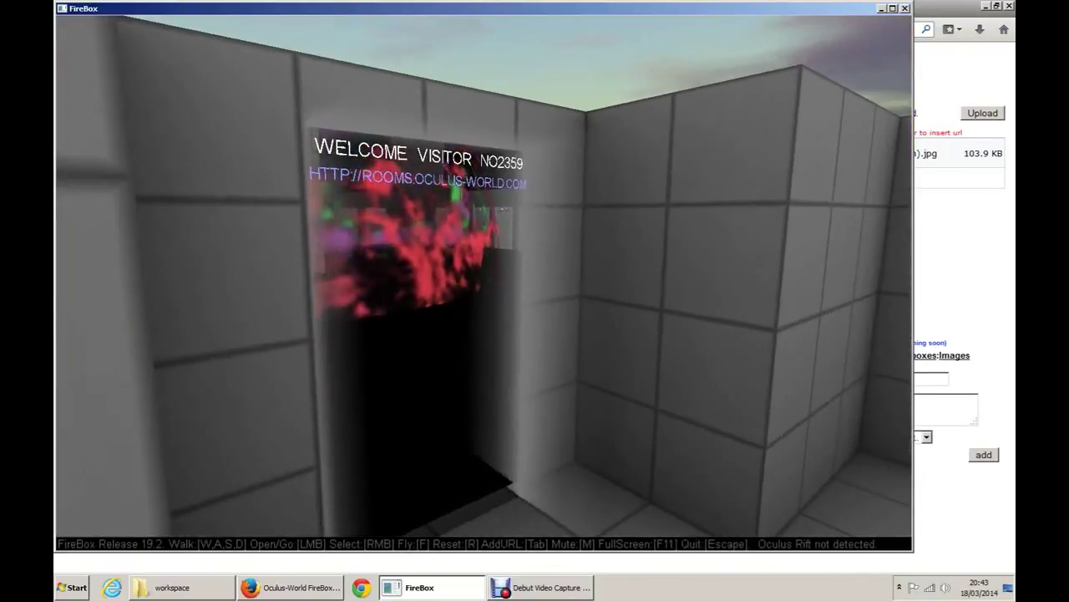
key("w")
key("Right")
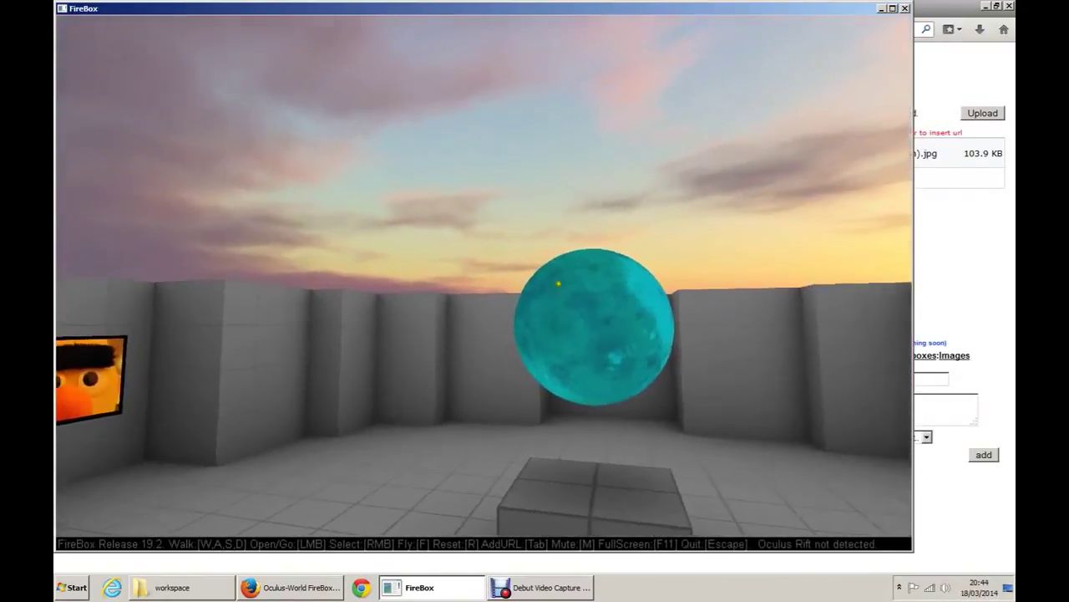
key("Left")
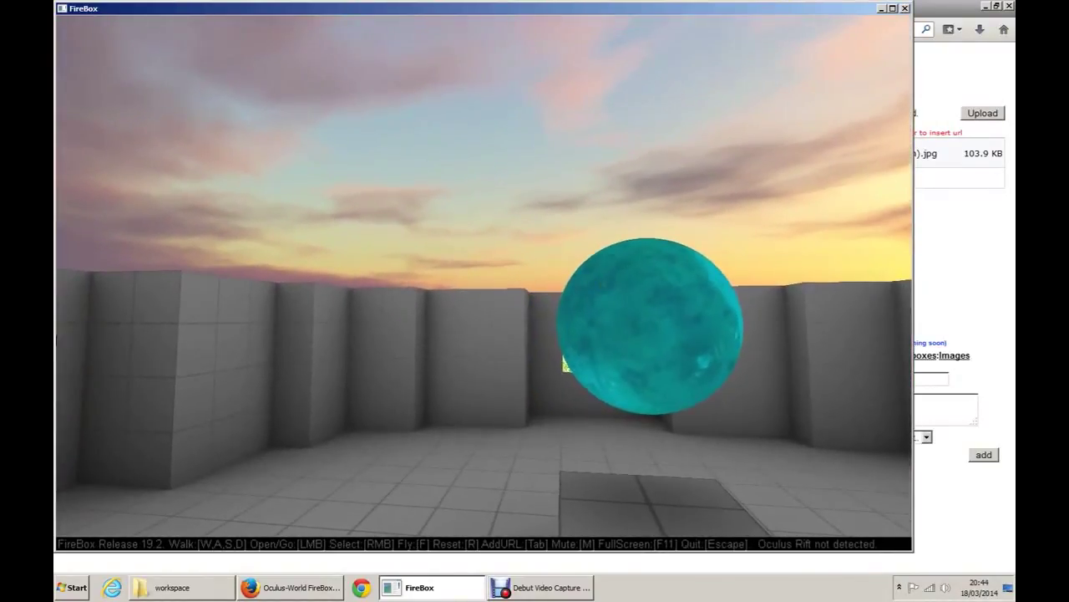